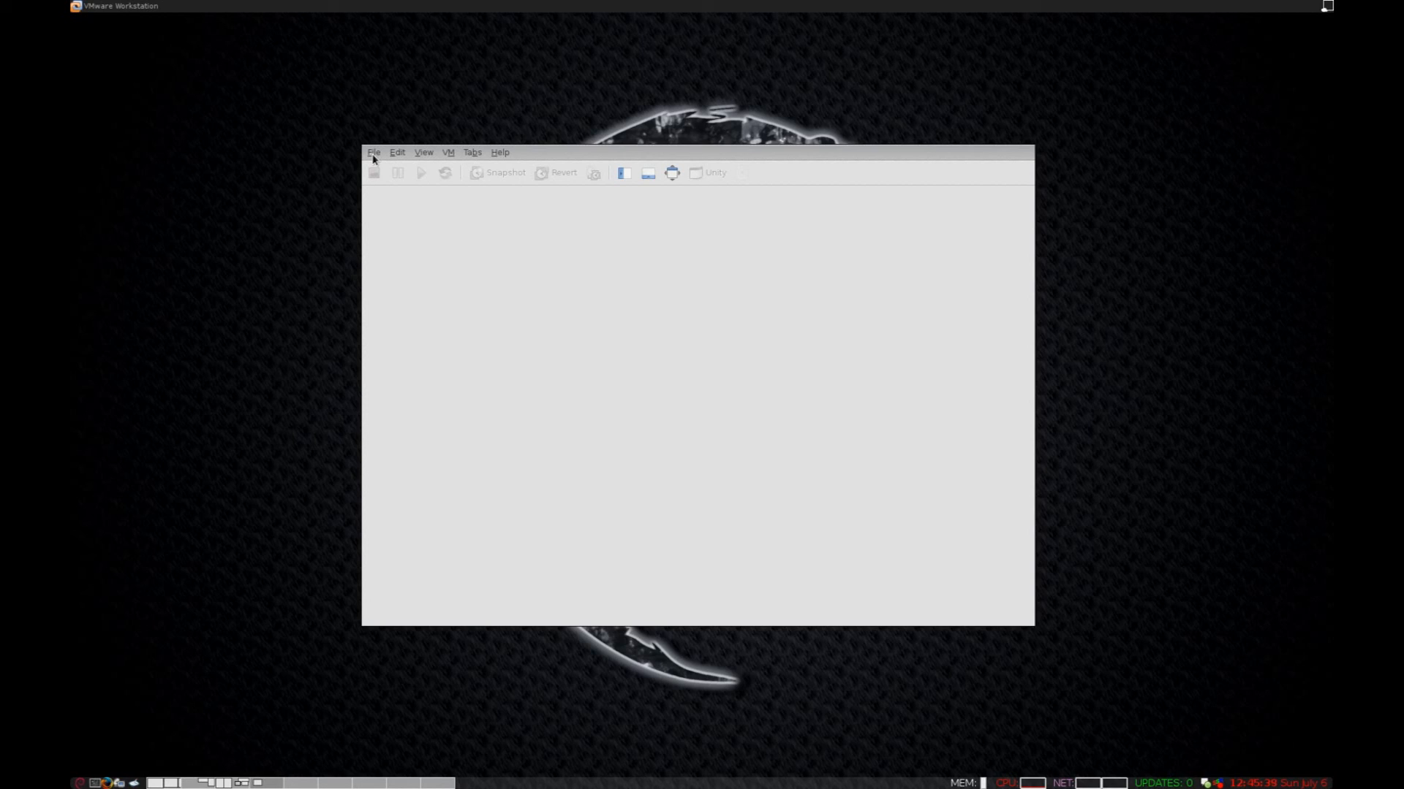
Start a new virtual machine using the Typical configuration.
{"action": "left_click", "coordinate": [373, 155]}
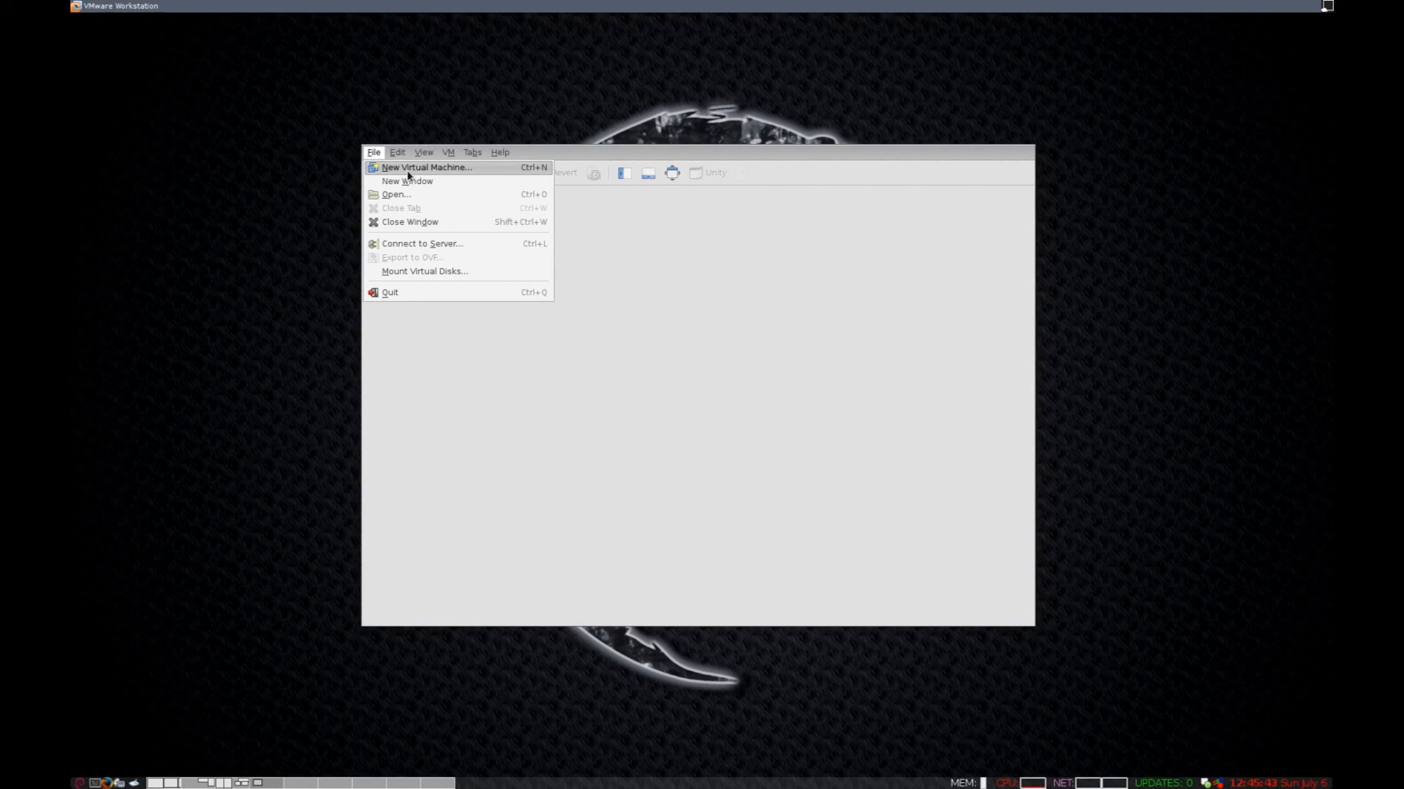
{"action": "left_click", "coordinate": [407, 169]}
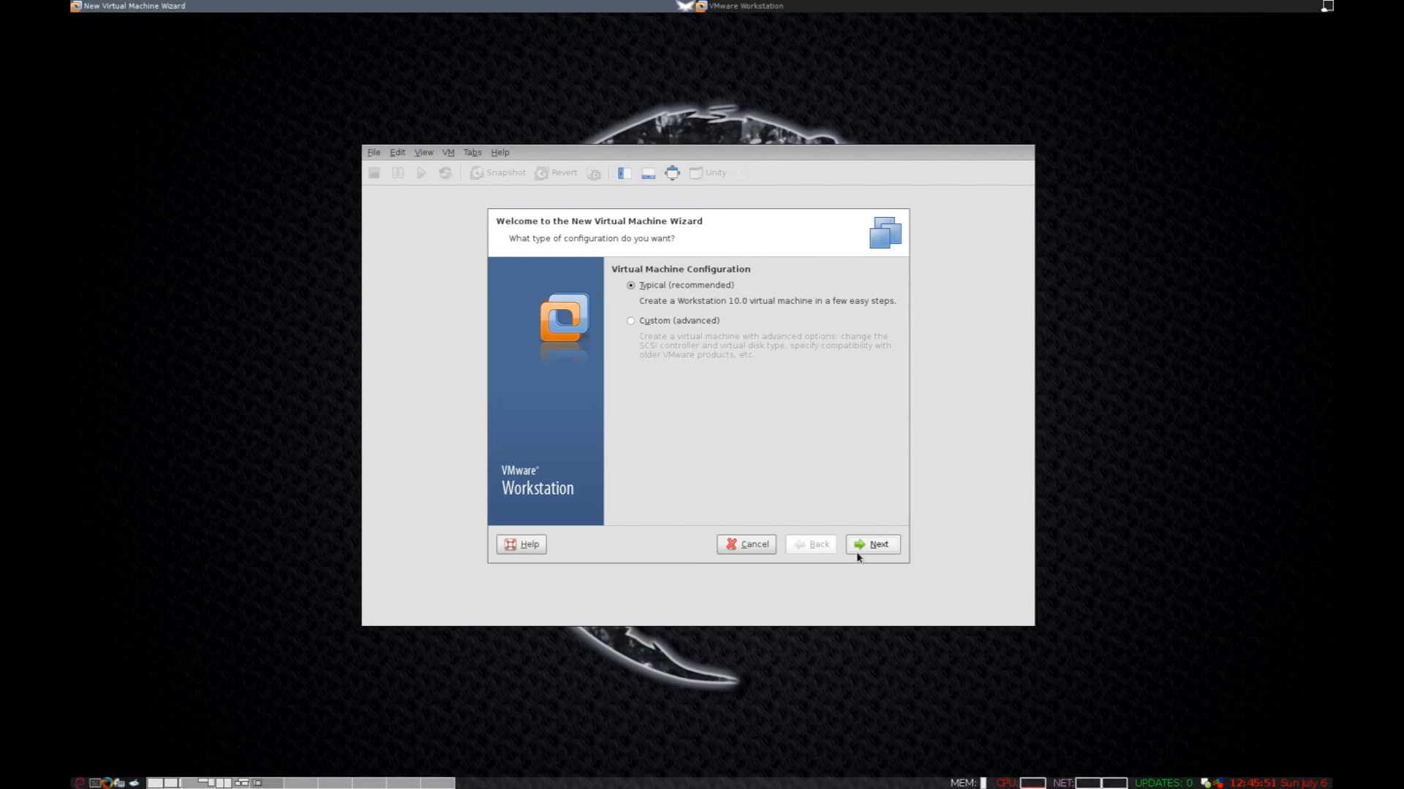
{"action": "left_click", "coordinate": [874, 542]}
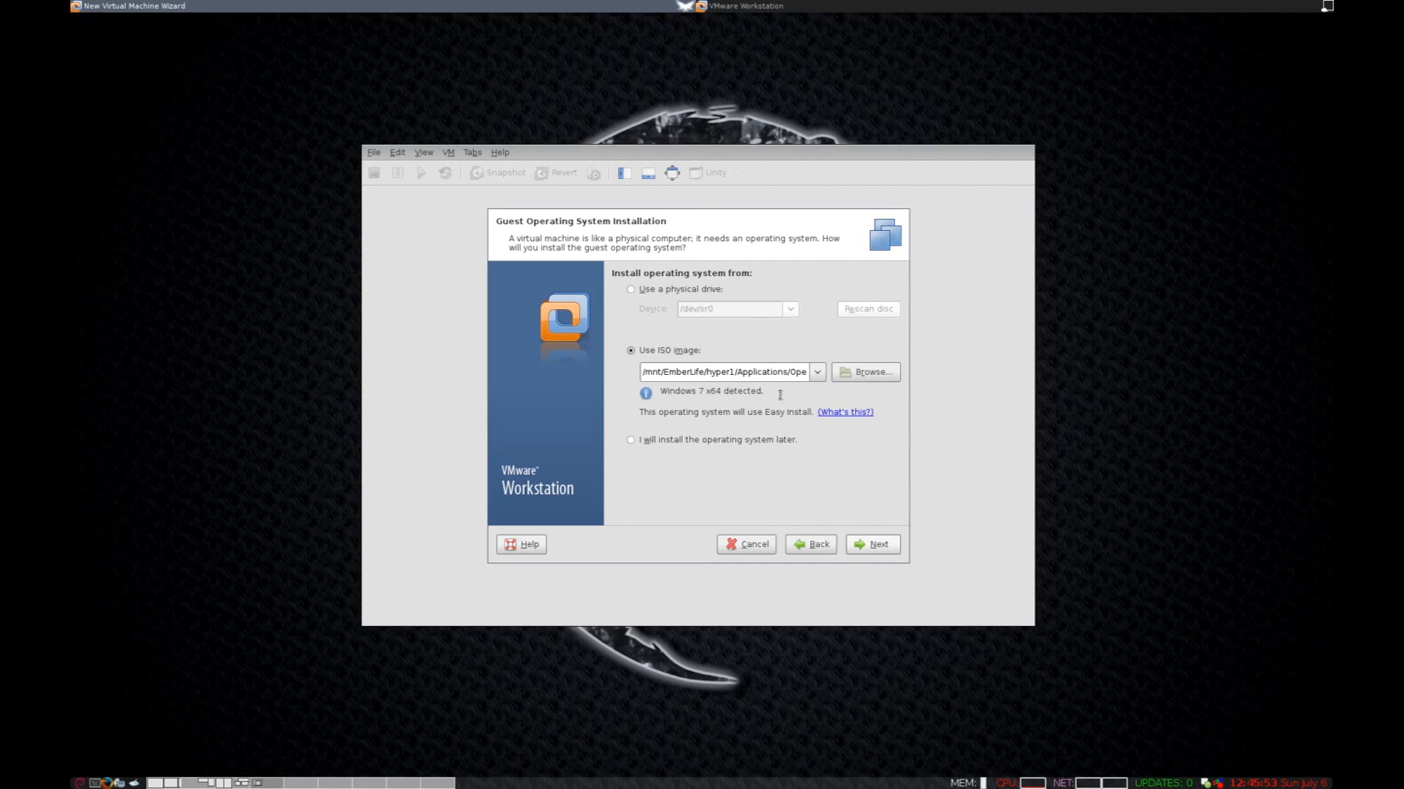
Choose debian-7.5.0-amd64-CD-1.iso from Operating Systems (Images)/Debian as the installer disc image.
{"action": "left_click", "coordinate": [856, 377]}
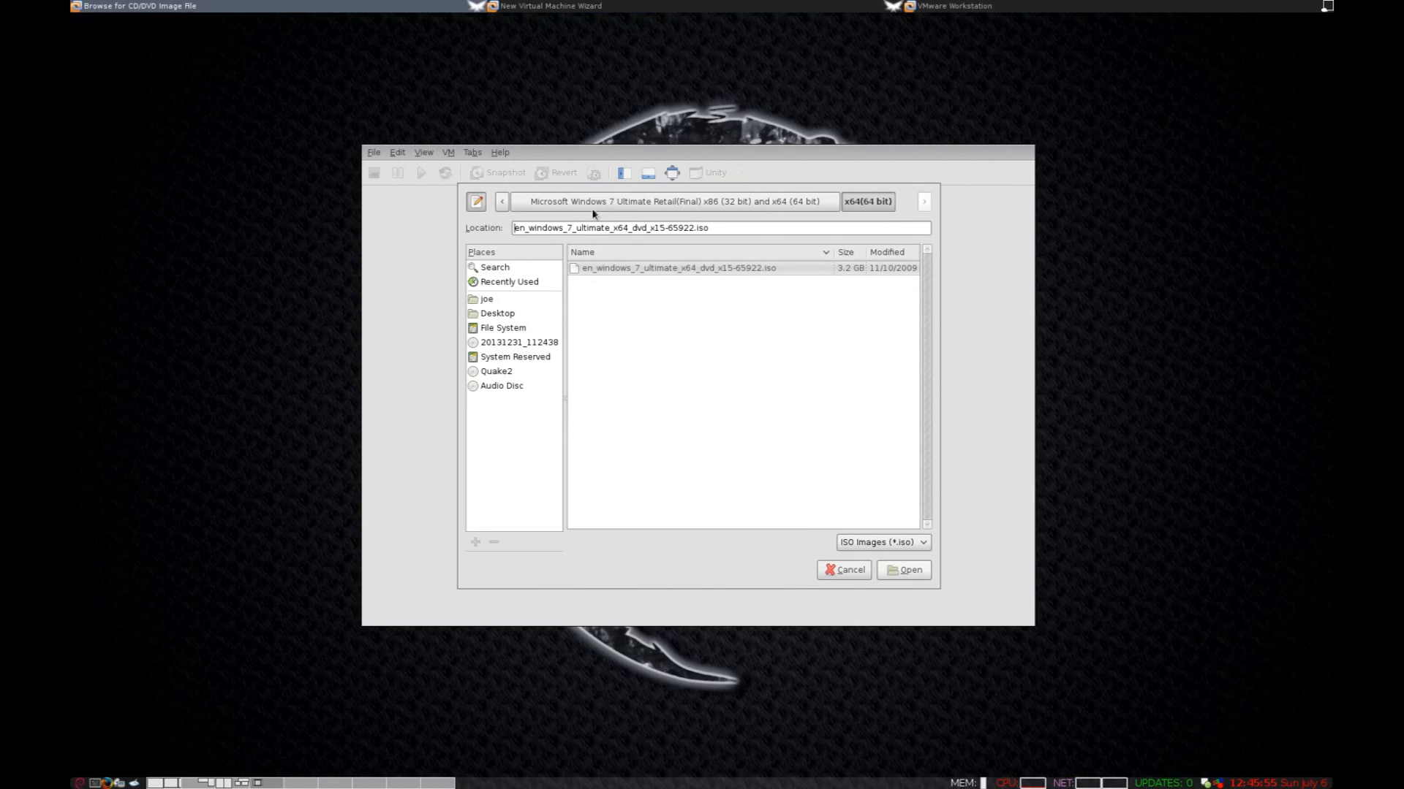
{"action": "left_click", "coordinate": [503, 203]}
{"action": "left_click", "coordinate": [503, 202]}
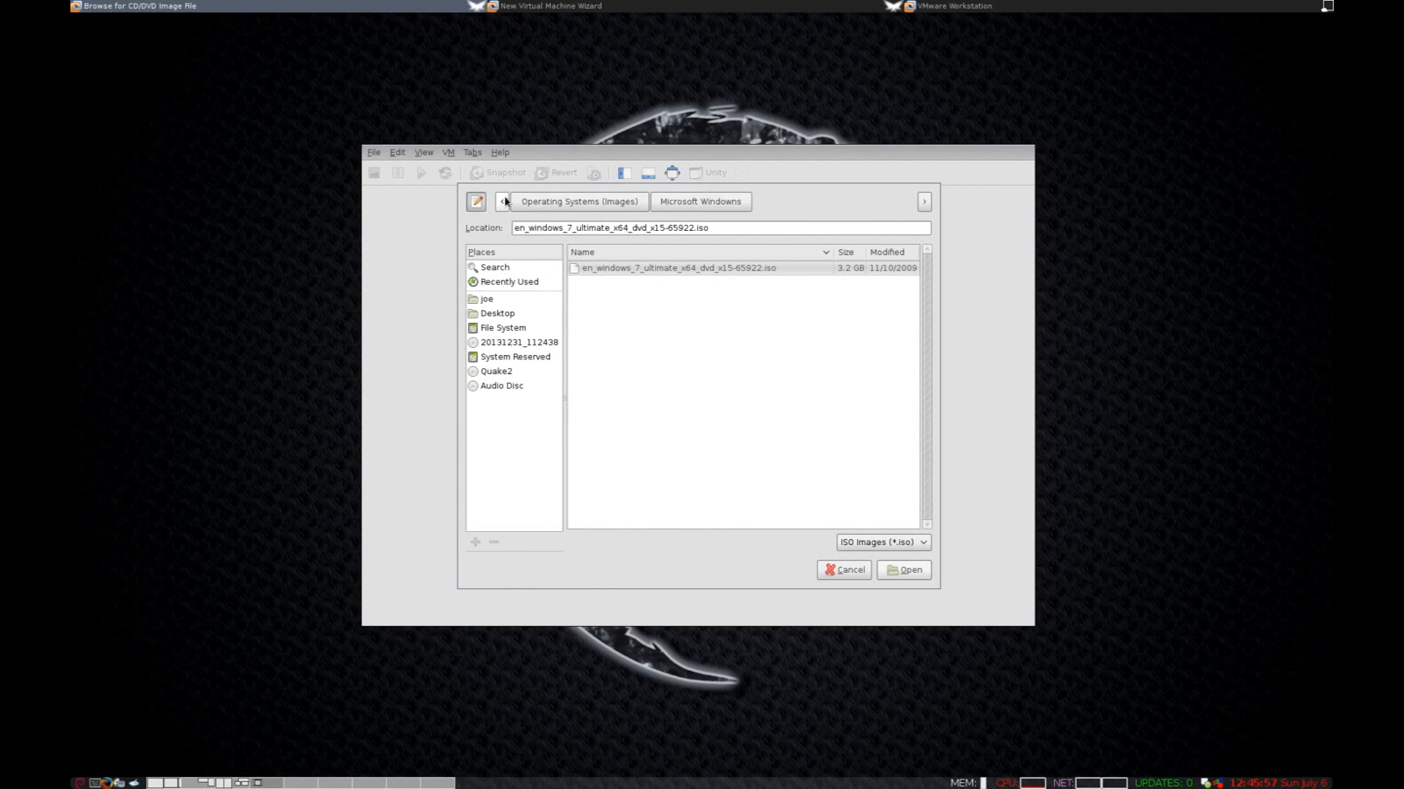
{"action": "left_click", "coordinate": [535, 208]}
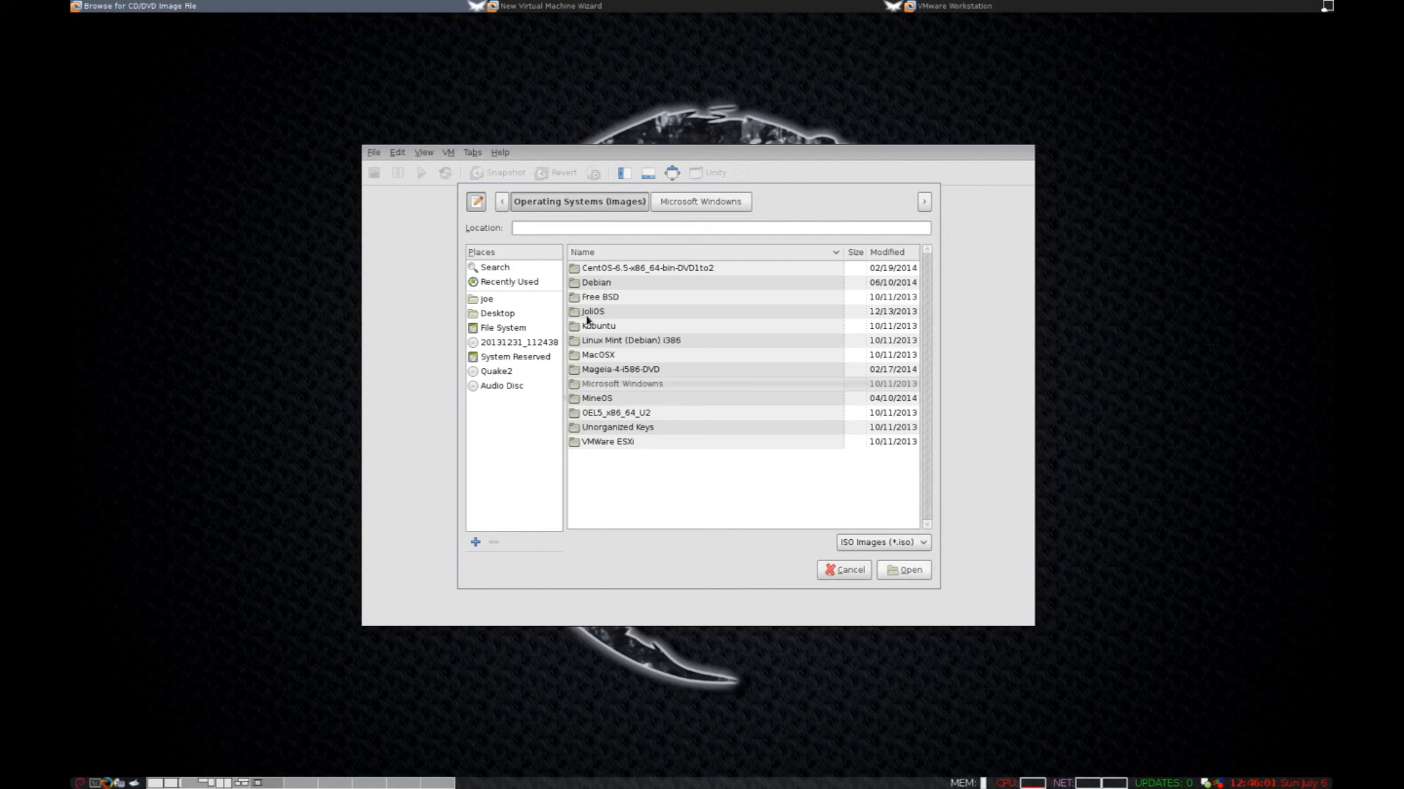
{"action": "double_click", "coordinate": [613, 285]}
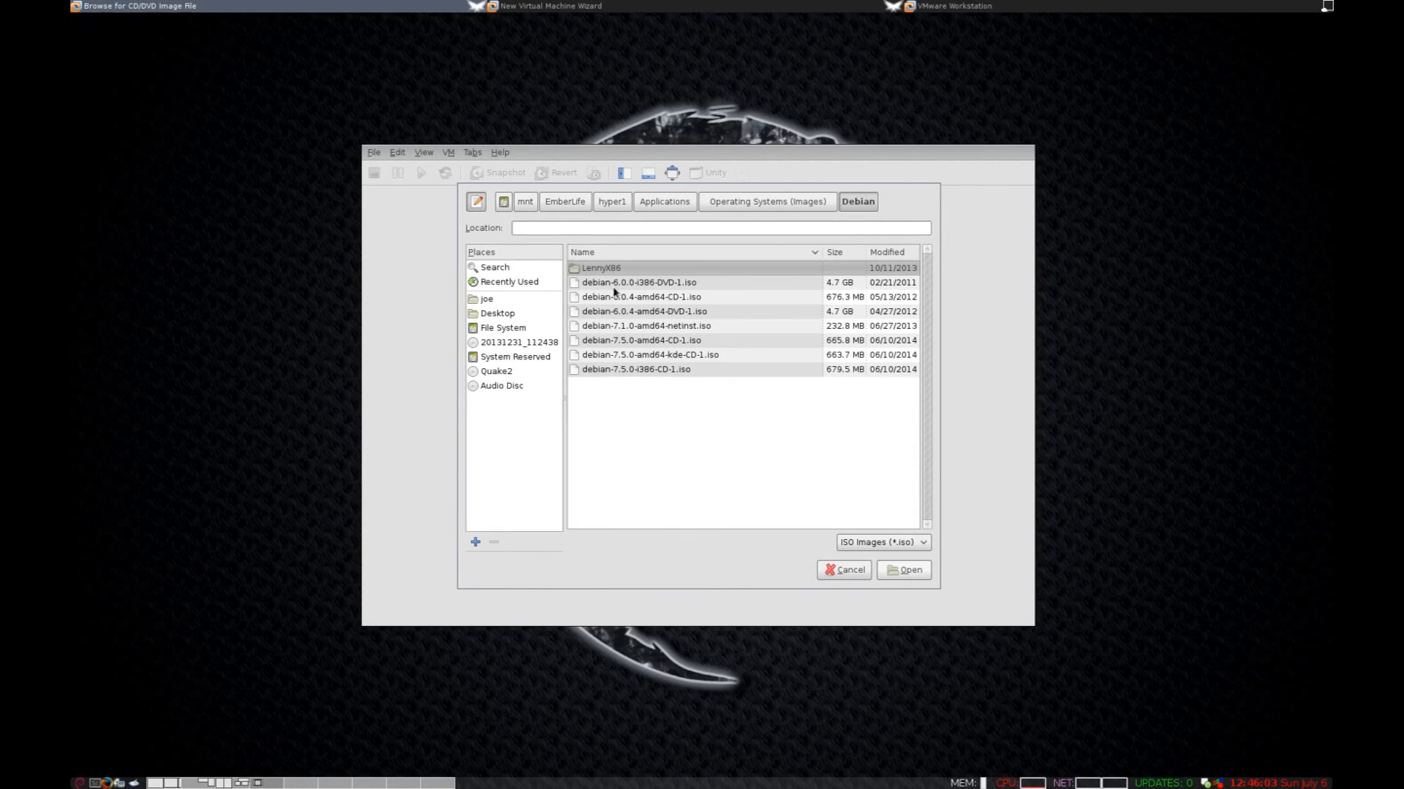
{"action": "left_click", "coordinate": [674, 358]}
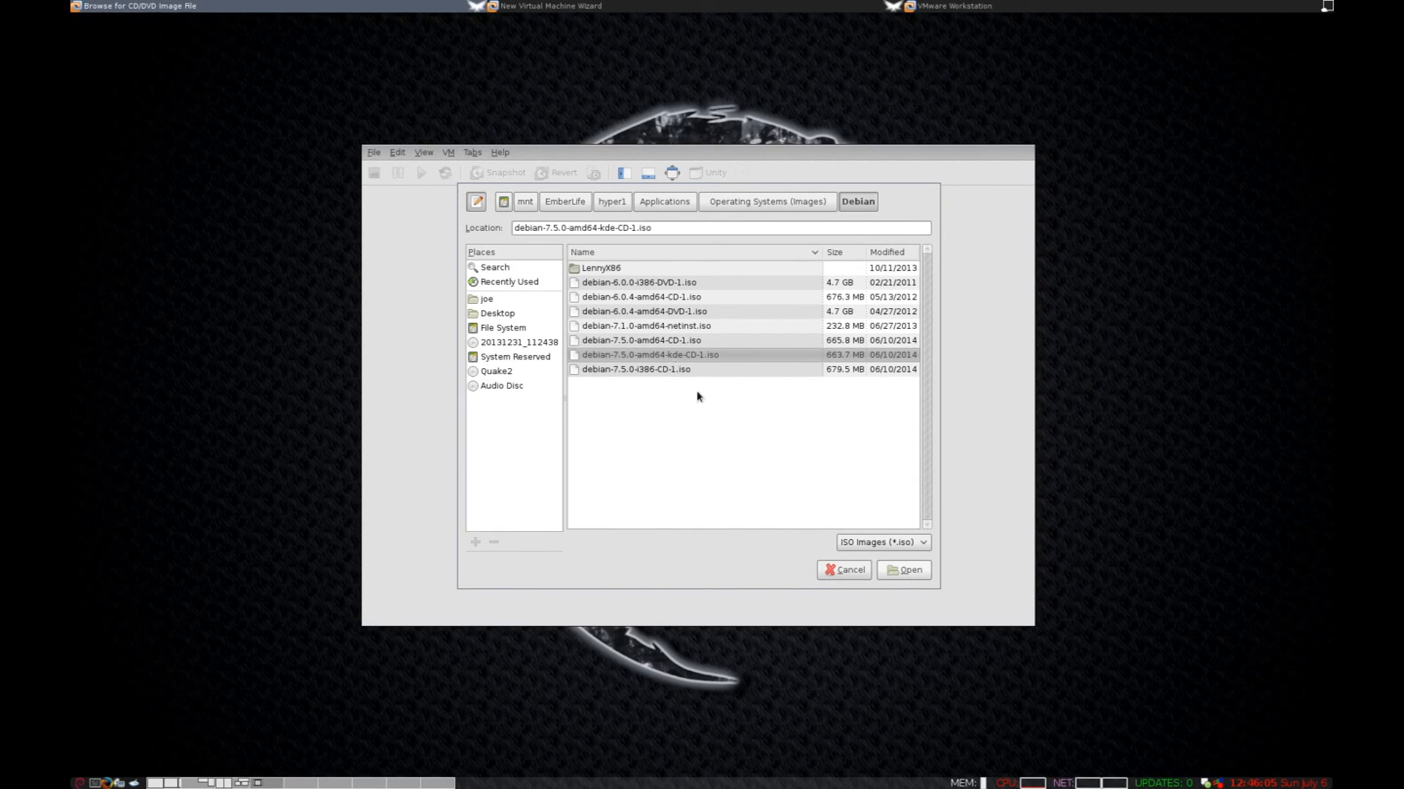
{"action": "left_click", "coordinate": [679, 342]}
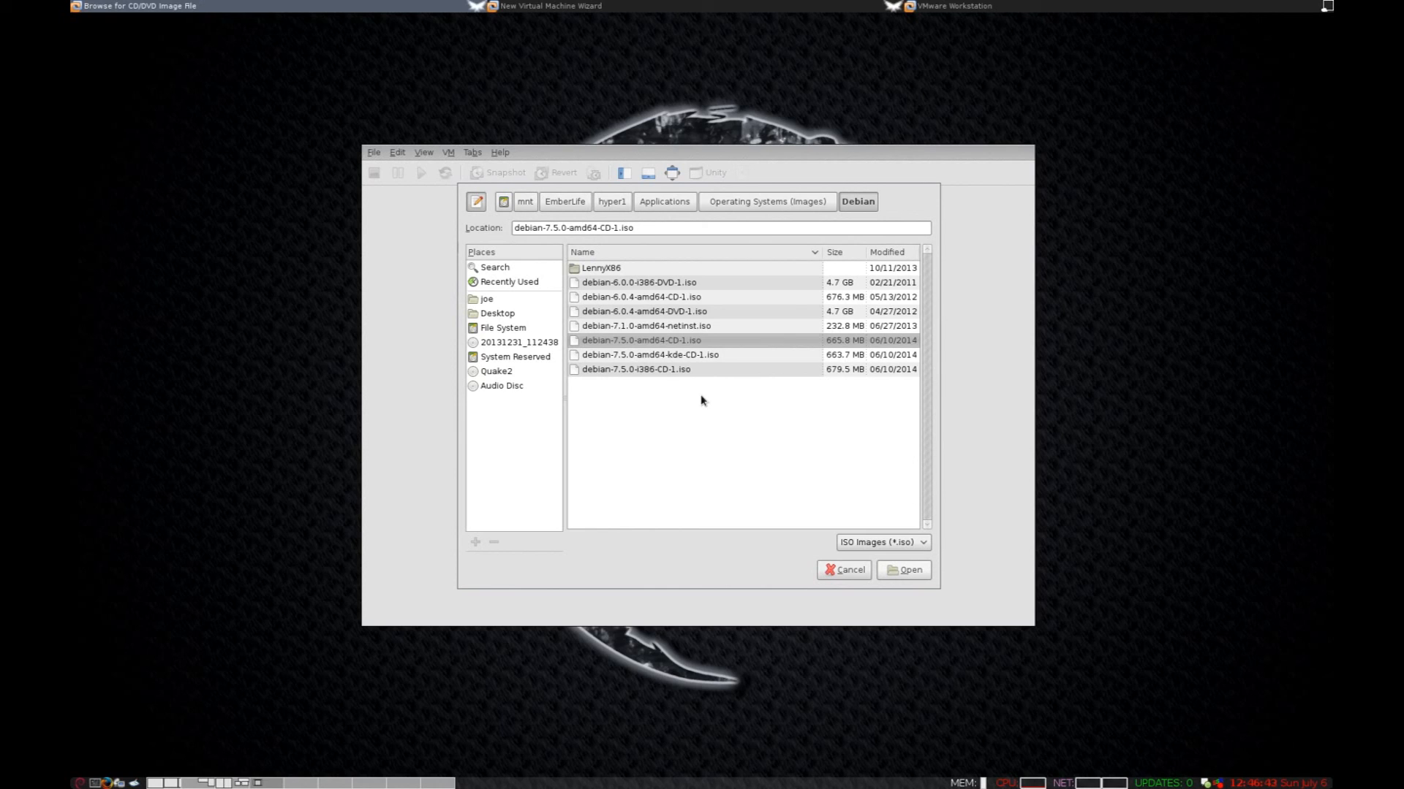
{"action": "left_click", "coordinate": [628, 356]}
{"action": "left_click", "coordinate": [765, 337]}
{"action": "left_click", "coordinate": [739, 358]}
{"action": "left_click", "coordinate": [714, 342]}
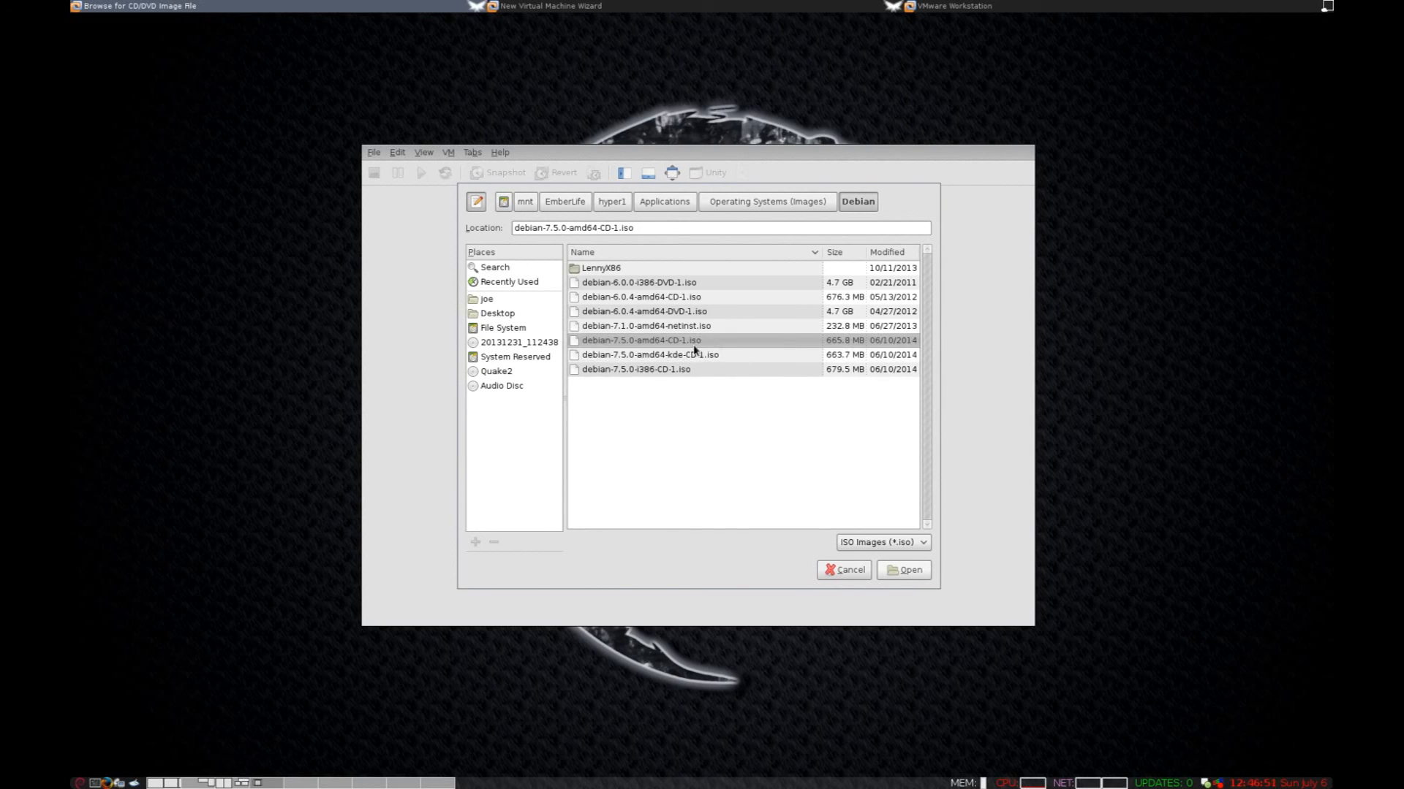
{"action": "left_click", "coordinate": [911, 571]}
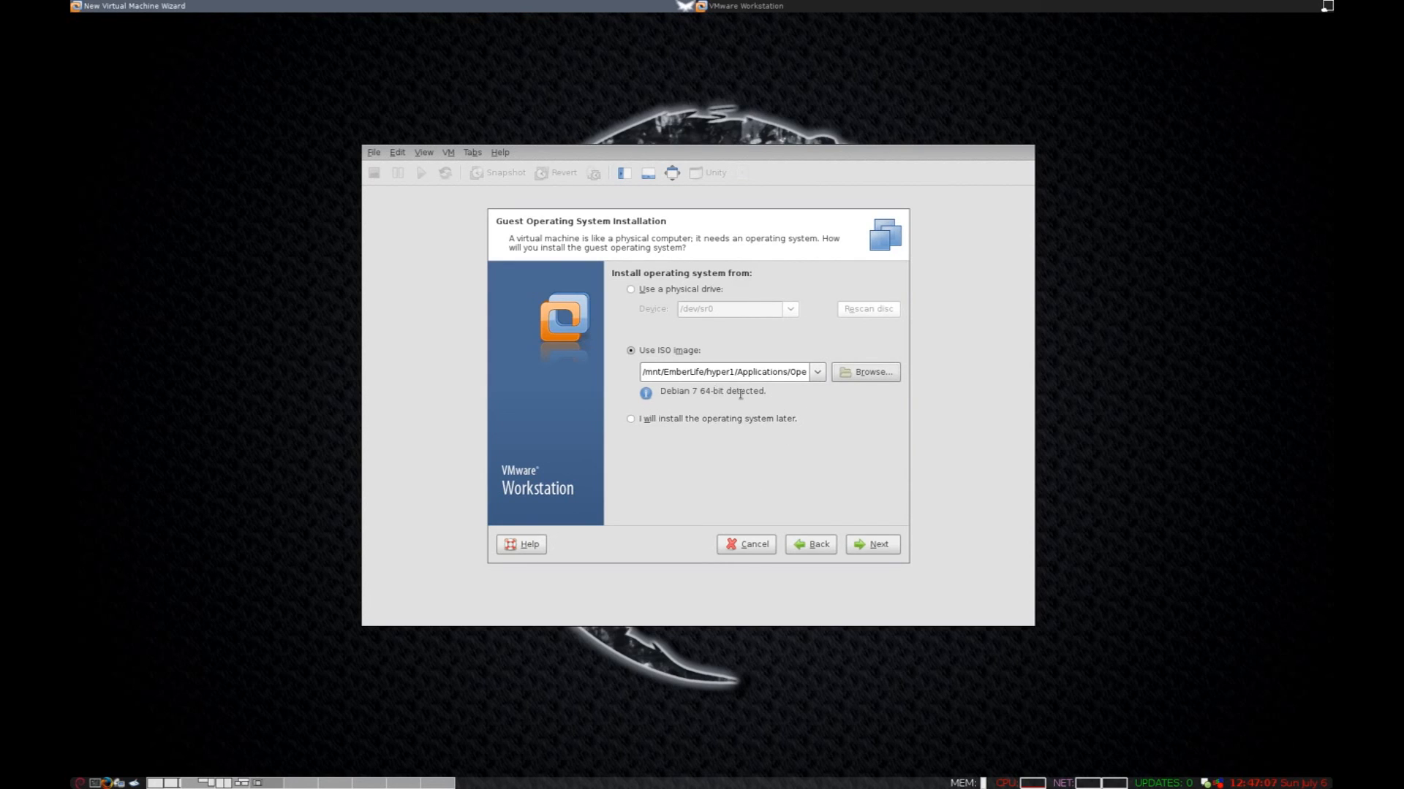
Accept Linux Debian 7 64-bit as the guest and browse to /mnt/local/Storage/Virtual Machines.
{"action": "left_click", "coordinate": [856, 548]}
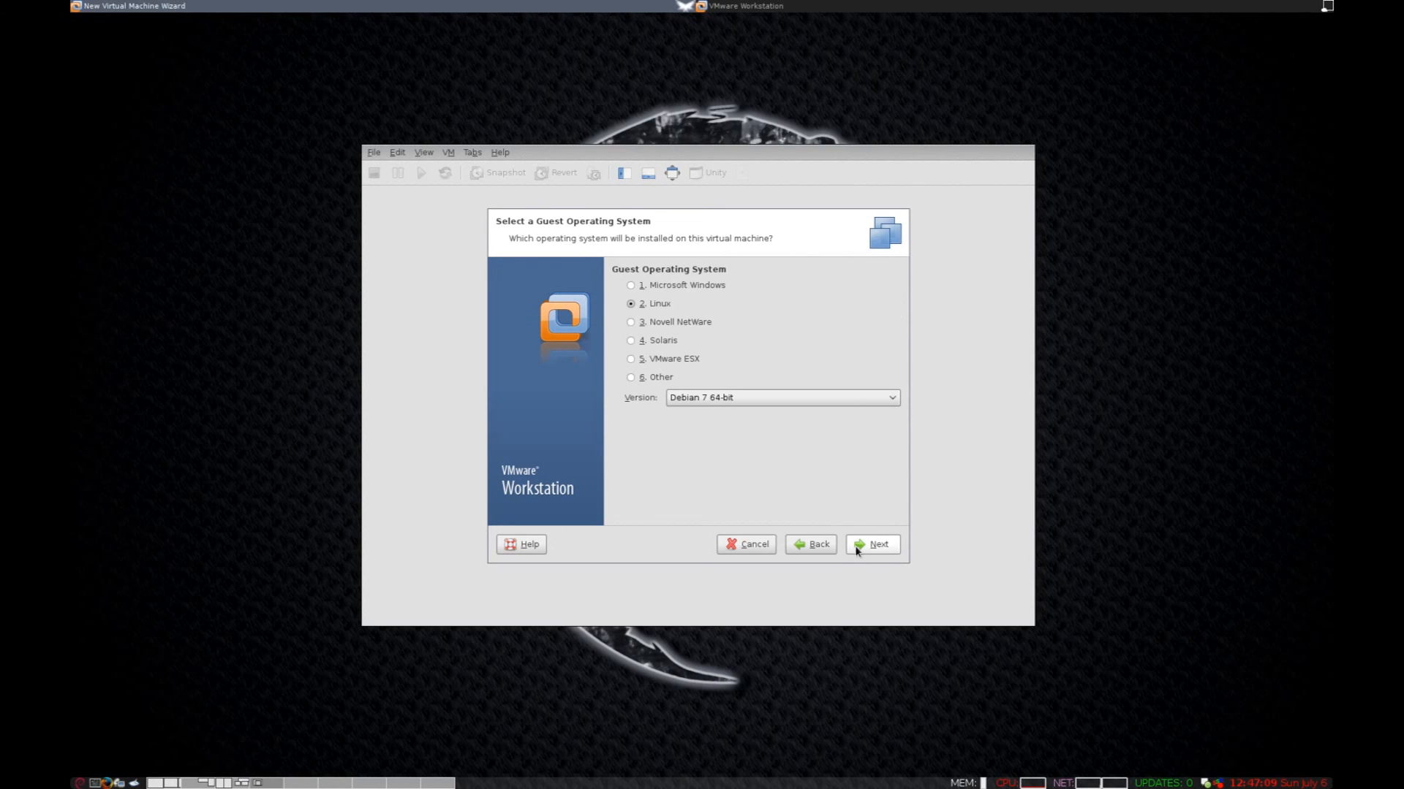
{"action": "left_click", "coordinate": [856, 548]}
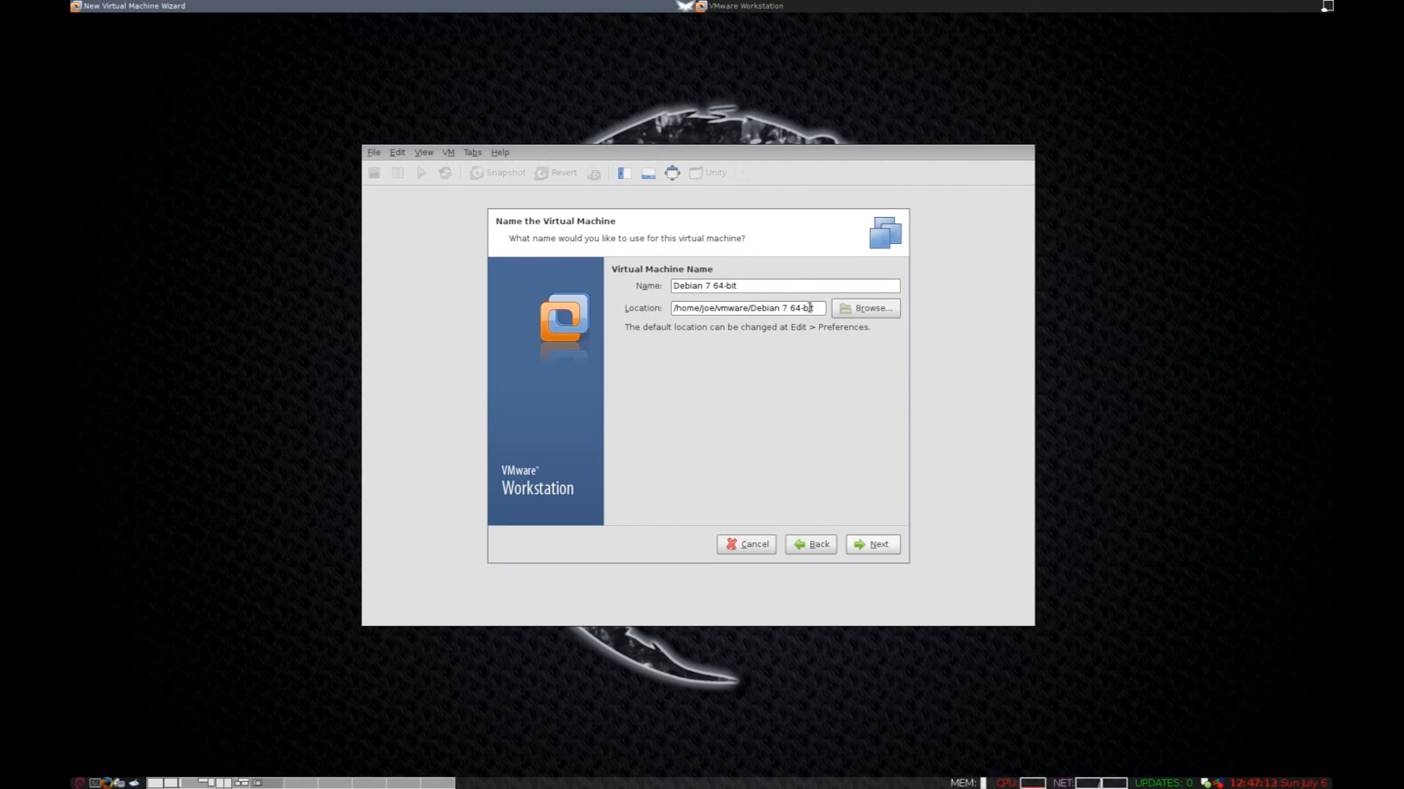
{"action": "left_click", "coordinate": [865, 310]}
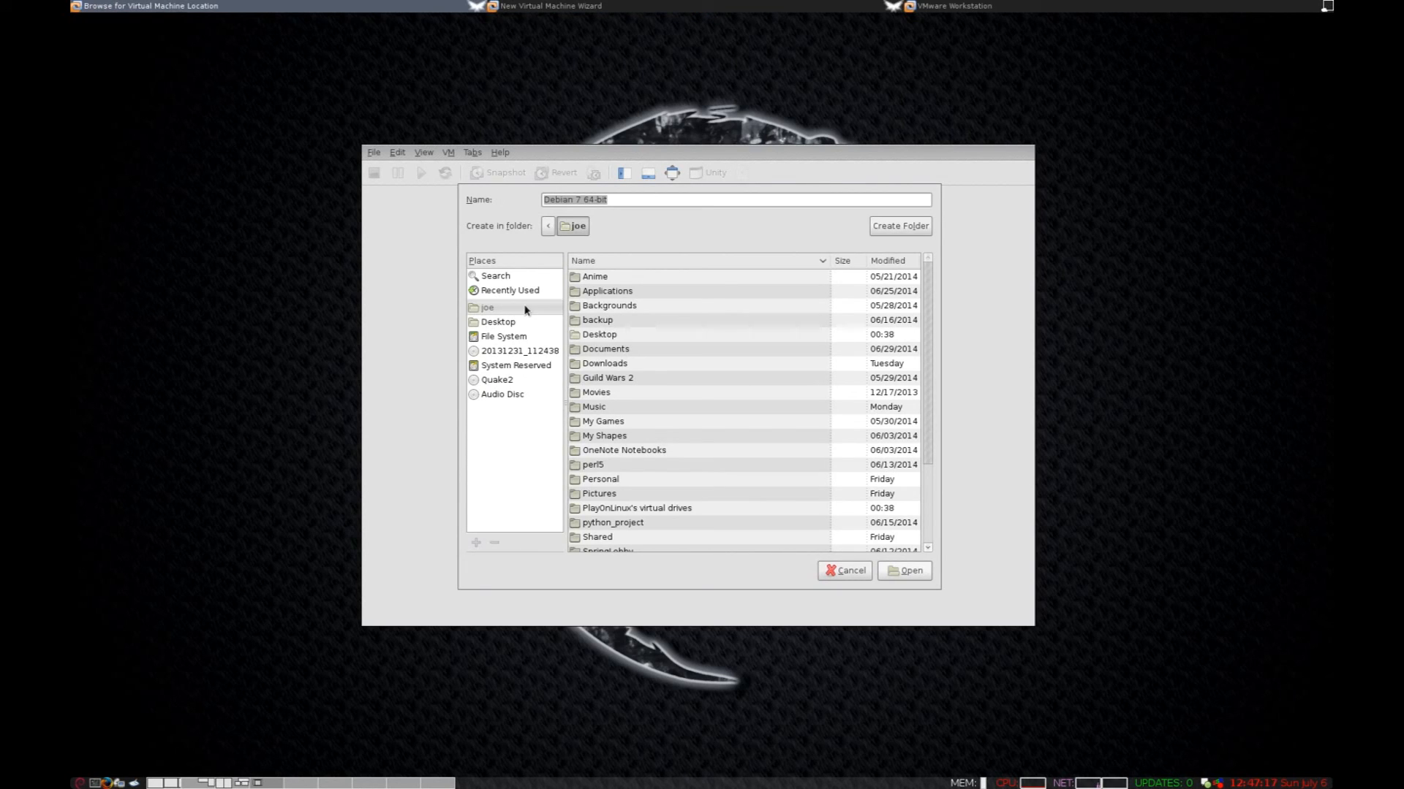
{"action": "left_click", "coordinate": [512, 339]}
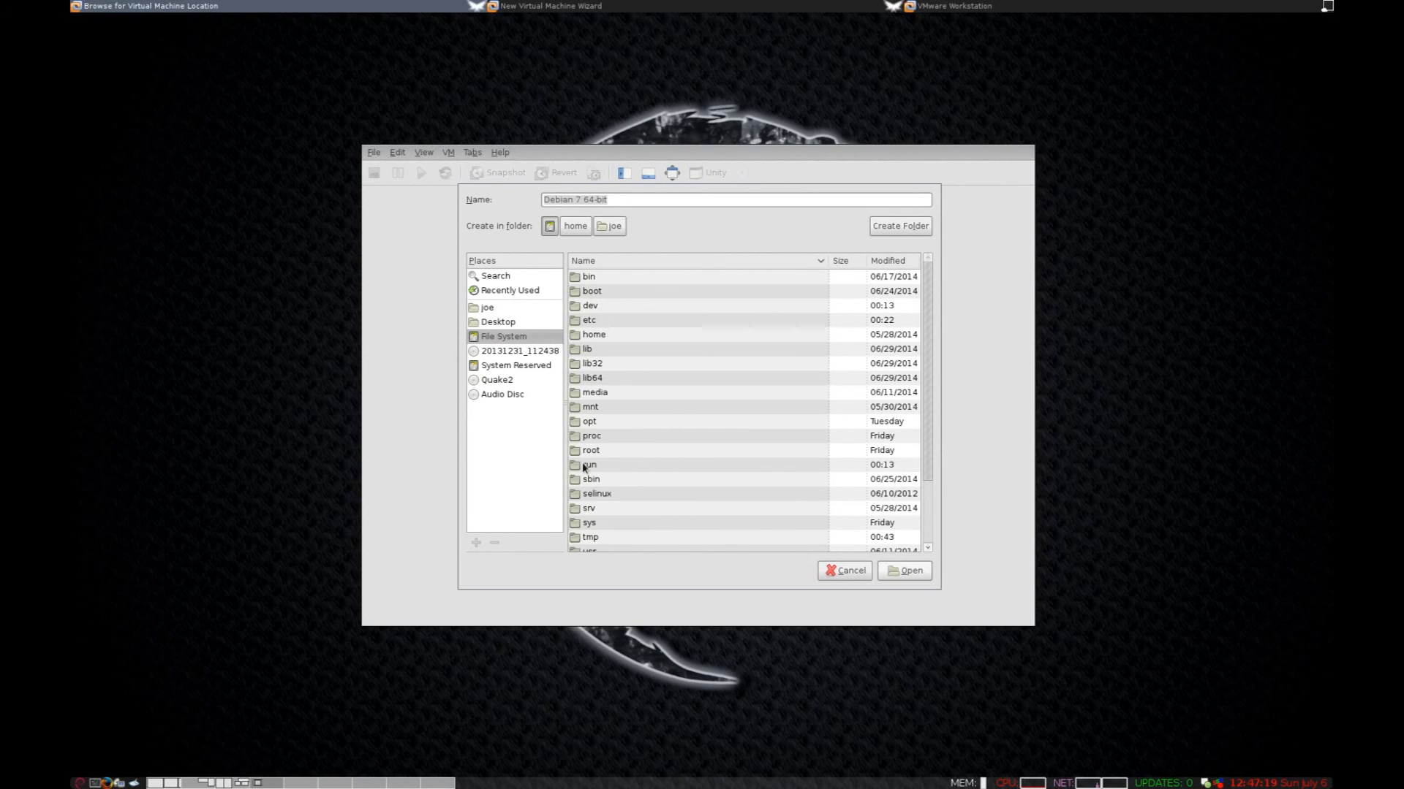
{"action": "double_click", "coordinate": [591, 408]}
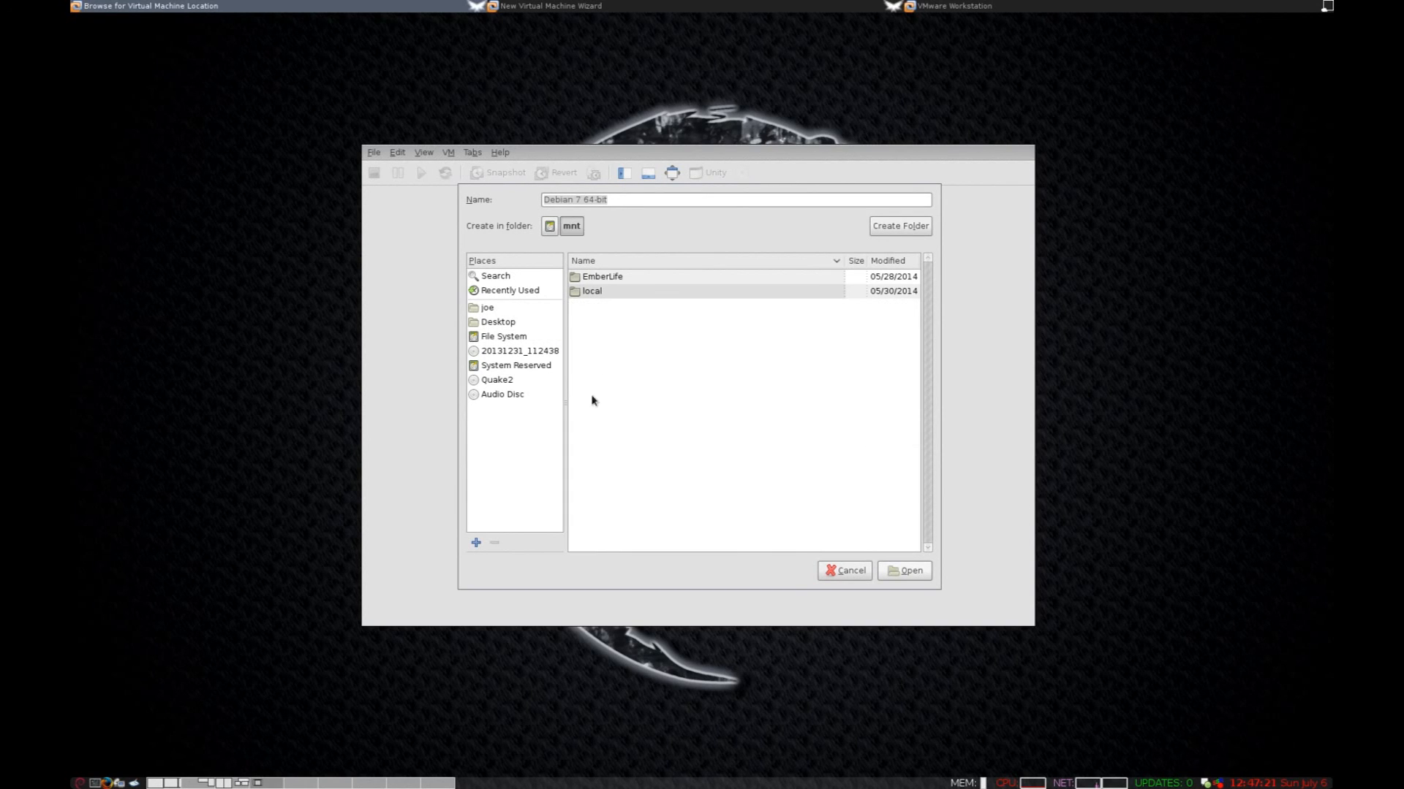
{"action": "double_click", "coordinate": [605, 291]}
{"action": "double_click", "coordinate": [626, 280]}
{"action": "scroll", "coordinate": [642, 409], "scroll_direction": "down", "scroll_amount": 3}
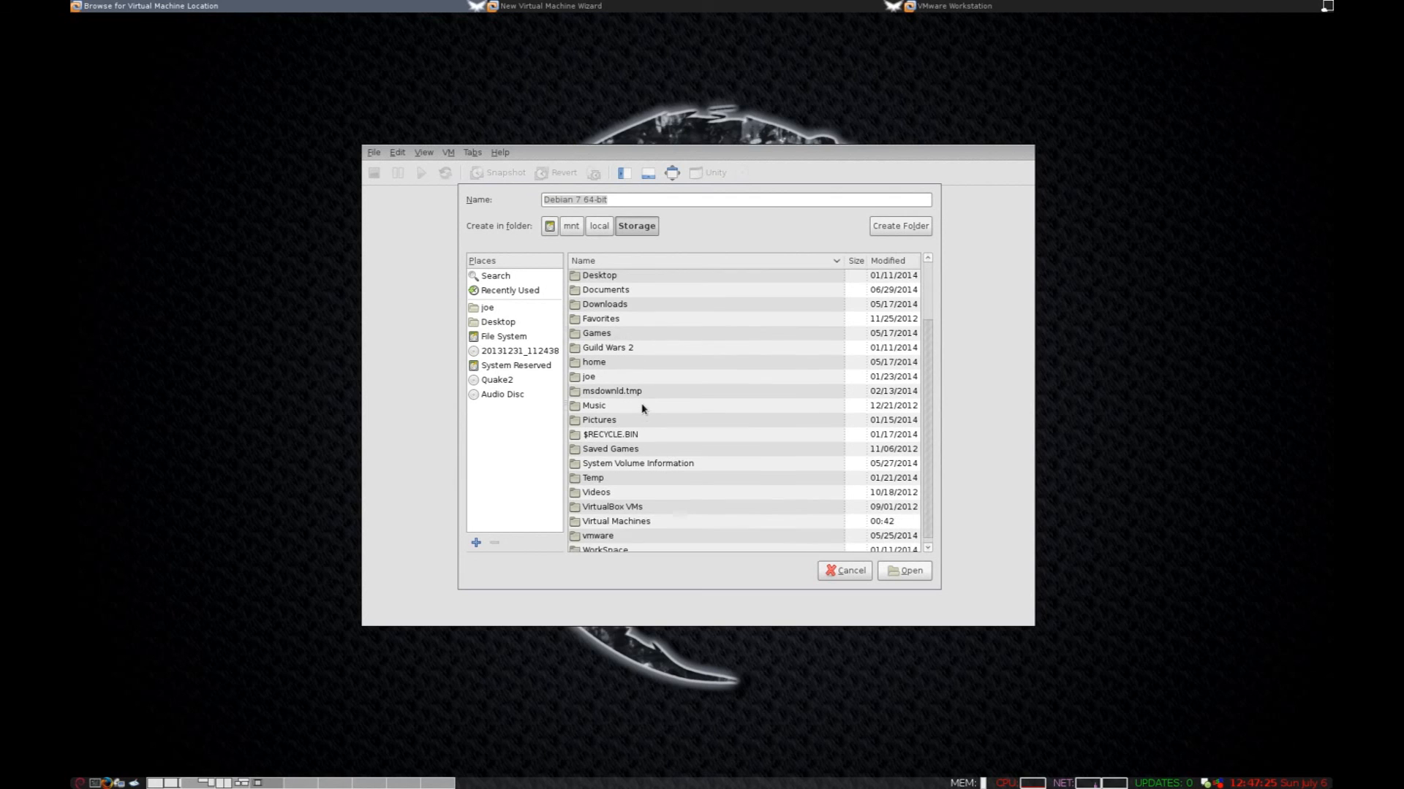
{"action": "double_click", "coordinate": [632, 504]}
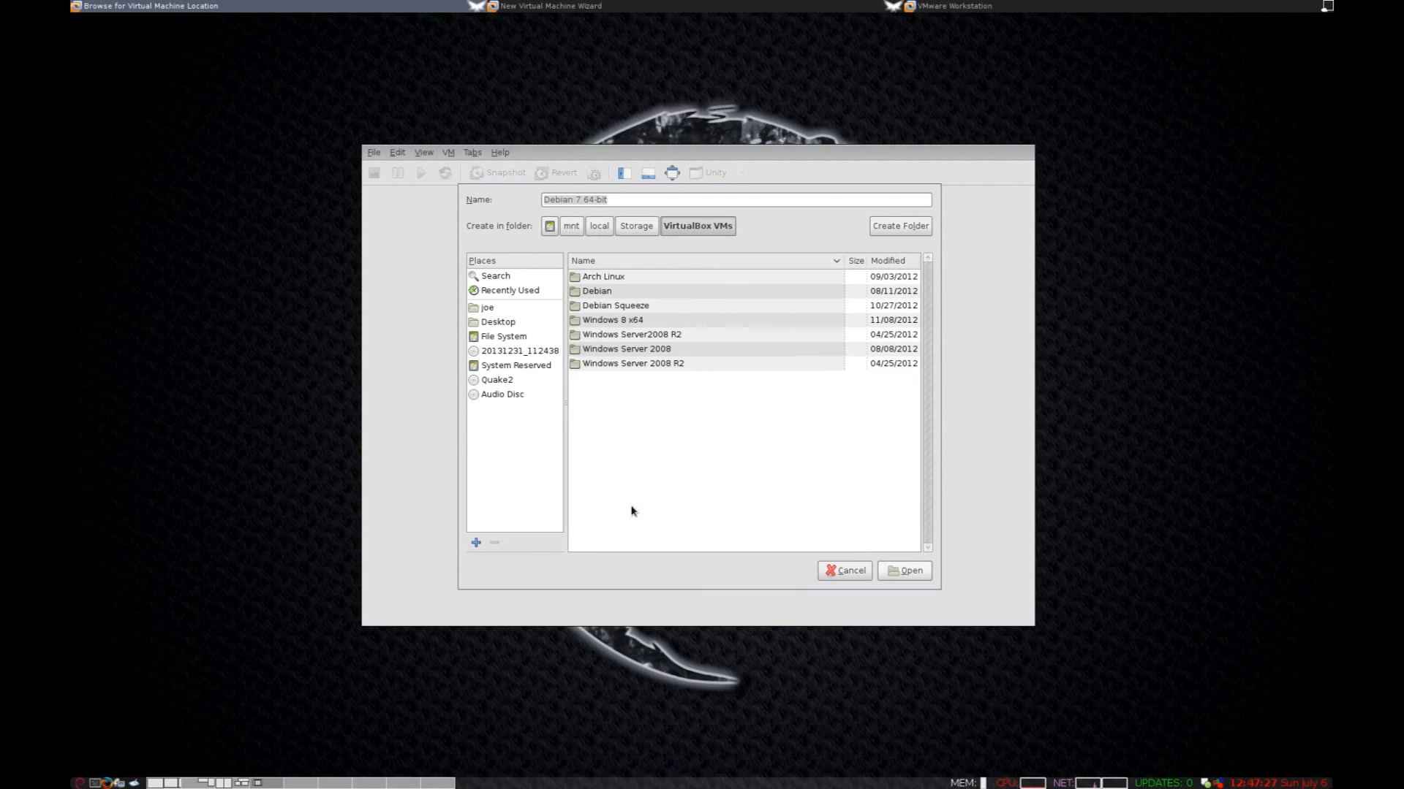
{"action": "left_click", "coordinate": [635, 226]}
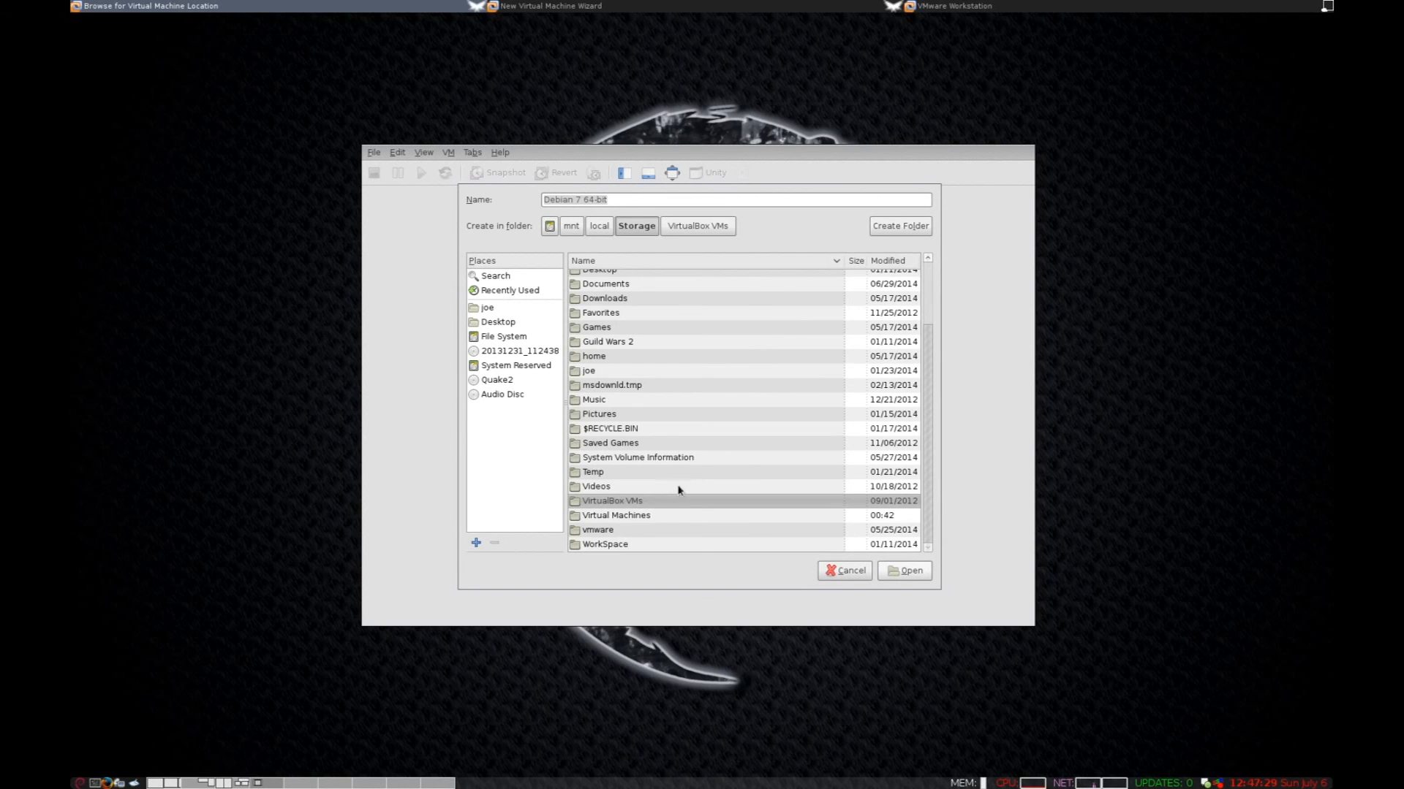
{"action": "double_click", "coordinate": [668, 516]}
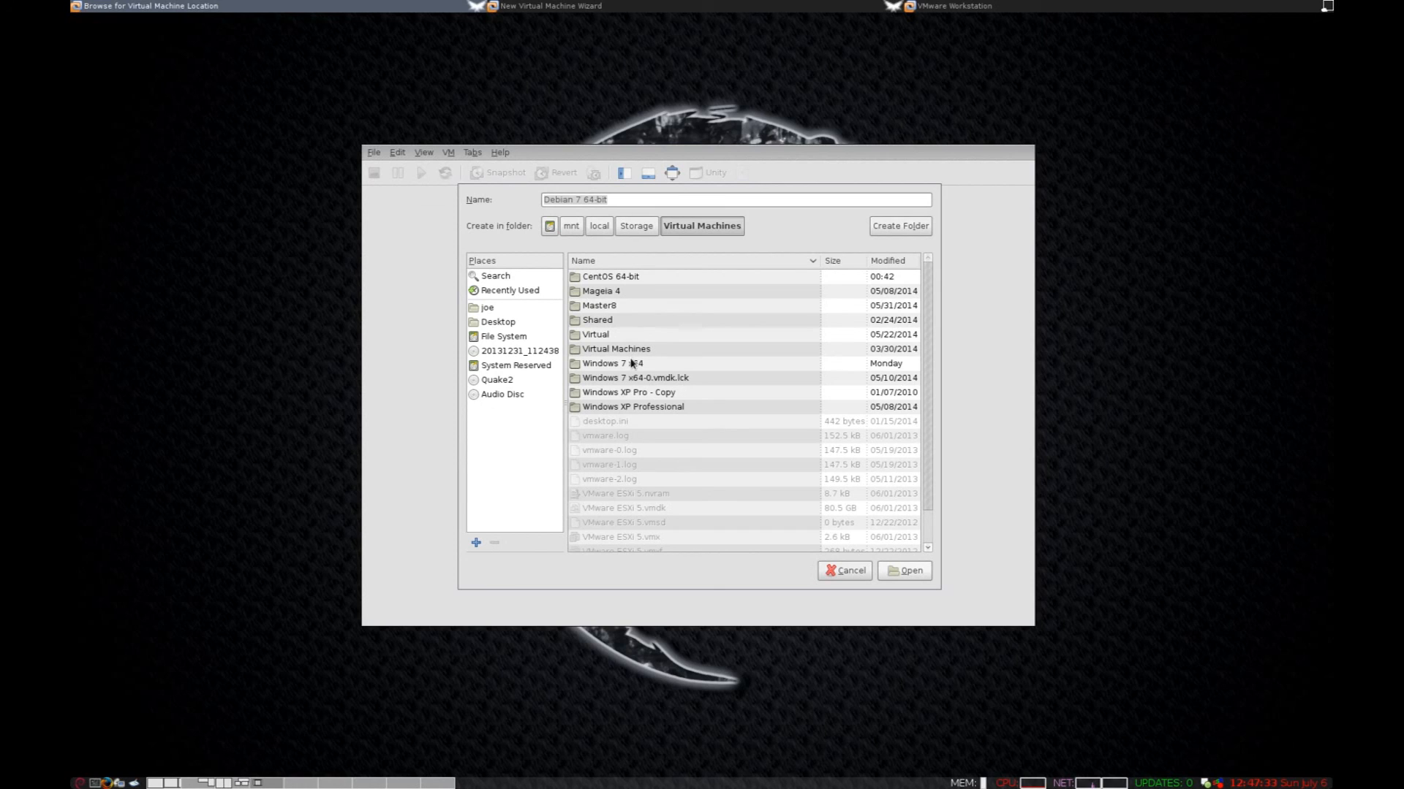
Use a new 'Debian 7 64-bit Gnome' folder there as the VM location.
{"action": "left_click", "coordinate": [646, 197]}
{"action": "key", "text": "Left"}
{"action": "key", "text": "Right"}
{"action": "type", "text": "Te"}
{"action": "key", "text": "BackSpace"}
{"action": "key", "text": "BackSpace"}
{"action": "type", "text": "Gnome"}
{"action": "left_click", "coordinate": [918, 576]}
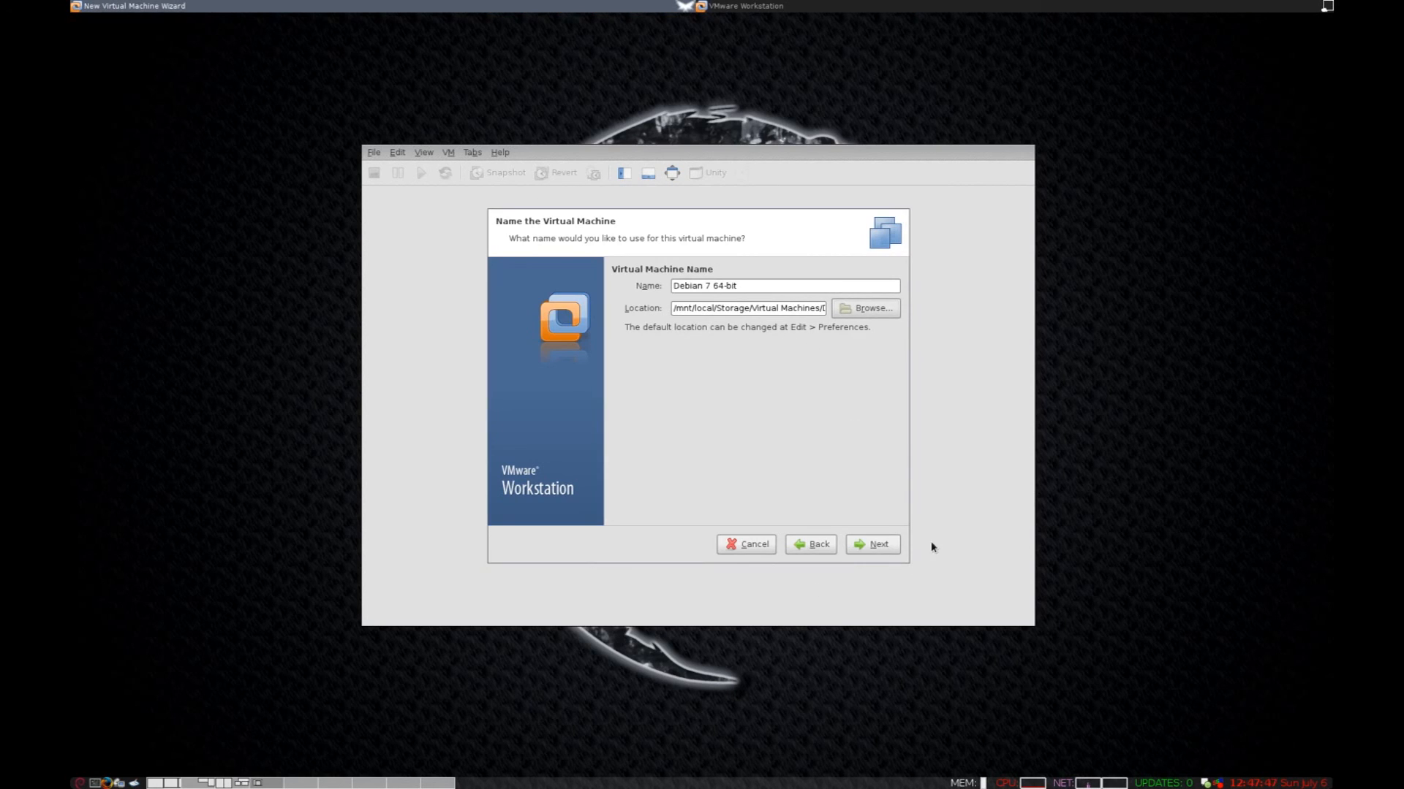
{"action": "left_click", "coordinate": [851, 546]}
Keep the maximum disk size at 8.00 GB, stored as a single file.
{"action": "left_click_drag", "start_coordinate": [775, 327], "coordinate": [702, 316]}
{"action": "type", "text": "8"}
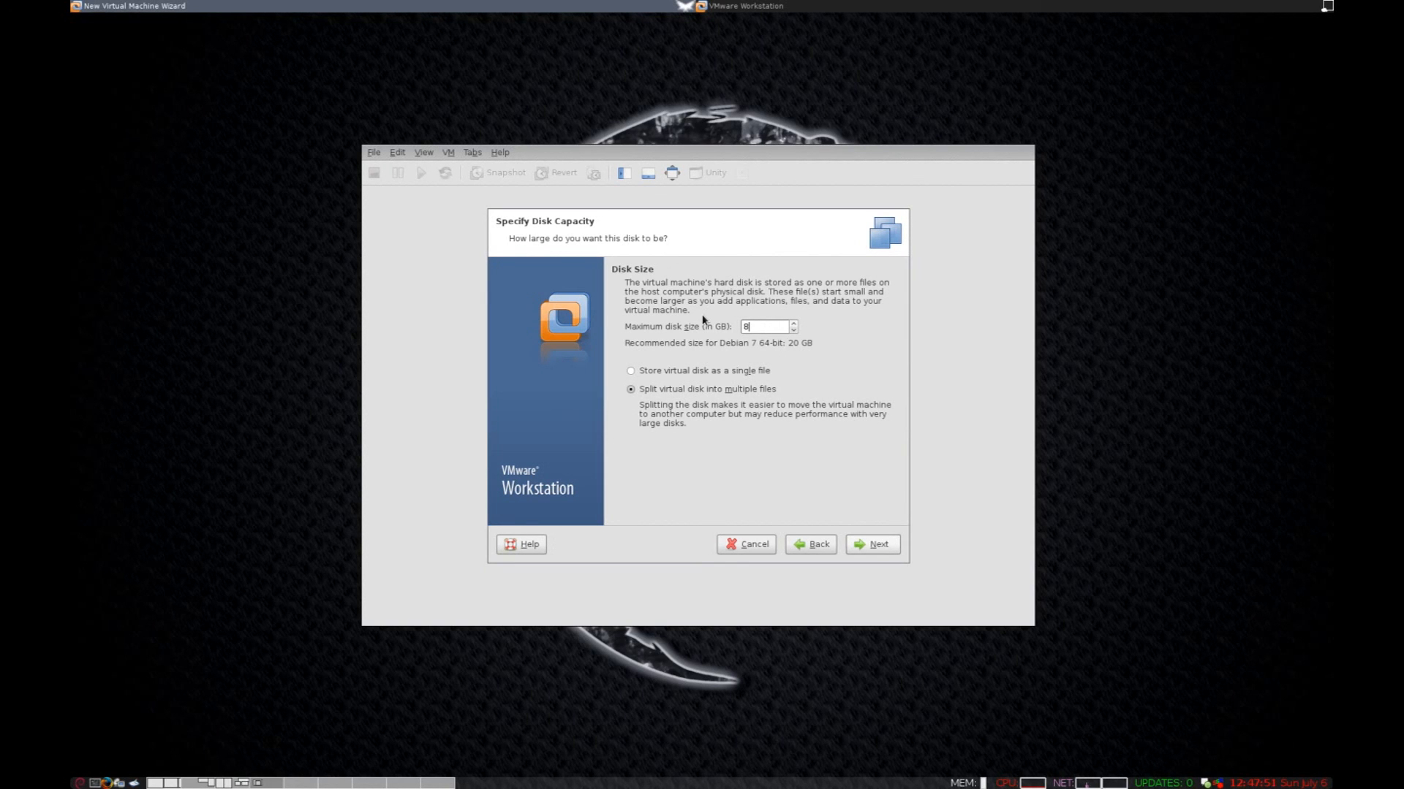
{"action": "type", "text": ".00"}
{"action": "left_click", "coordinate": [671, 375]}
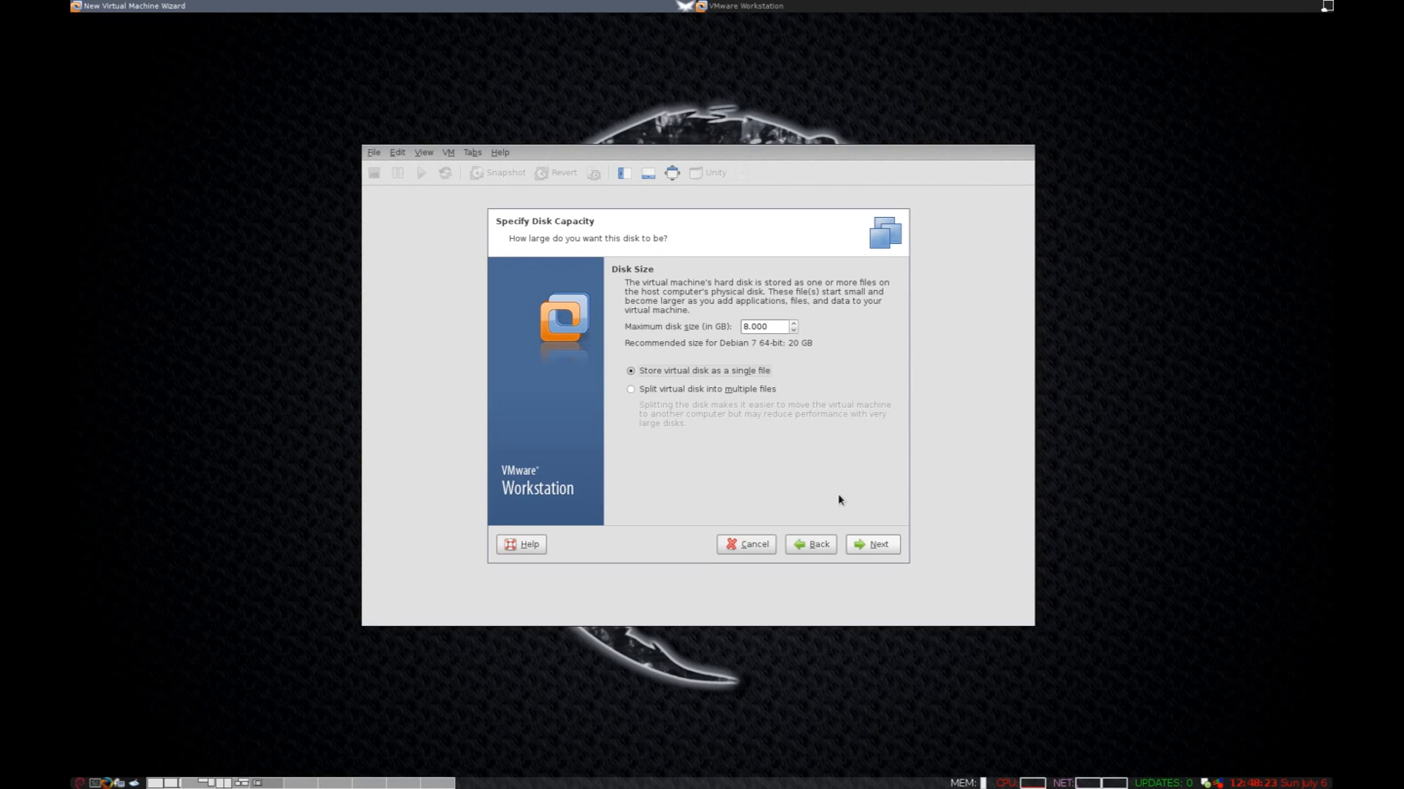
{"action": "left_click", "coordinate": [878, 543]}
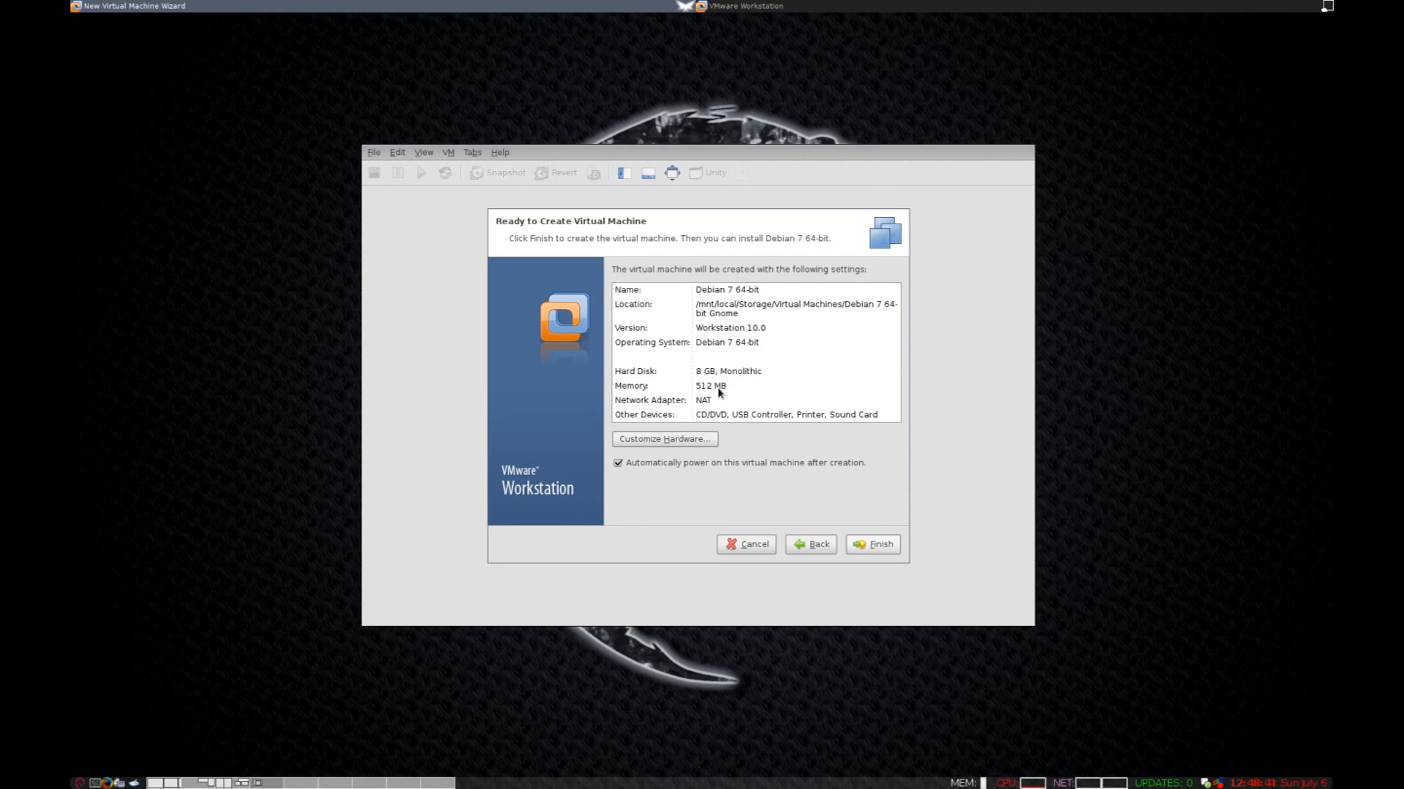
Set the VM's memory to 1024 MB in the hardware settings and finish creating it.
{"action": "left_click", "coordinate": [672, 441]}
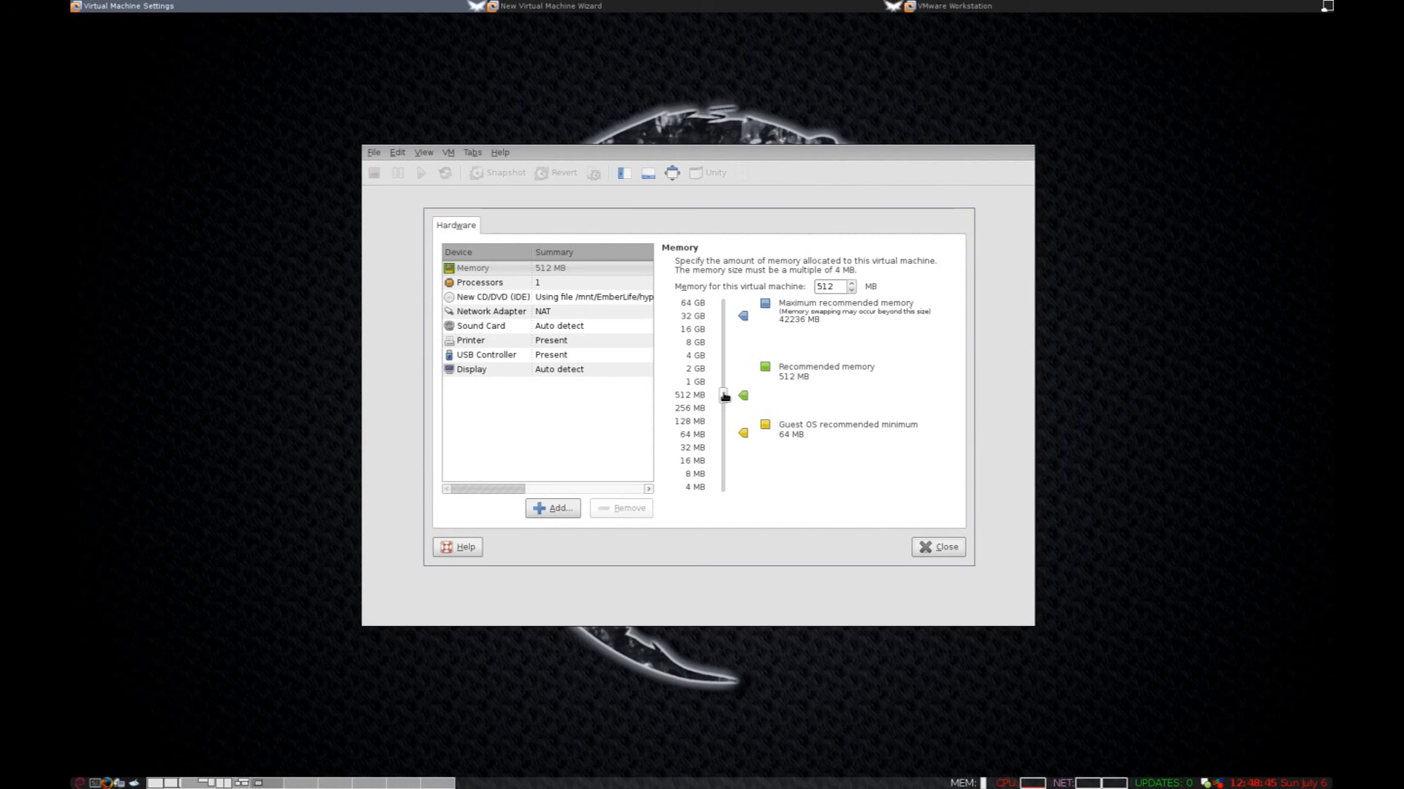
{"action": "double_click", "coordinate": [829, 286]}
{"action": "type", "text": "1024"}
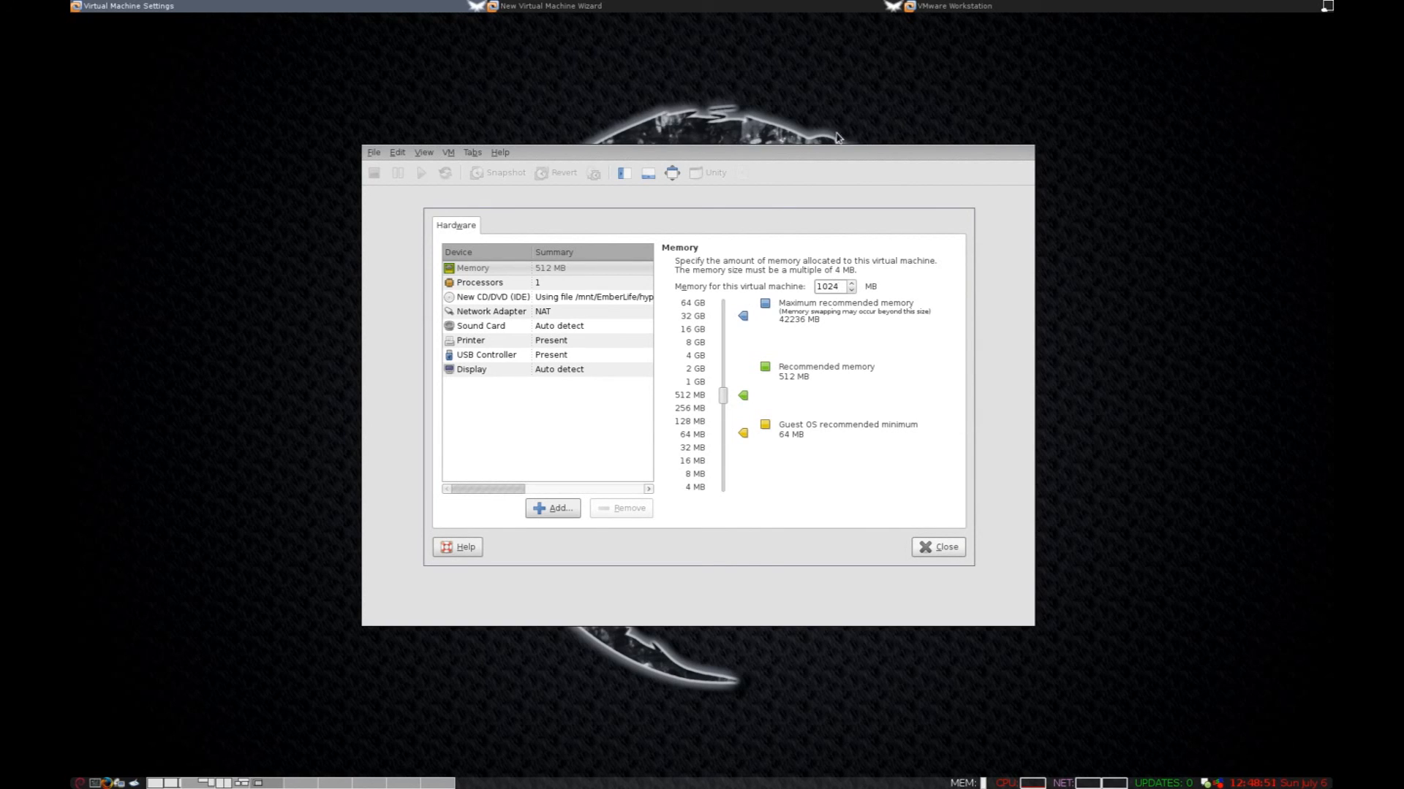
{"action": "left_click", "coordinate": [941, 550]}
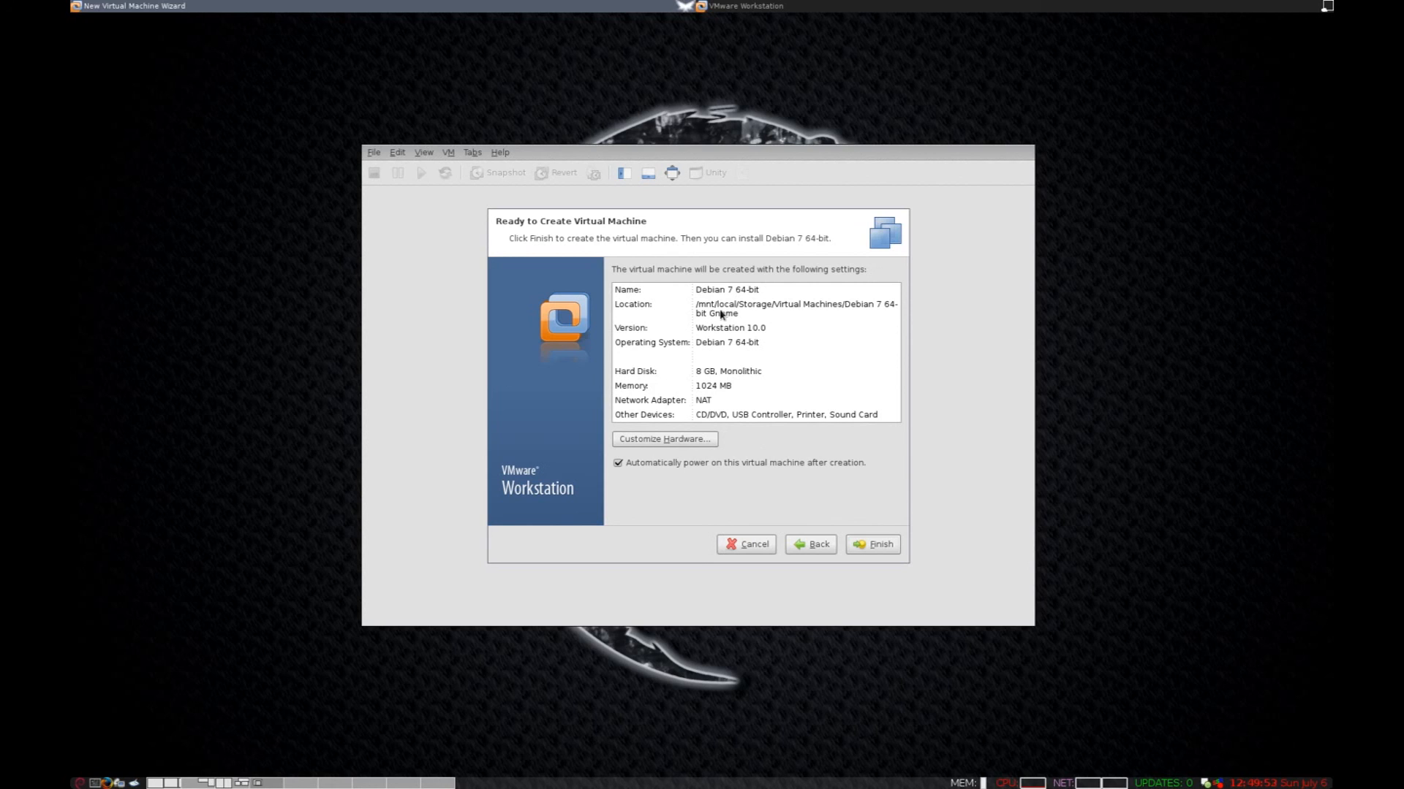
{"action": "left_click", "coordinate": [880, 549]}
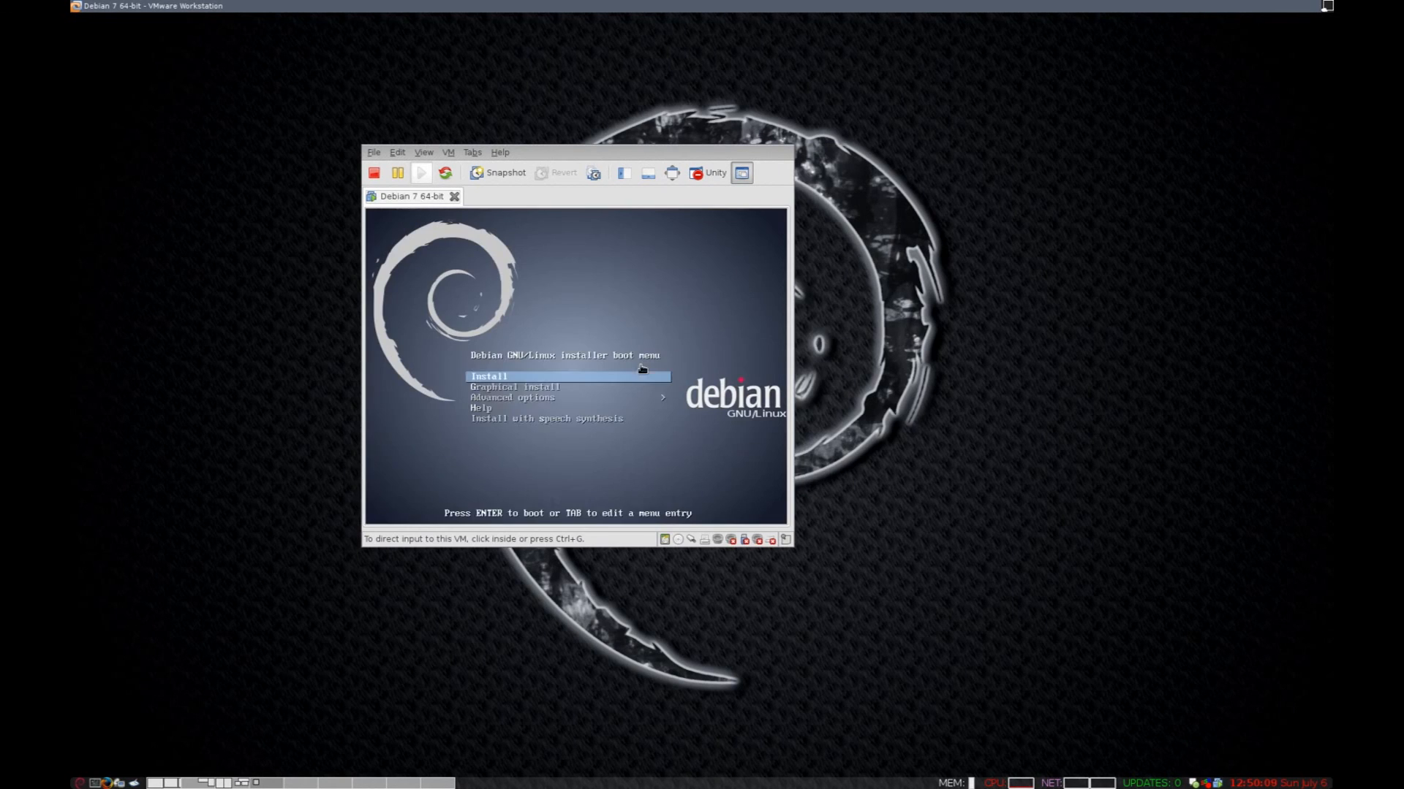
Boot the Graphical install option from the Debian installer boot menu.
{"action": "left_click", "coordinate": [641, 368]}
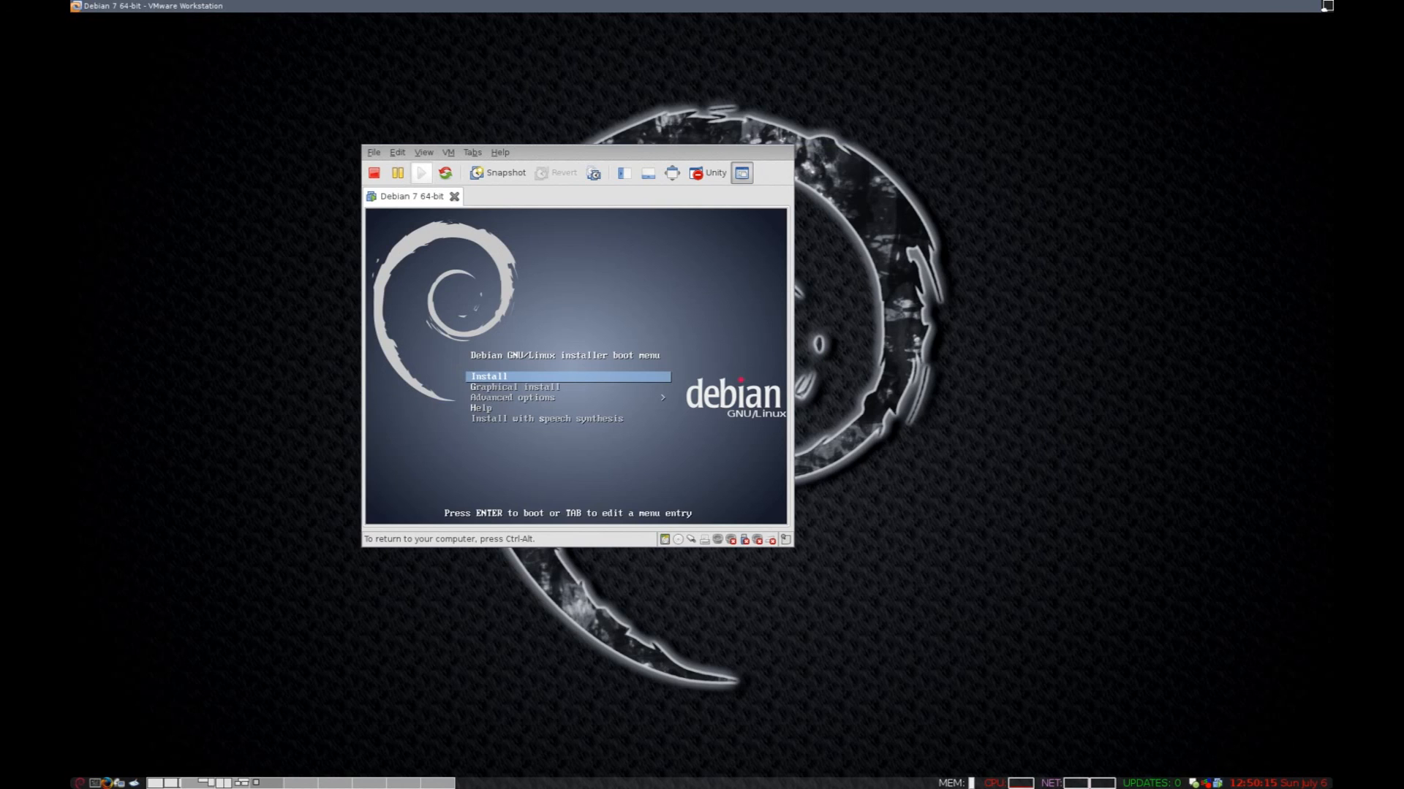
{"action": "key", "text": "Down"}
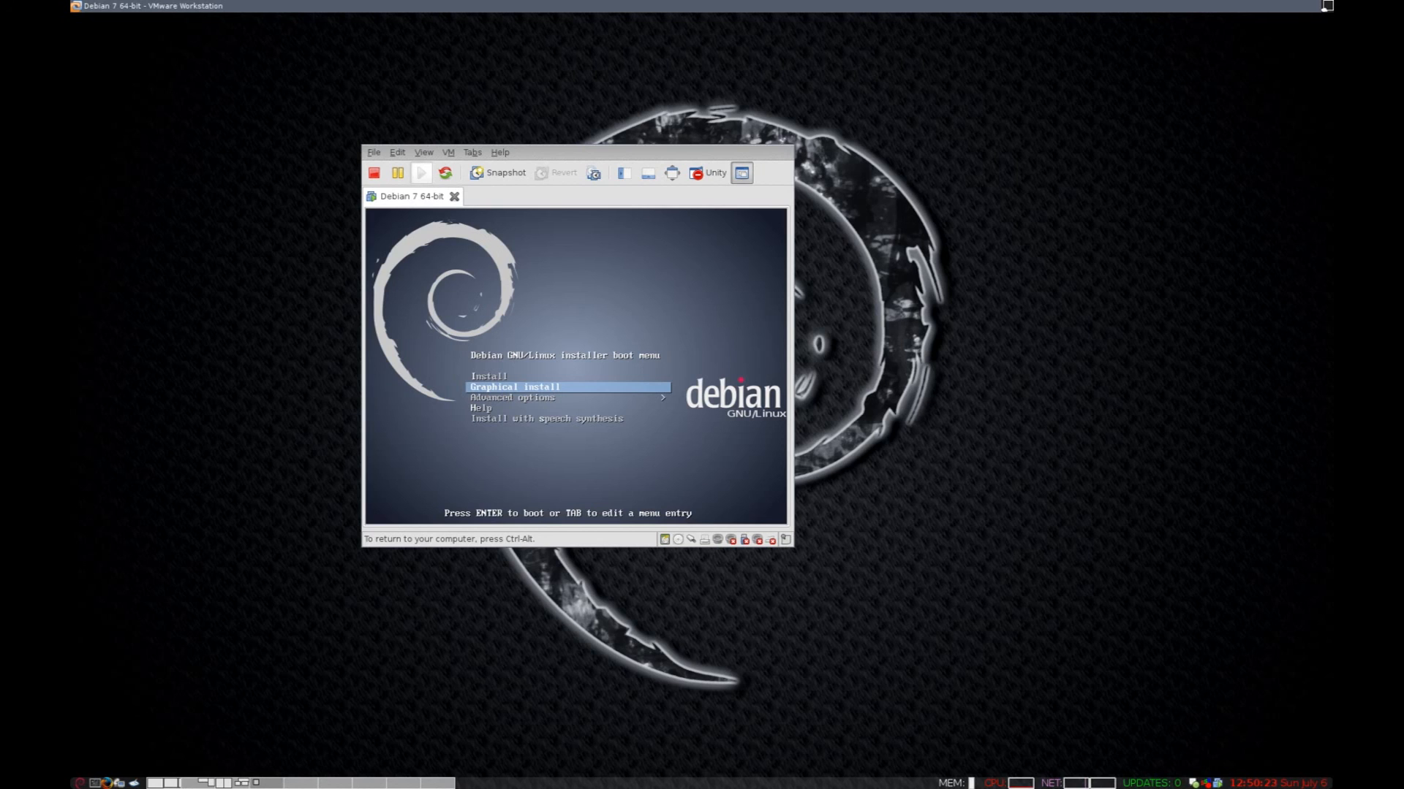
{"action": "key", "text": "Return"}
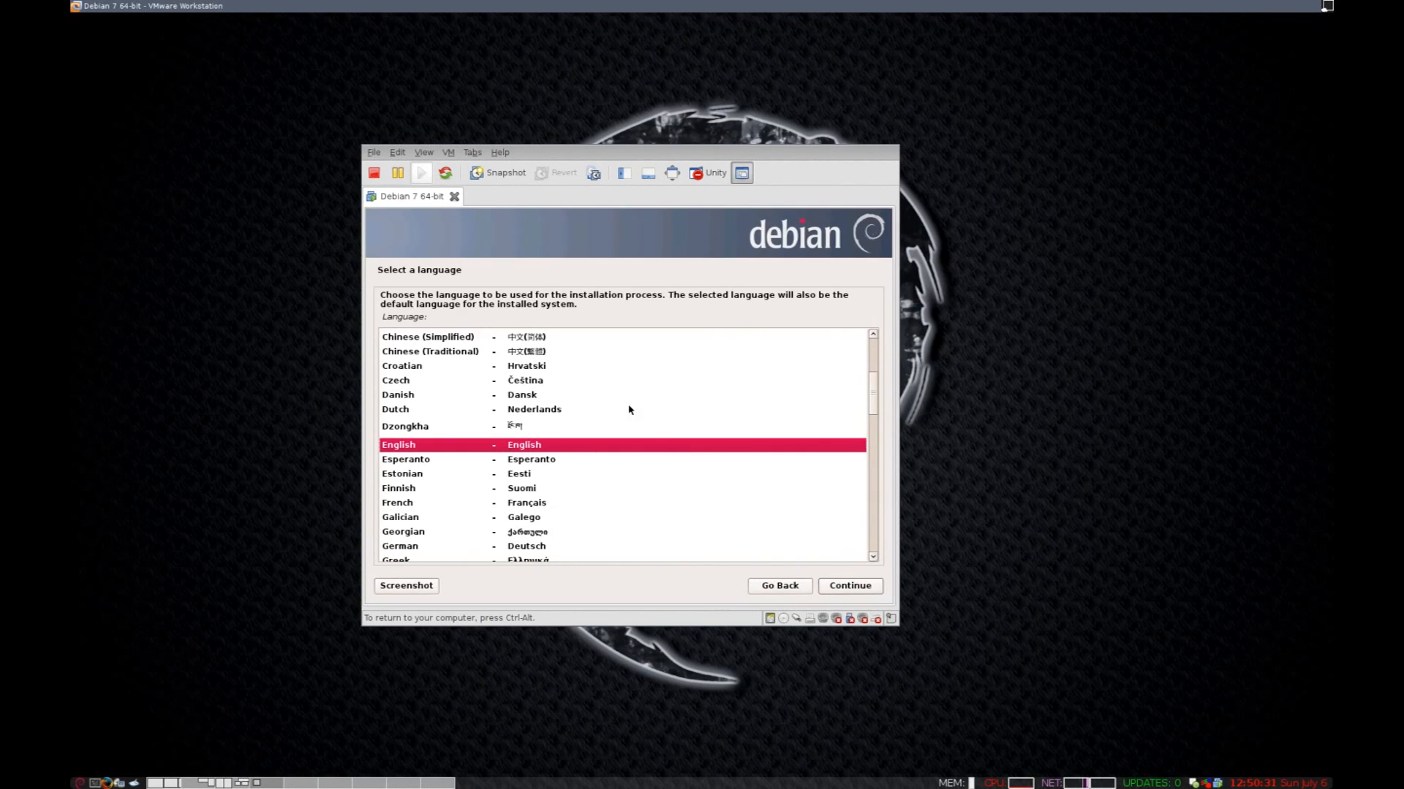
Accept English language, United States location and the American English keymap.
{"action": "left_click", "coordinate": [850, 587]}
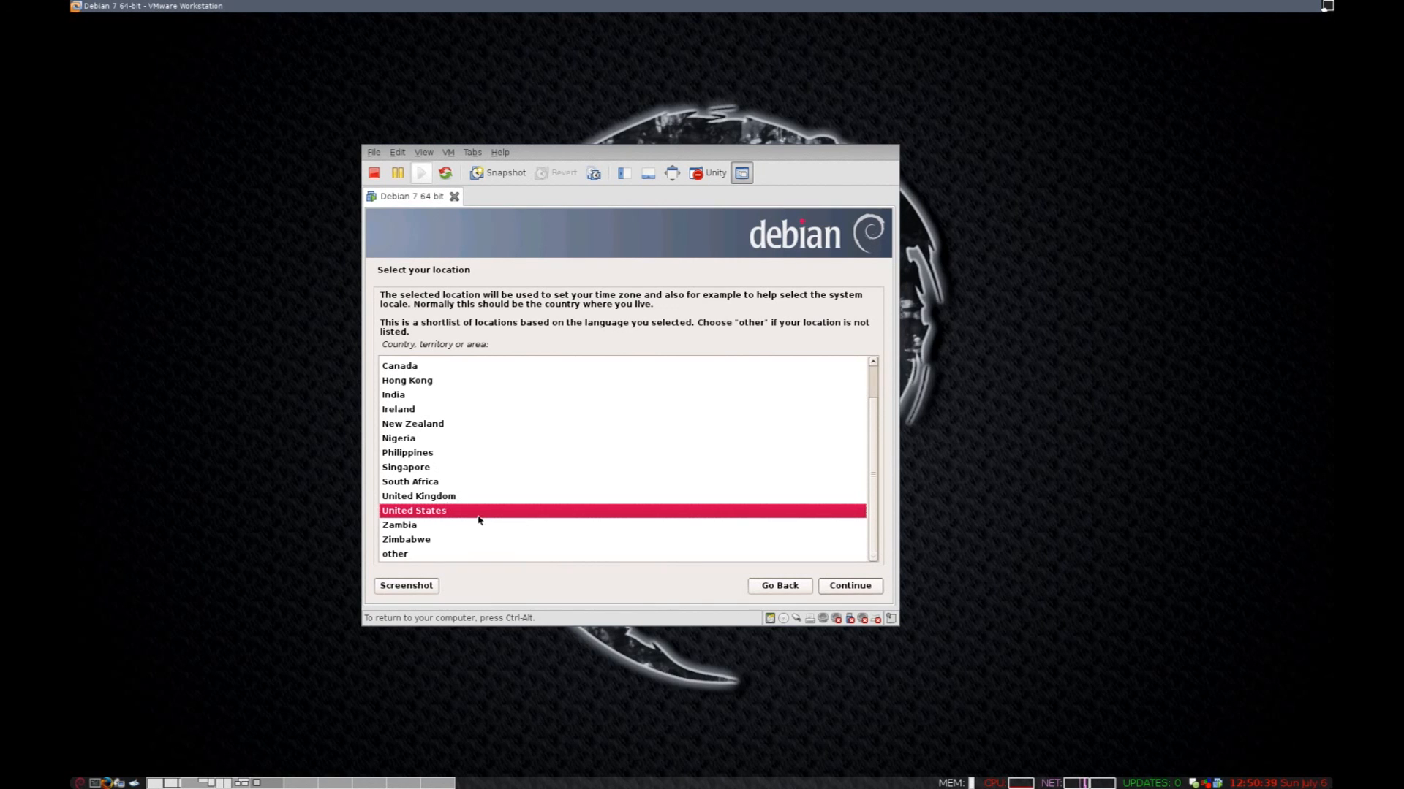
{"action": "left_click", "coordinate": [842, 585]}
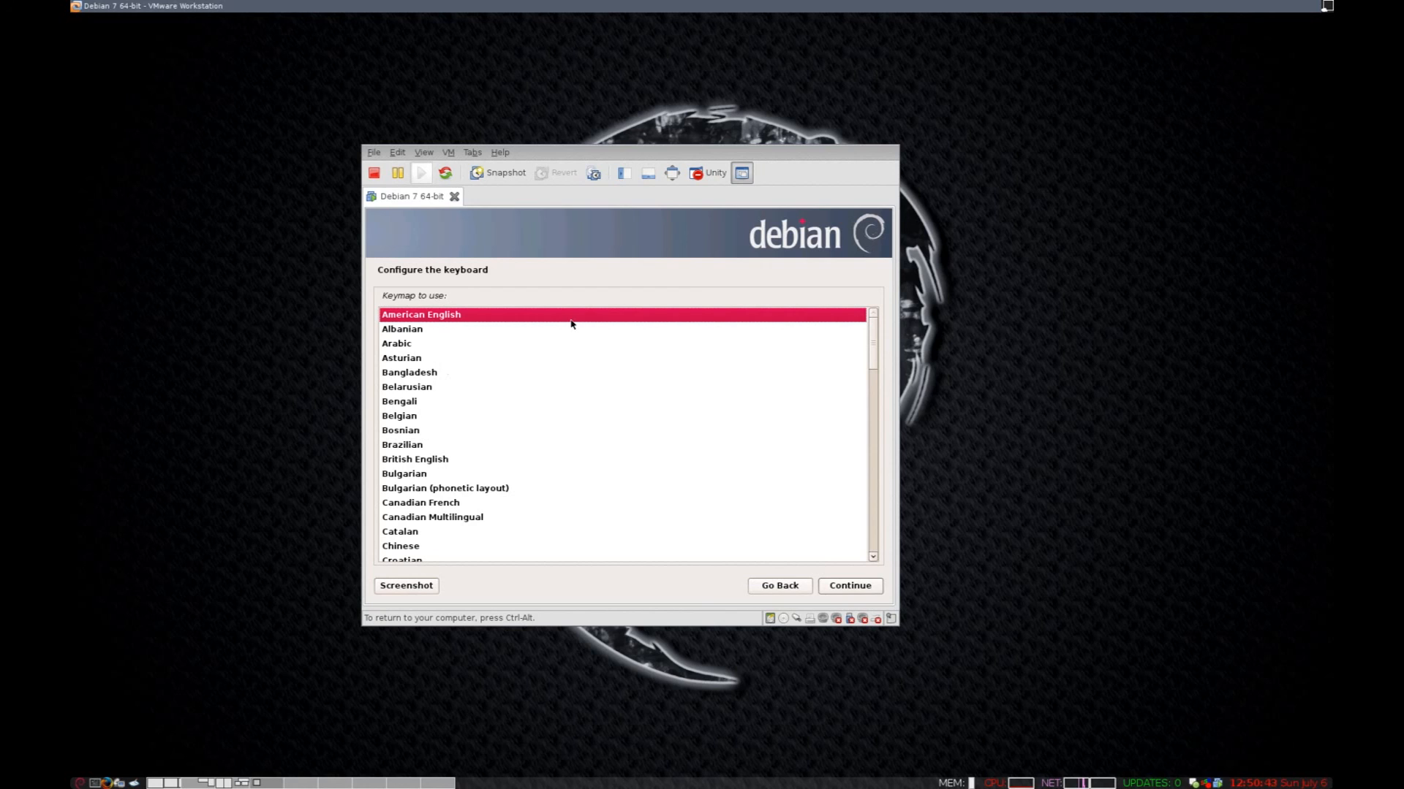
{"action": "left_click", "coordinate": [865, 587]}
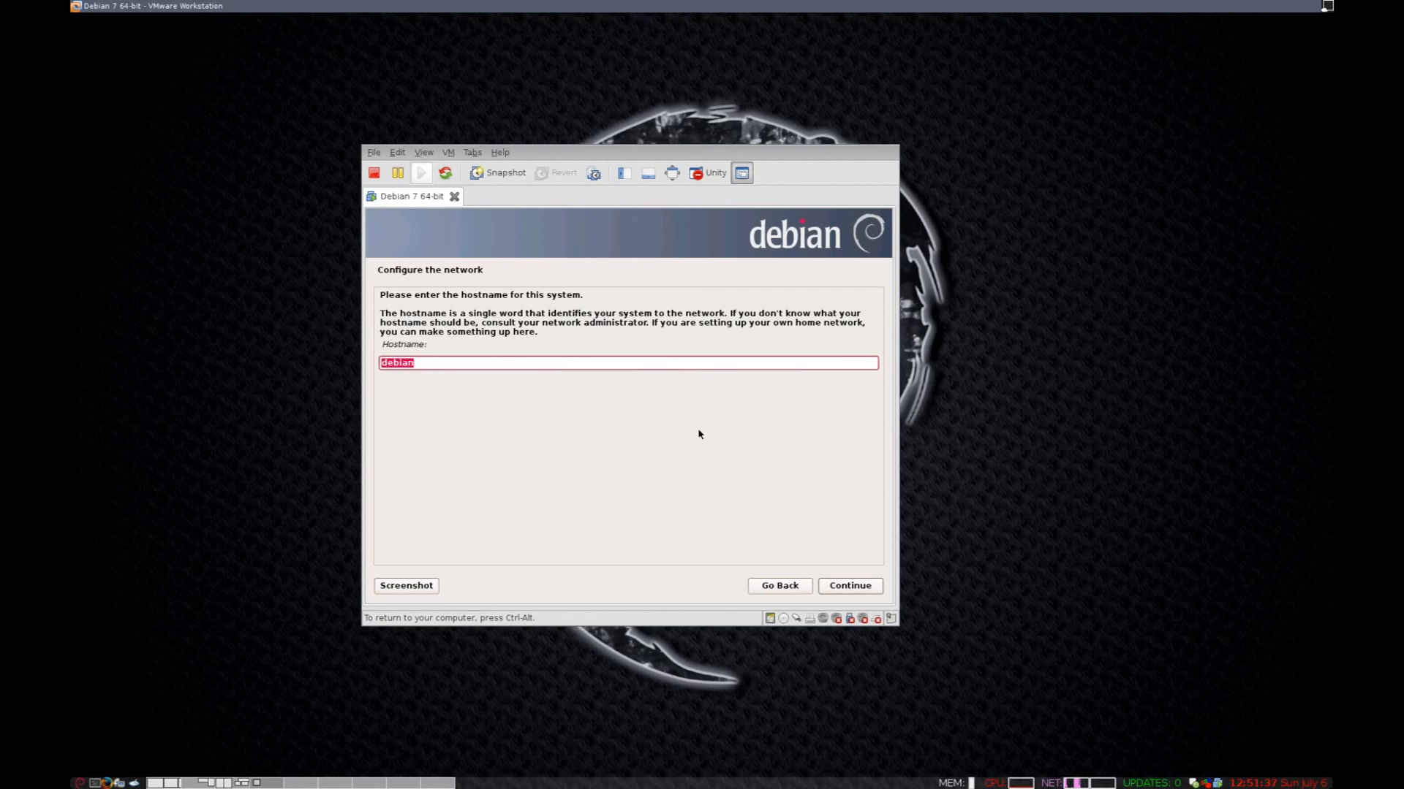
Replace the default hostname with VirtualDebianGnome.
{"action": "key", "text": "BackSpace"}
{"action": "left_click_drag", "start_coordinate": [540, 333], "coordinate": [406, 295]}
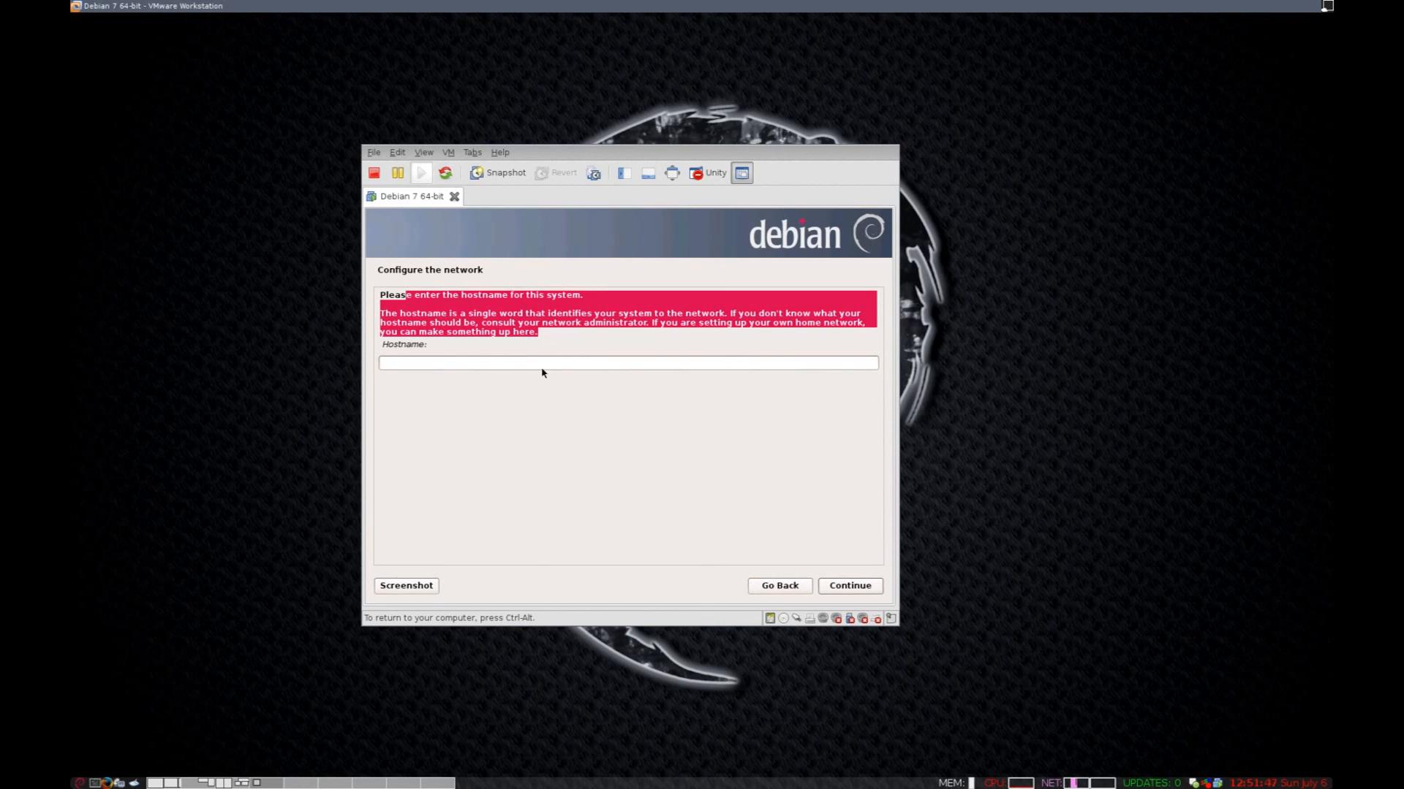
{"action": "left_click", "coordinate": [559, 365]}
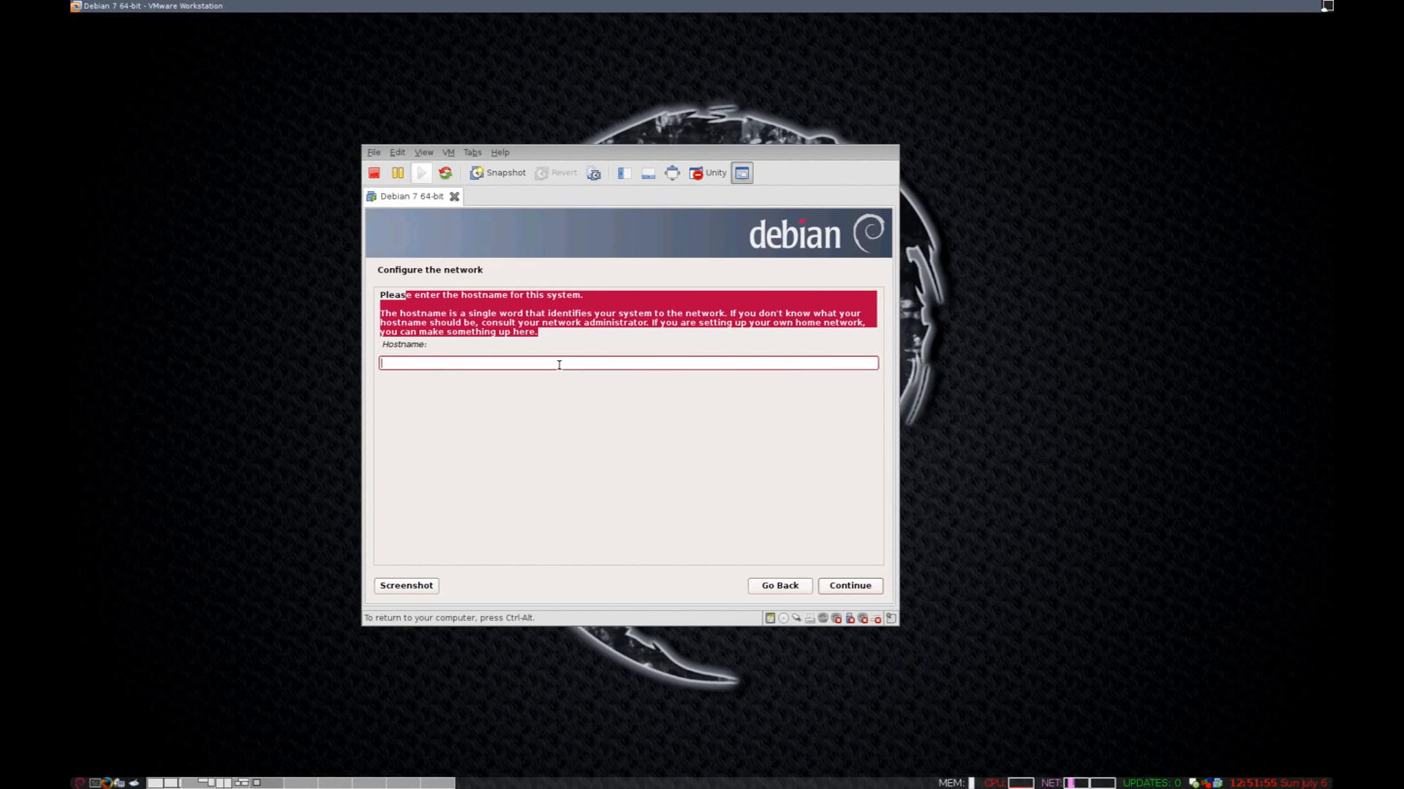
{"action": "type", "text": "Virtual"}
{"action": "key", "text": "BackSpace"}
{"action": "type", "text": "DebianGnome"}
{"action": "left_click", "coordinate": [876, 585]}
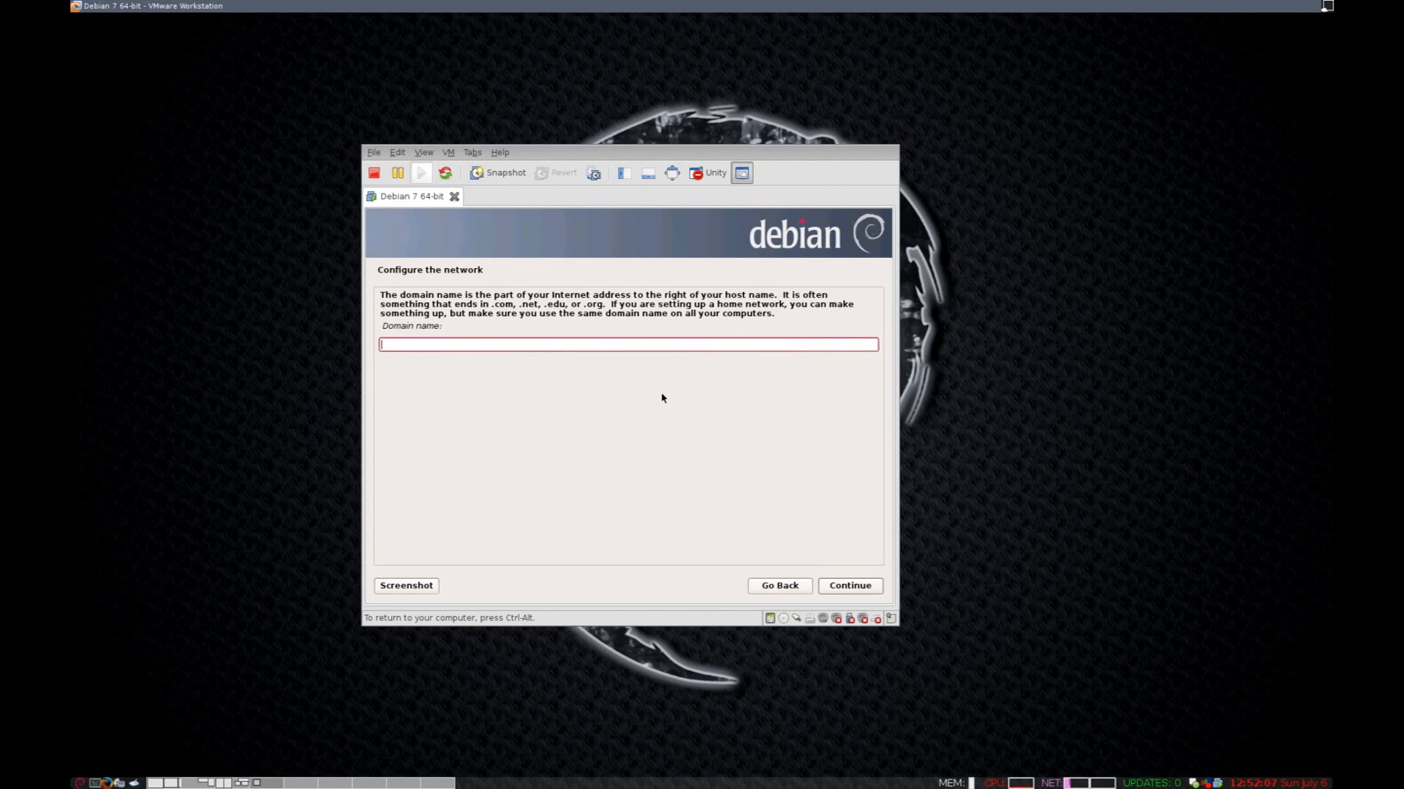
Set the domain name to EmberLife.com.
{"action": "type", "text": "Emberli"}
{"action": "key", "text": "BackSpace"}
{"action": "key", "text": "BackSpace"}
{"action": "type", "text": "Life.com"}
{"action": "left_click", "coordinate": [845, 586]}
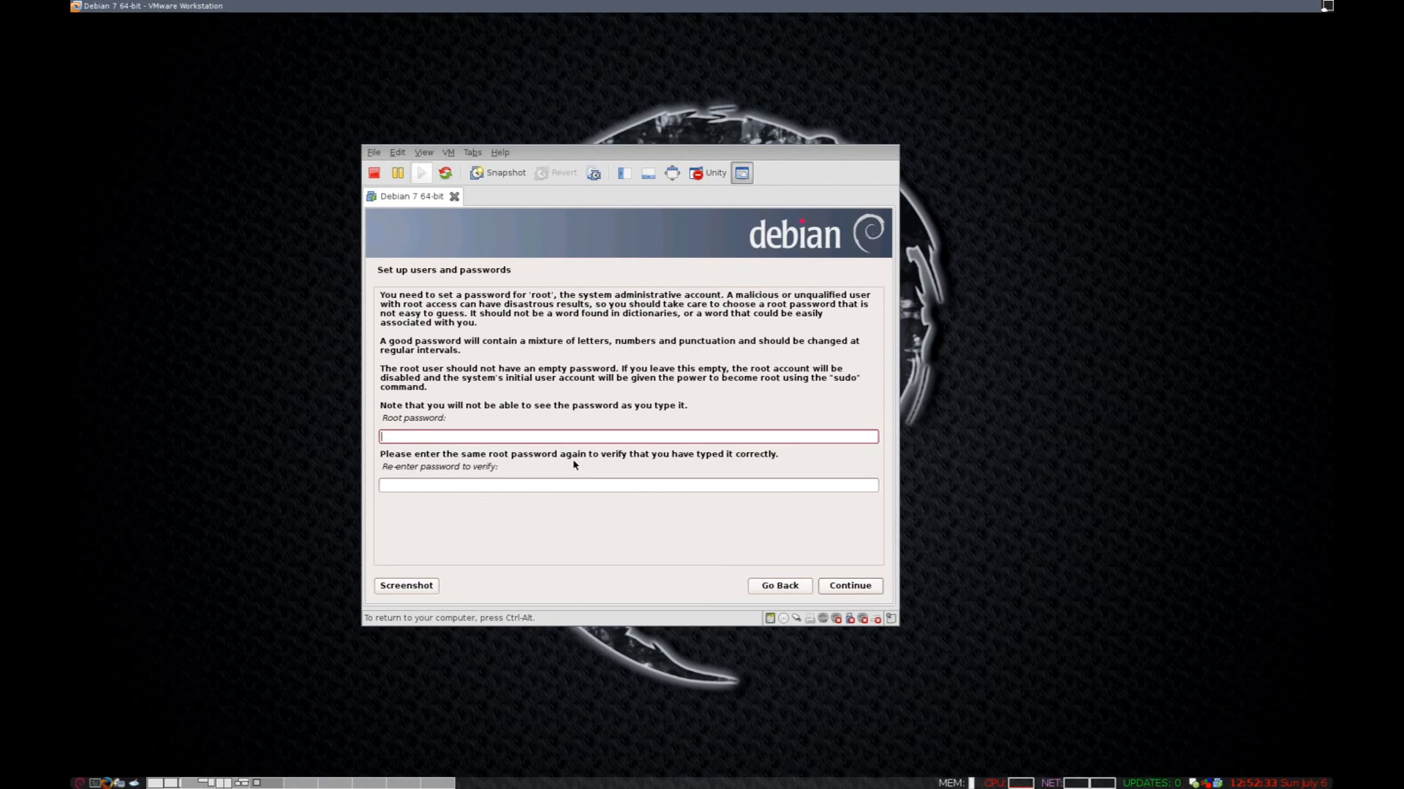
Set and confirm the root password.
{"action": "type", "text": "************"}
{"action": "key", "text": "Tab"}
{"action": "type", "text": "************"}
{"action": "key", "text": "Return"}
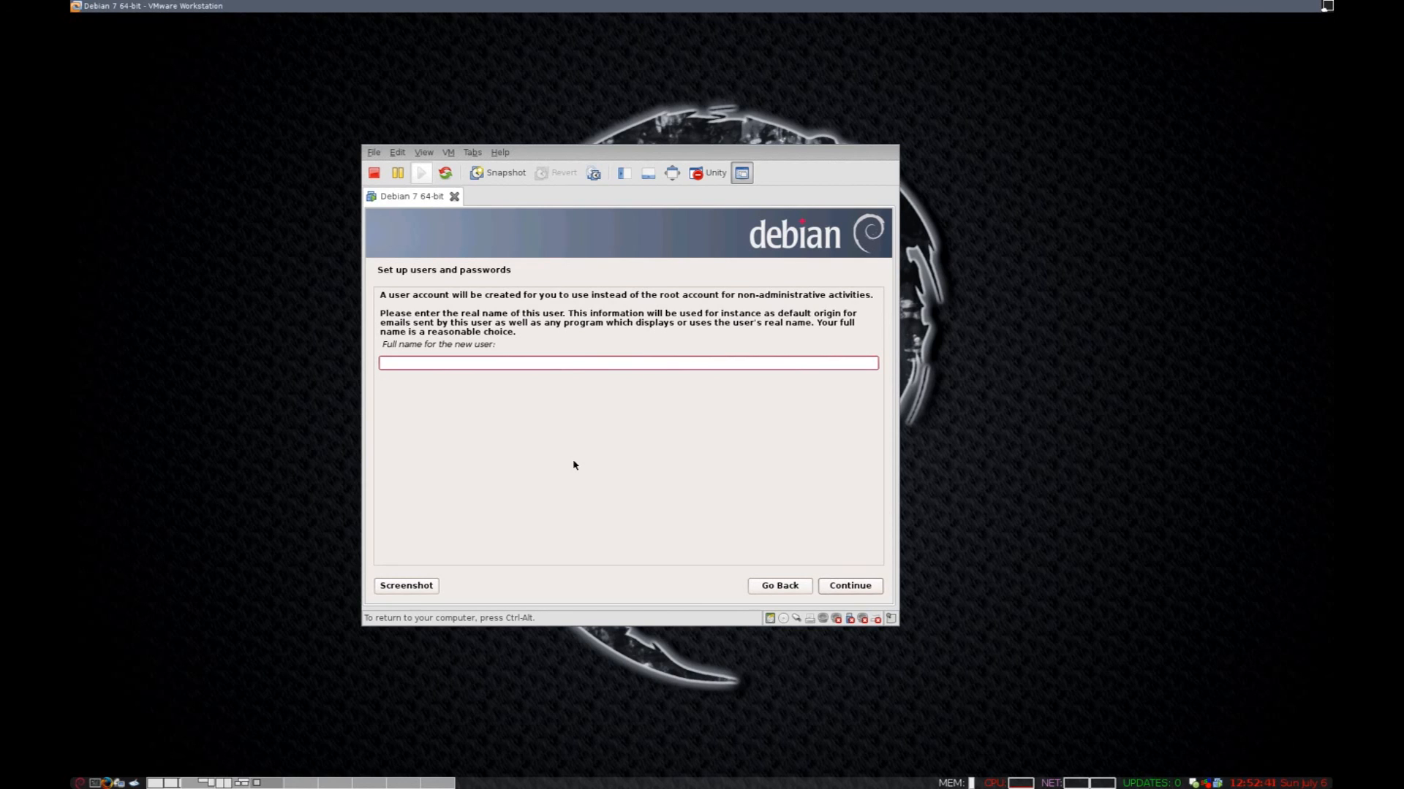
Create the test user with the suggested username and set its password.
{"action": "type", "text": "test"}
{"action": "key", "text": "Return"}
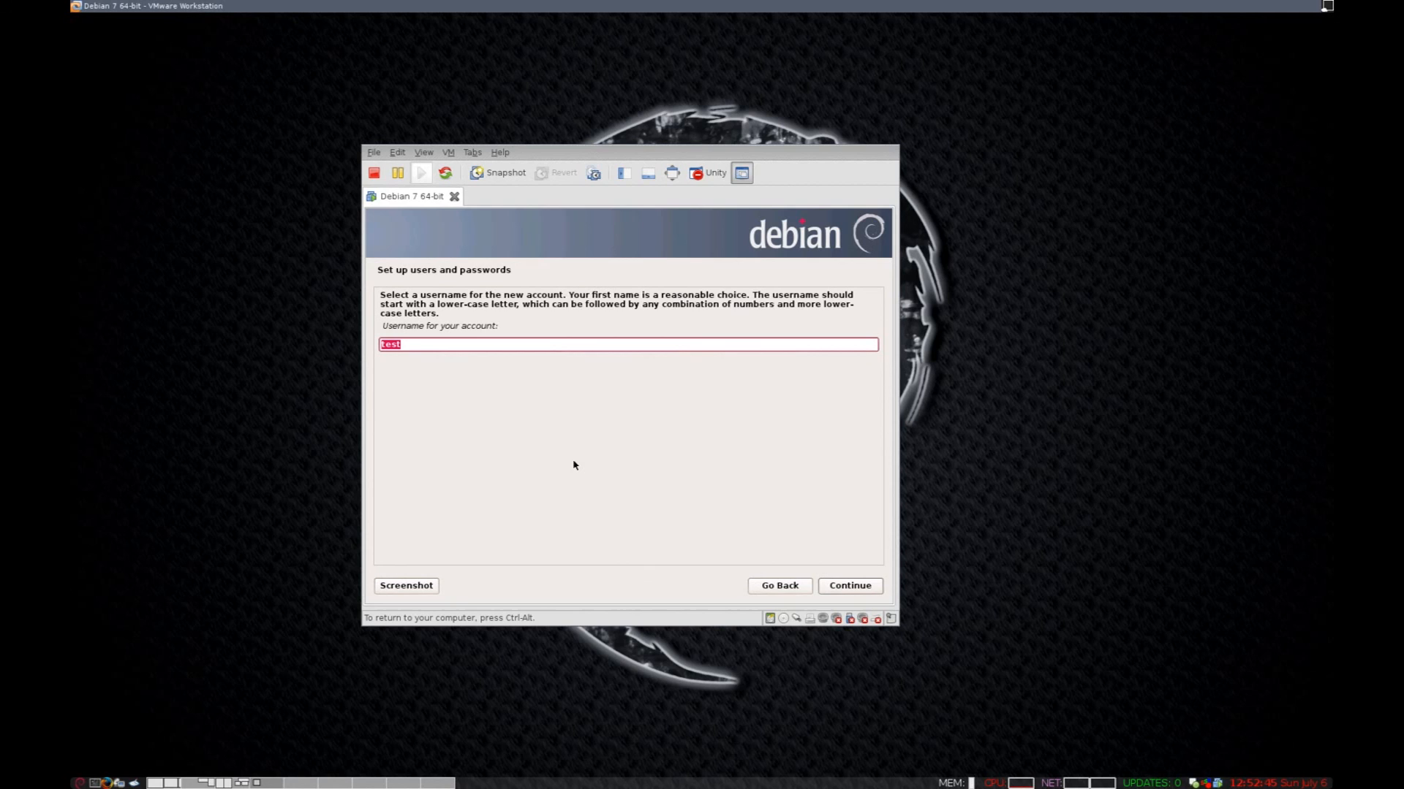
{"action": "key", "text": "Return"}
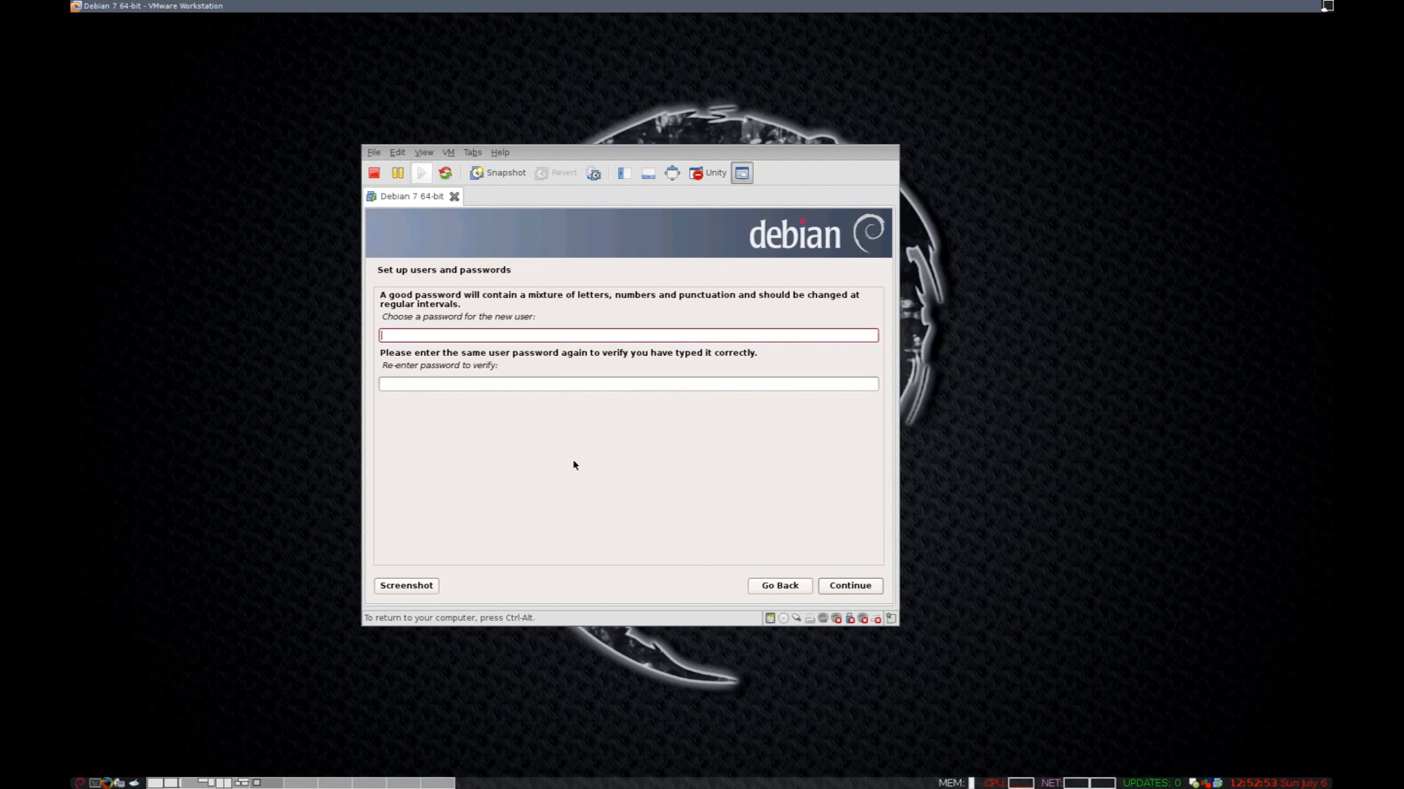
{"action": "type", "text": "12345678901"}
{"action": "key", "text": "Tab"}
{"action": "type", "text": "12345678901"}
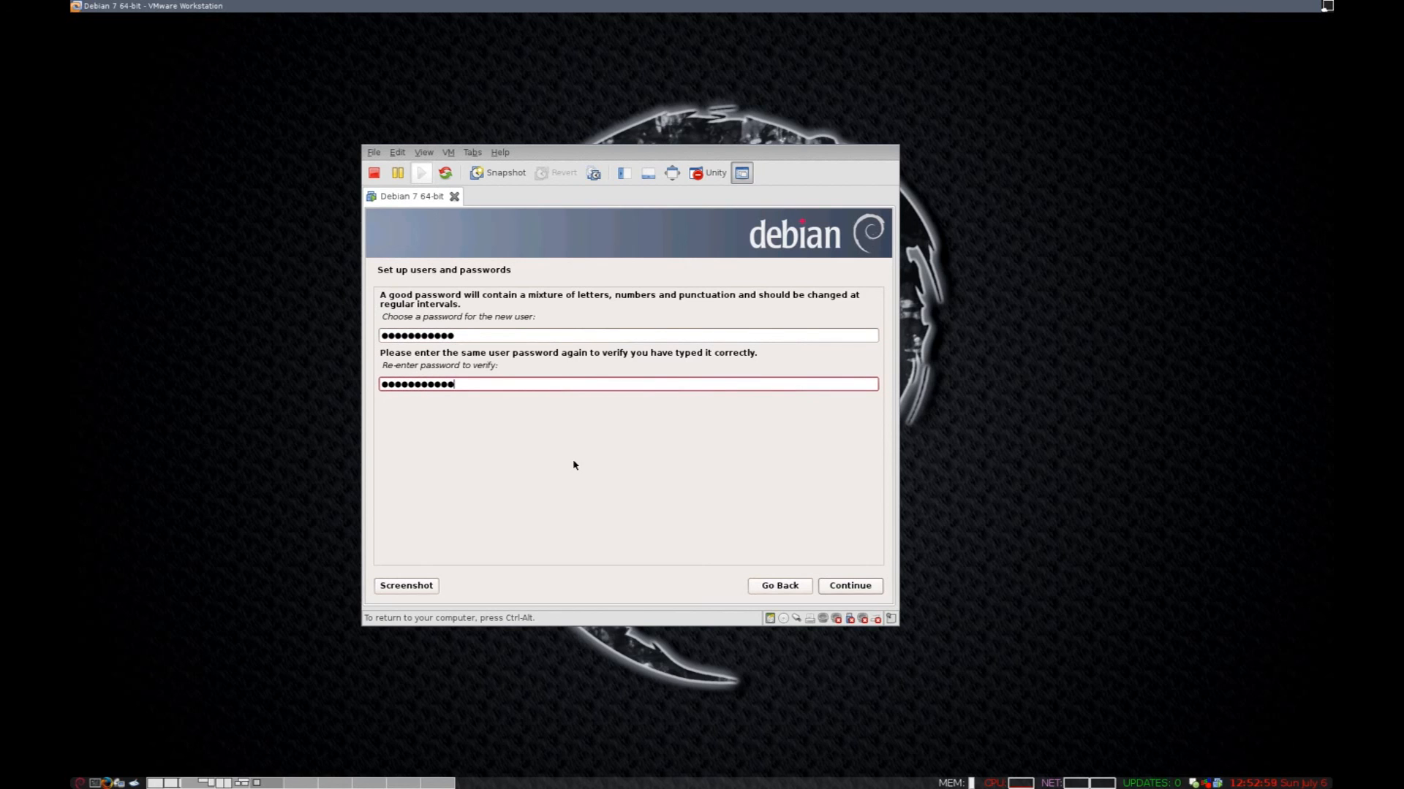
{"action": "left_click", "coordinate": [853, 587]}
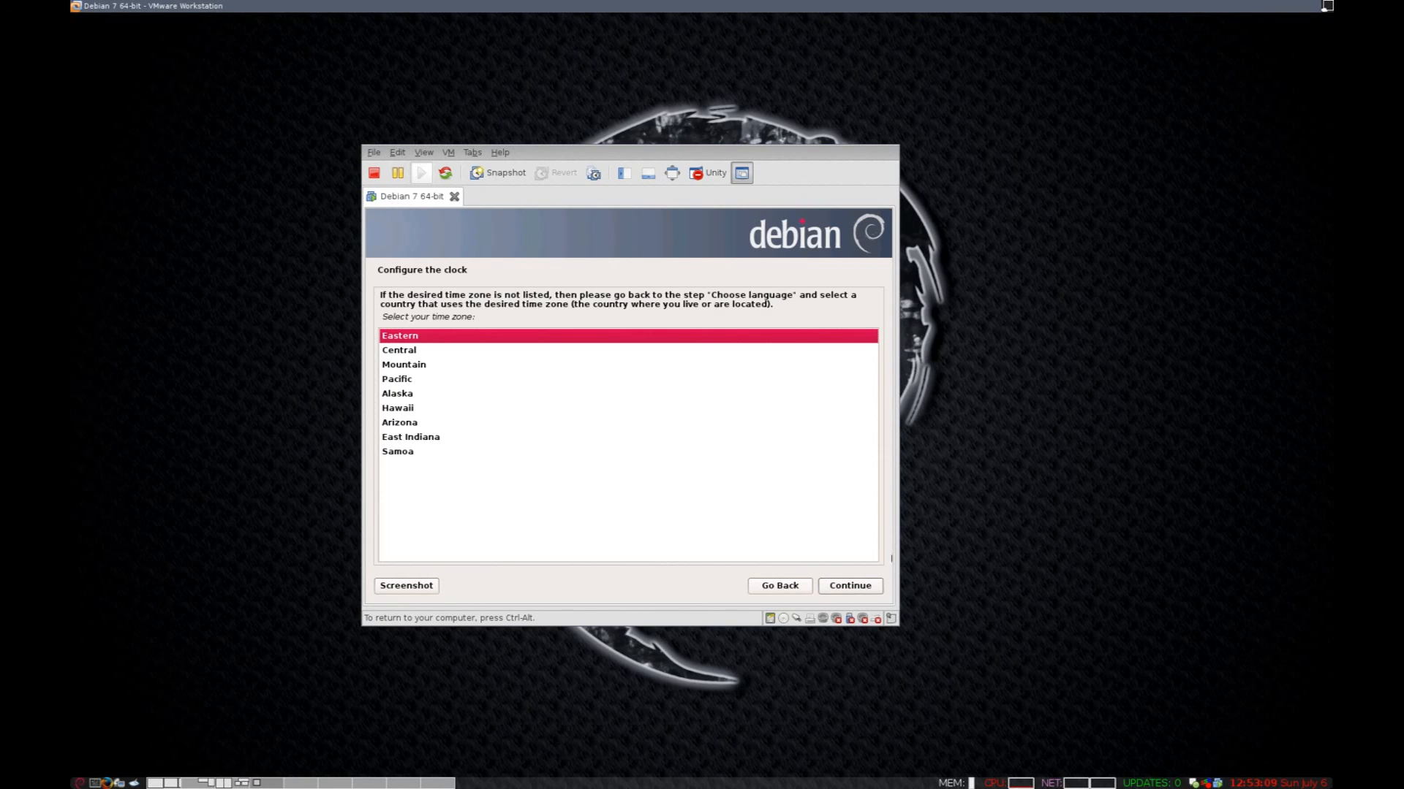
Keep Eastern as the time zone and continue.
{"action": "left_click", "coordinate": [852, 586]}
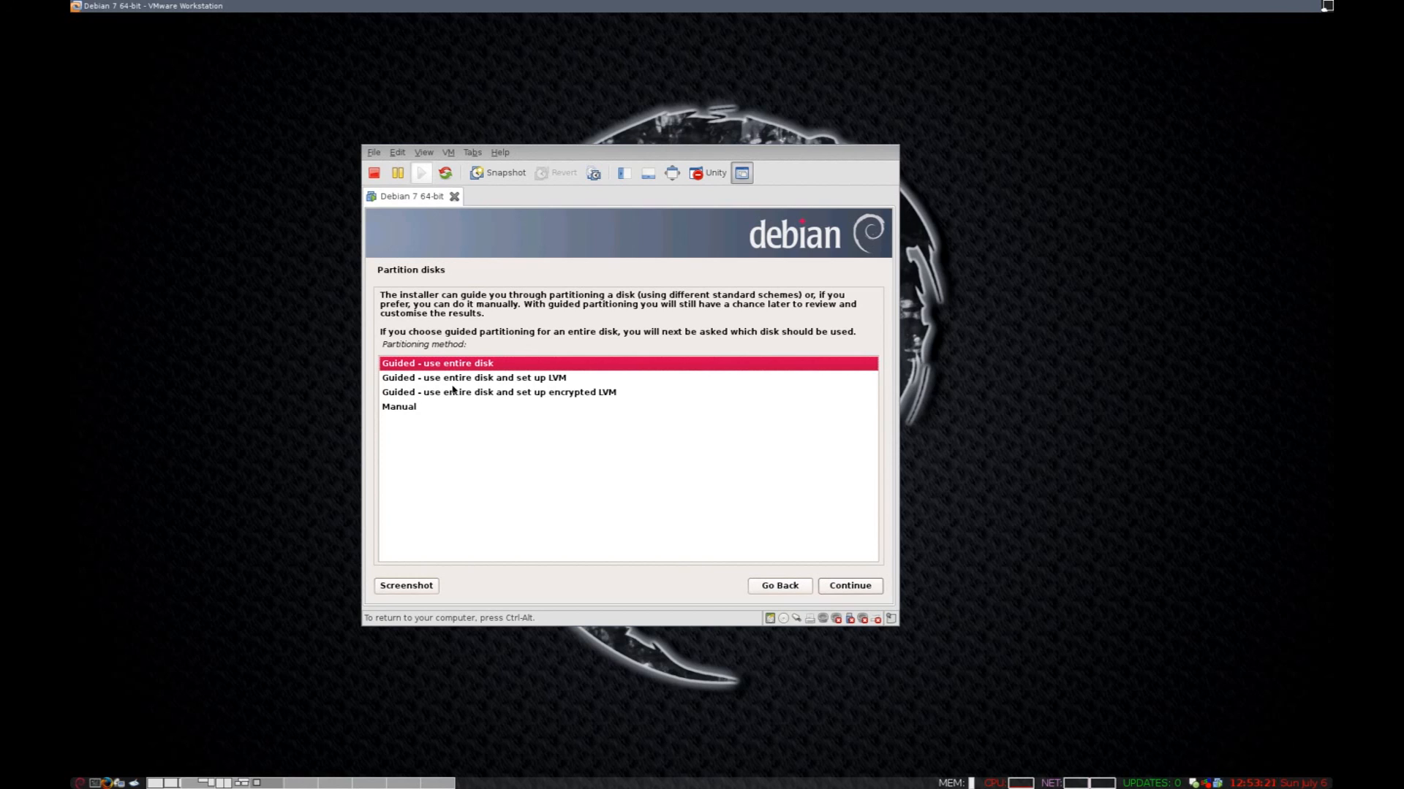
After briefly trying guided whole-disk, select the Manual partitioning method and proceed.
{"action": "left_click", "coordinate": [586, 380]}
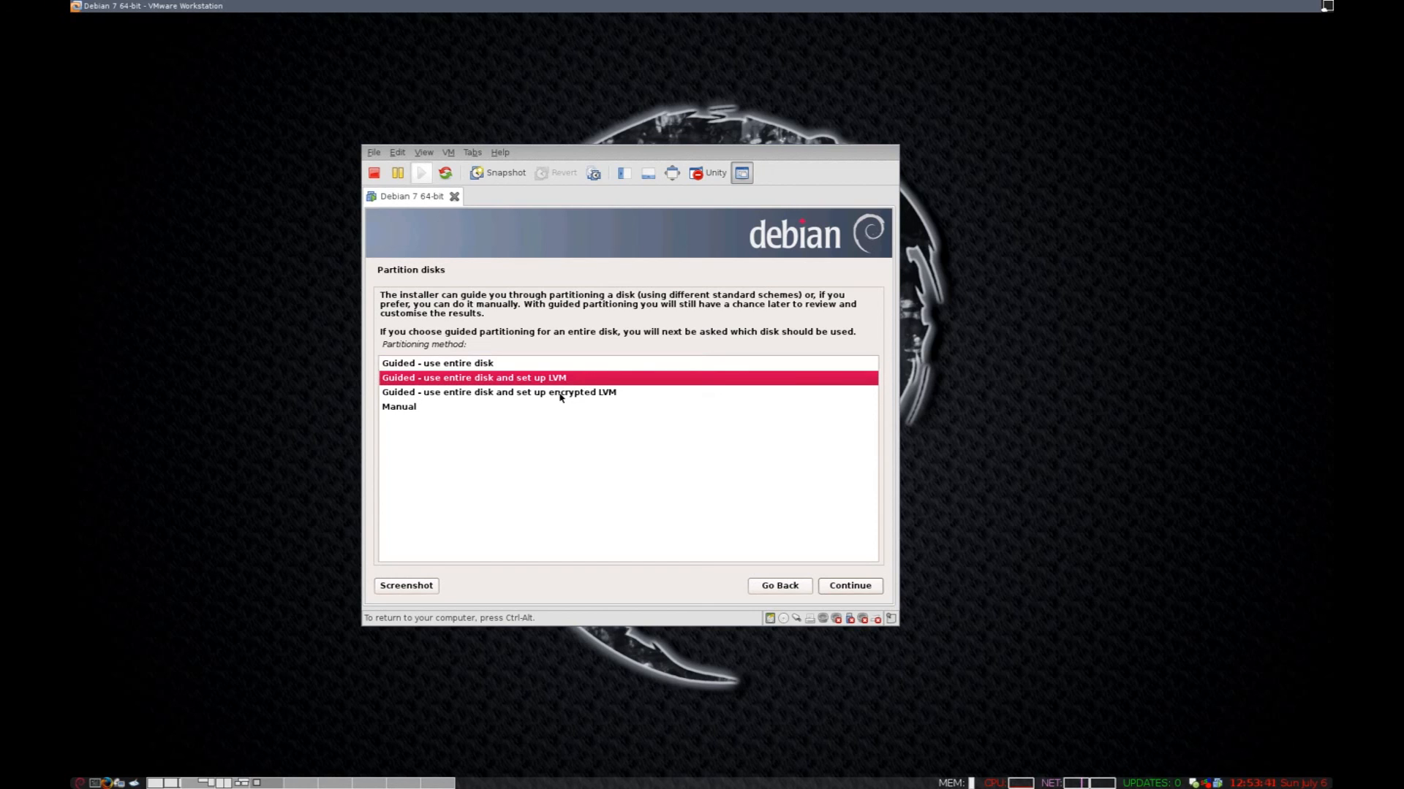
{"action": "left_click", "coordinate": [632, 397]}
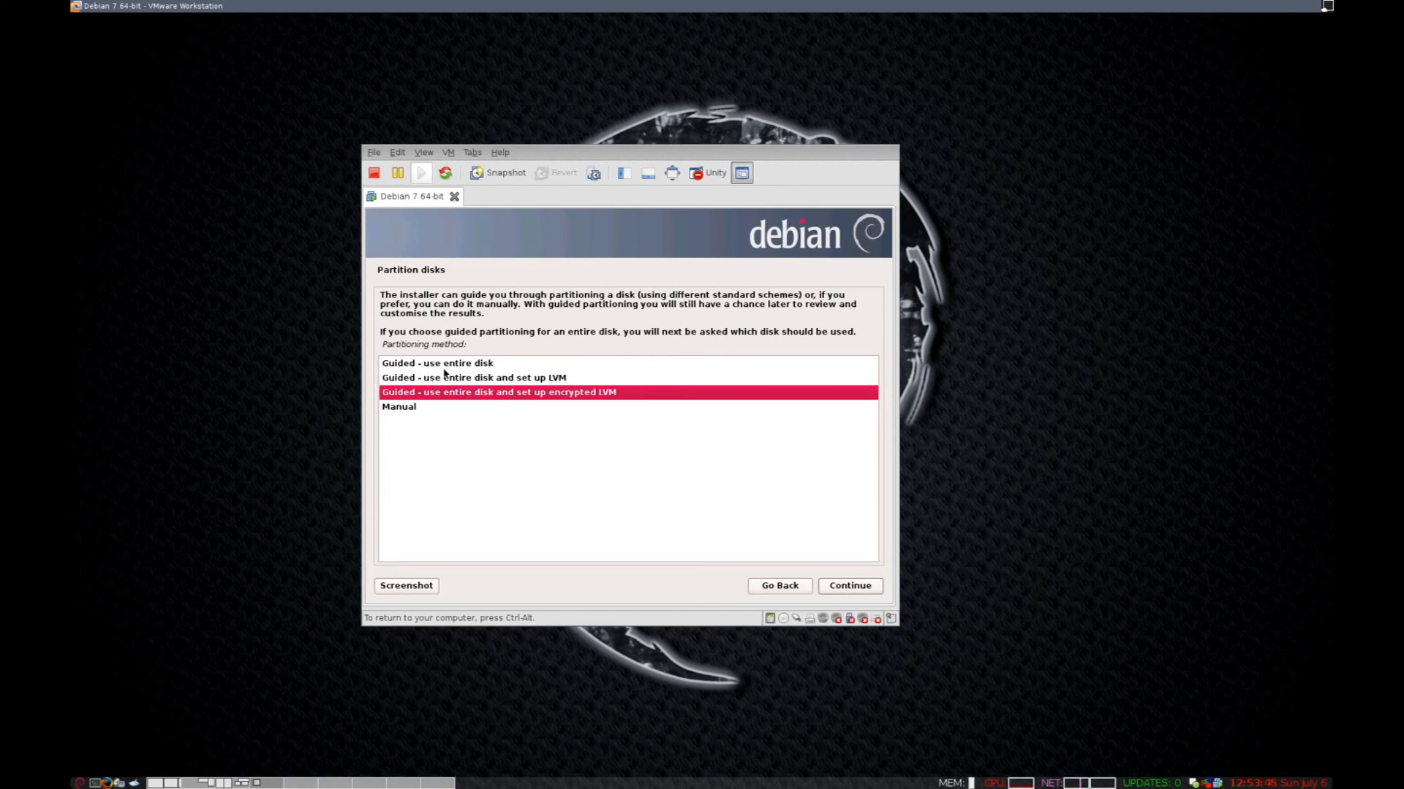
{"action": "key", "text": "Up"}
{"action": "key", "text": "Up"}
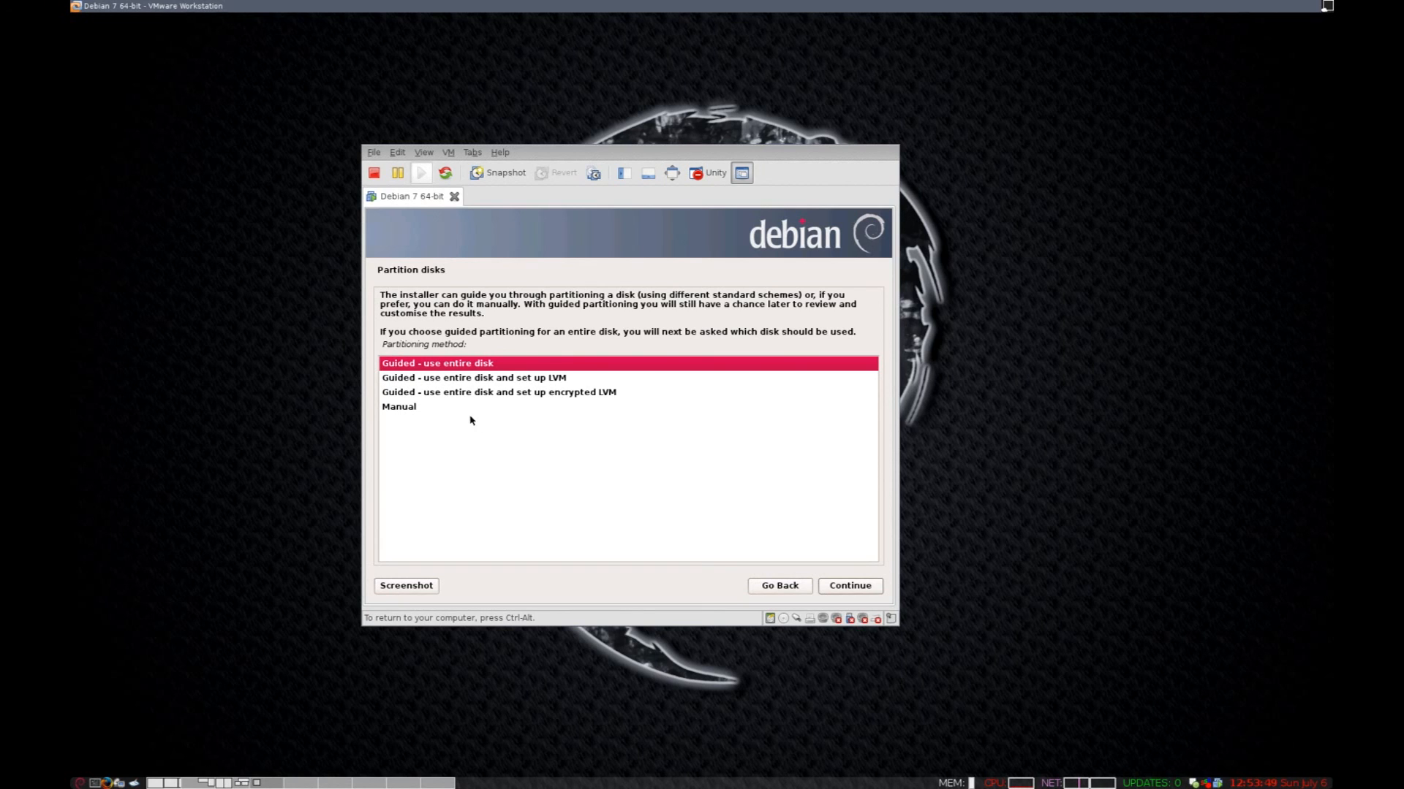
{"action": "left_click", "coordinate": [875, 593]}
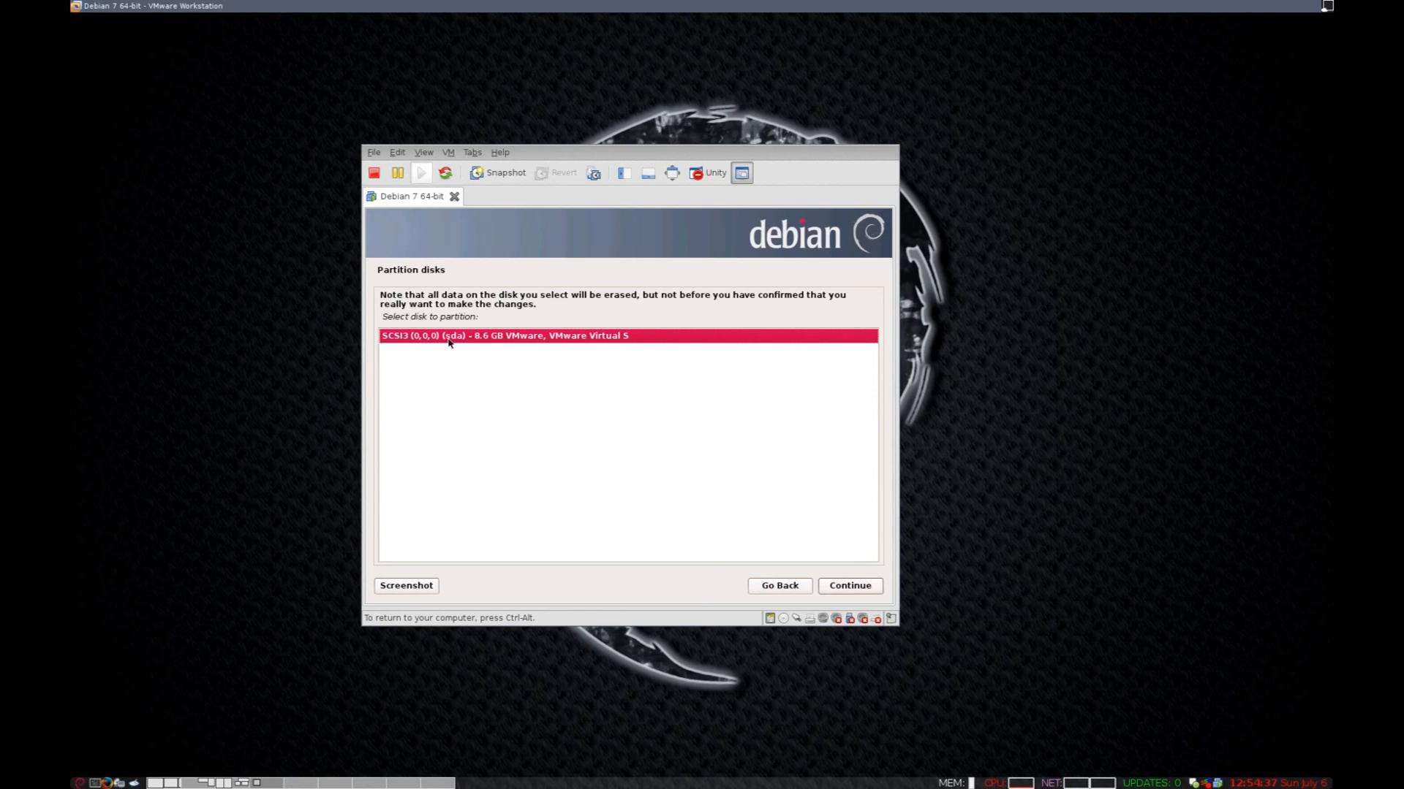
{"action": "left_click", "coordinate": [770, 586]}
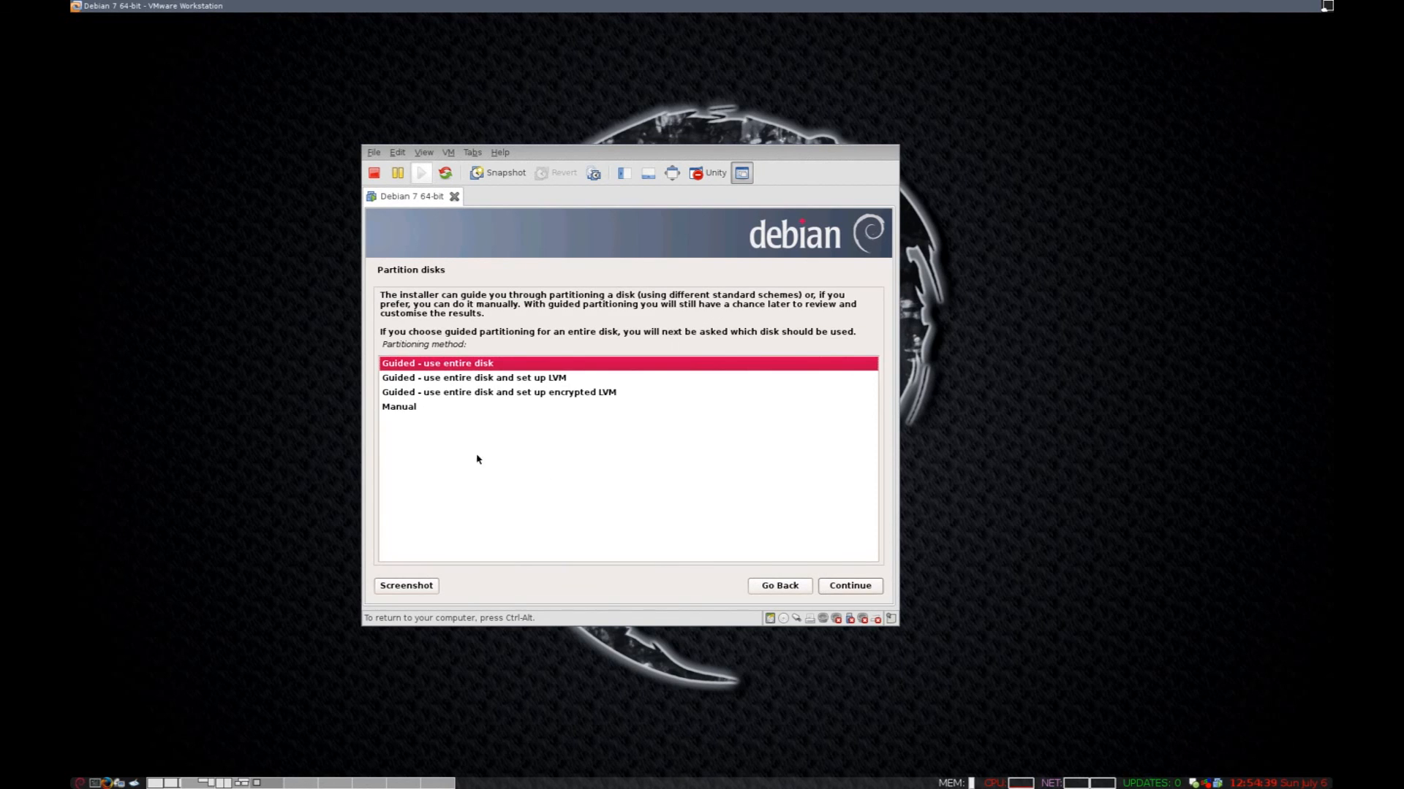
{"action": "left_click", "coordinate": [401, 412]}
{"action": "left_click", "coordinate": [858, 587]}
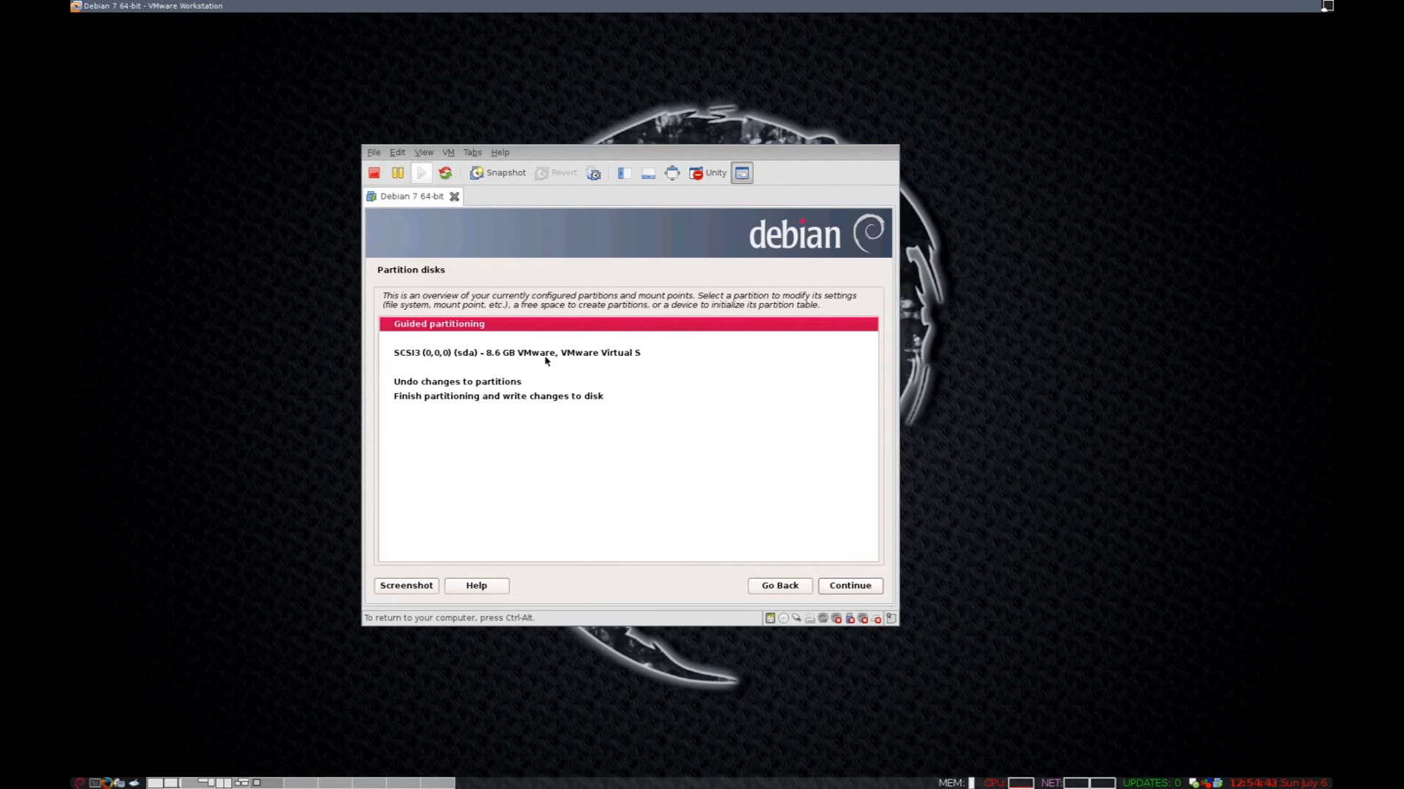
Create a new empty partition table on the 8.6 GB SCSI3 disk and open its free space.
{"action": "left_click", "coordinate": [531, 354]}
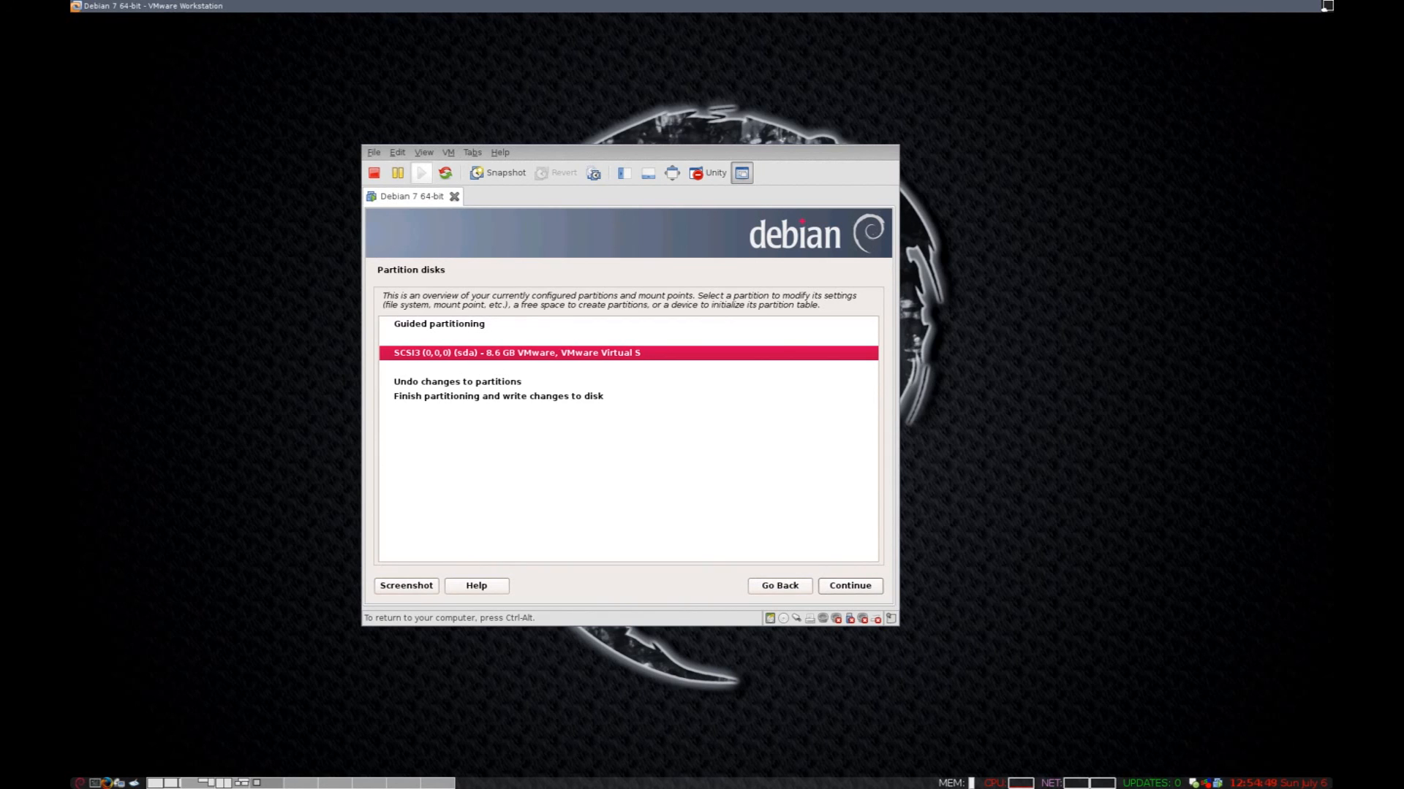
{"action": "left_click", "coordinate": [849, 585]}
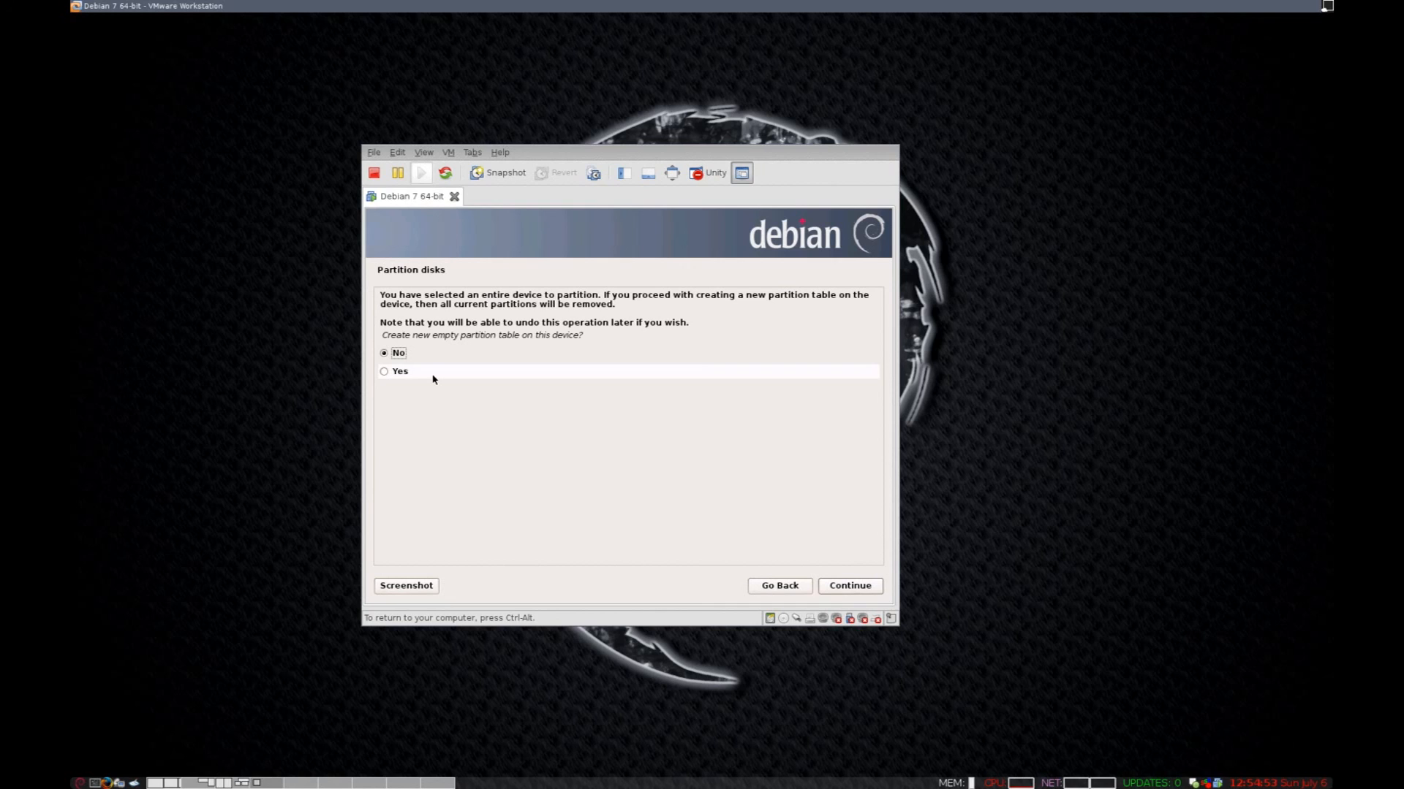
{"action": "left_click", "coordinate": [435, 380]}
{"action": "left_click", "coordinate": [827, 587]}
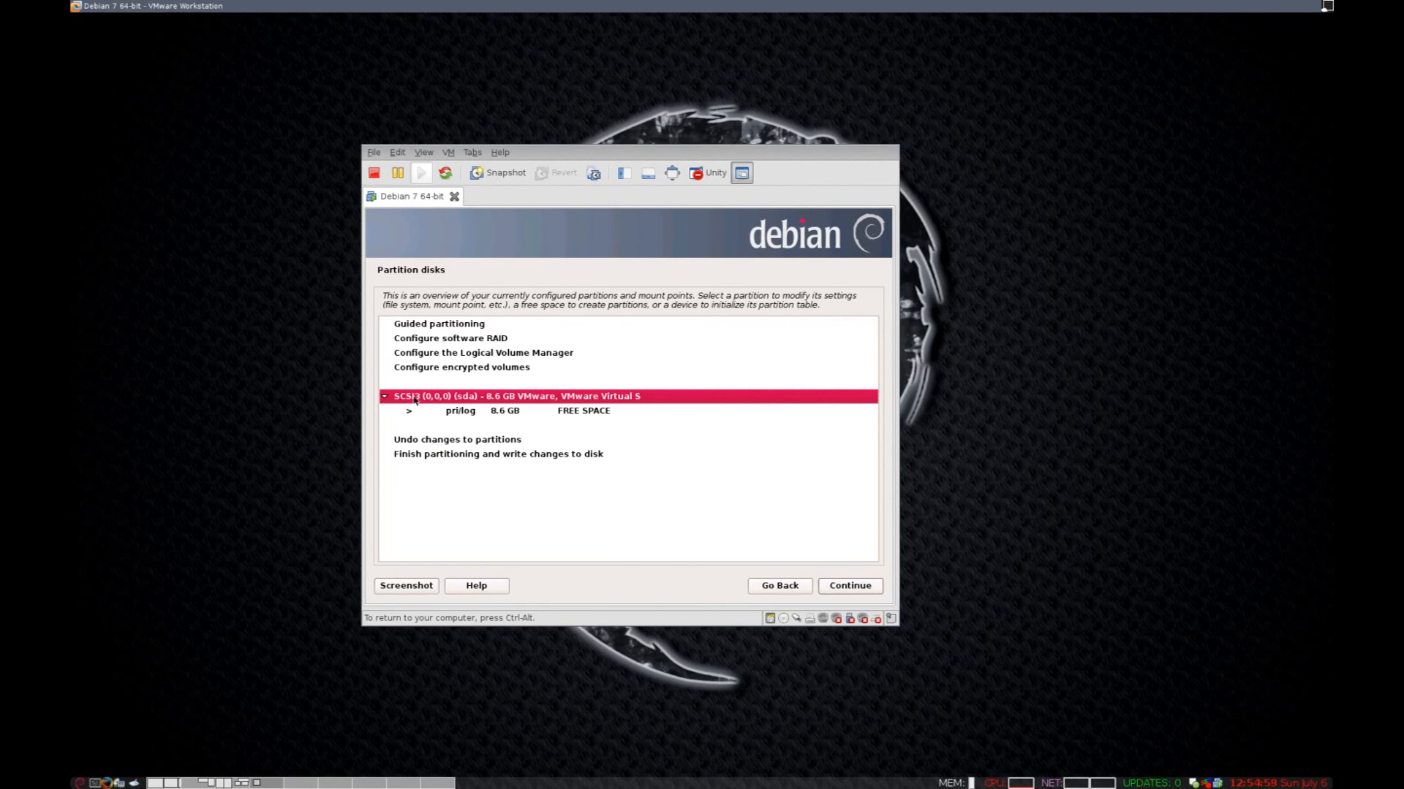
{"action": "left_click", "coordinate": [540, 411]}
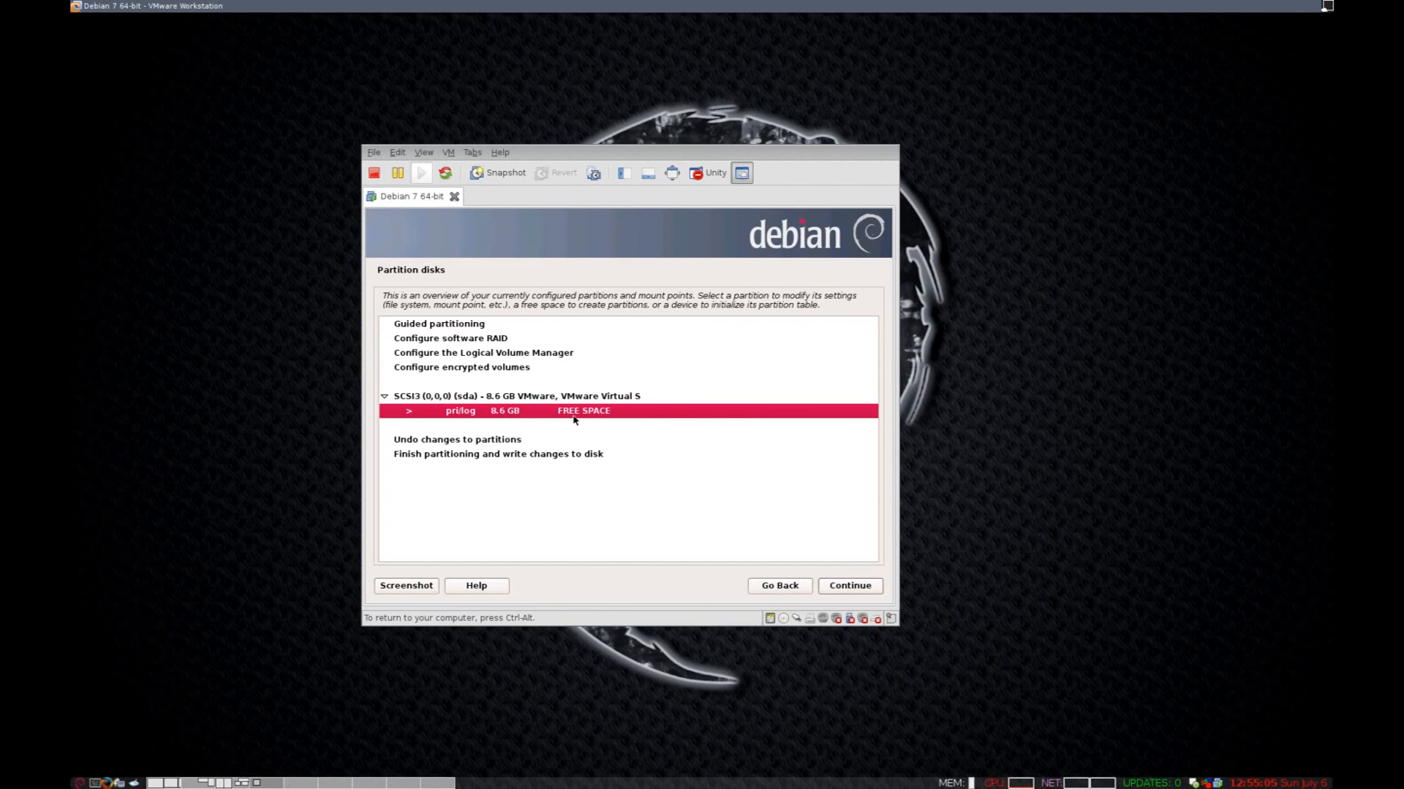
{"action": "double_click", "coordinate": [574, 418]}
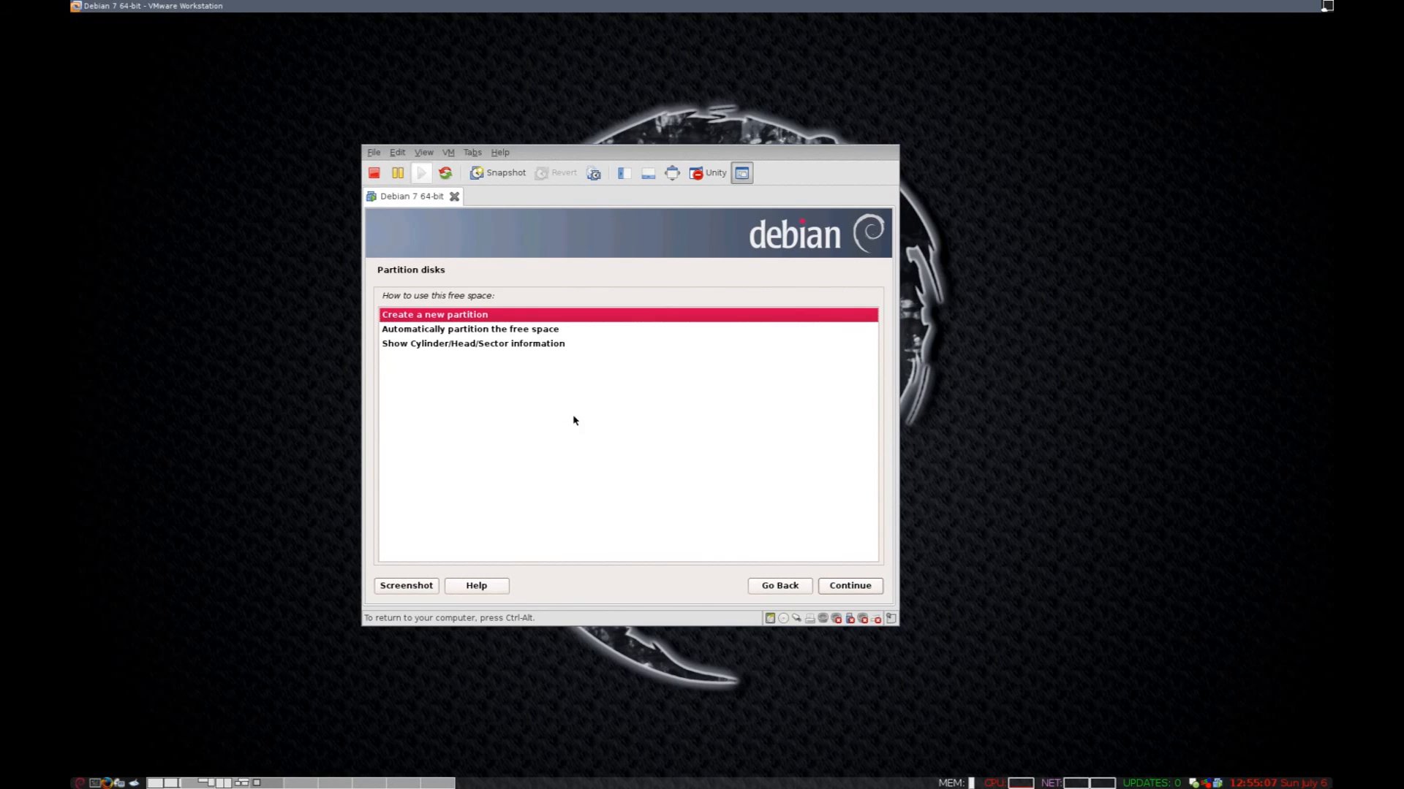
Create an 8.1 GB primary partition at the default location, reducing the 8.6 GB size.
{"action": "double_click", "coordinate": [431, 321]}
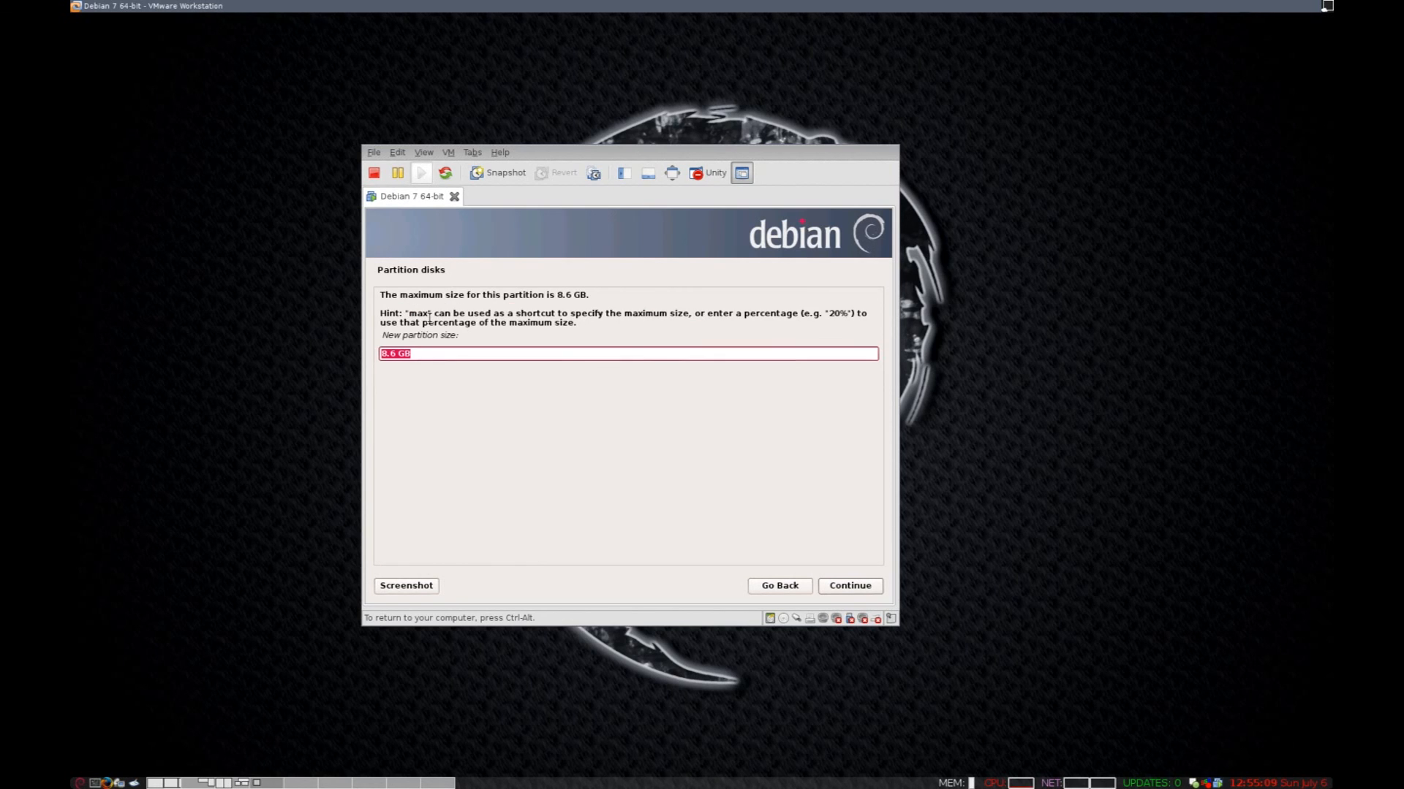
{"action": "key", "text": "End"}
{"action": "key", "text": "BackSpace"}
{"action": "key", "text": "BackSpace"}
{"action": "type", "text": "1"}
{"action": "left_click", "coordinate": [855, 589]}
{"action": "left_click", "coordinate": [855, 587]}
{"action": "left_click", "coordinate": [850, 585]}
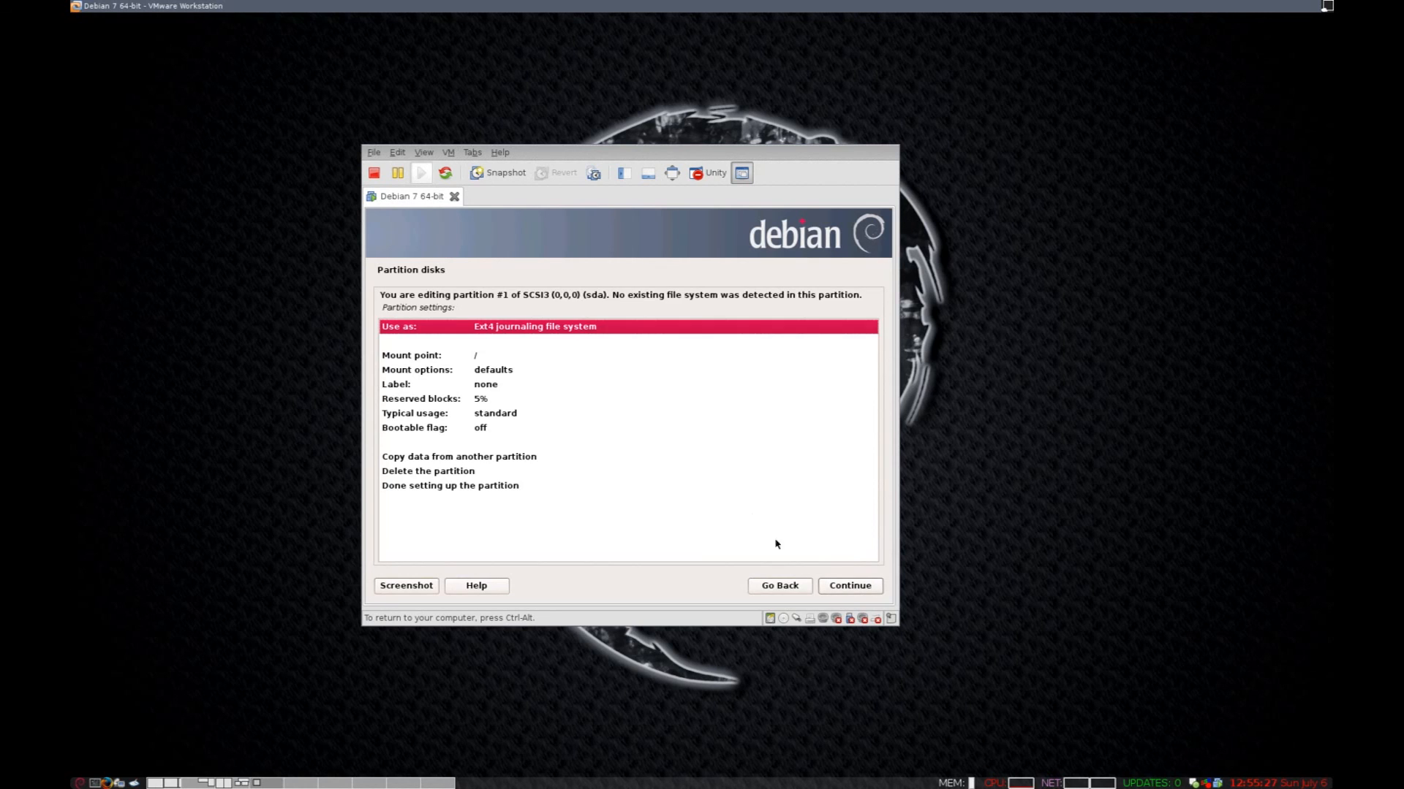
Turn on the noatime mount option for partition #1.
{"action": "left_click", "coordinate": [498, 355]}
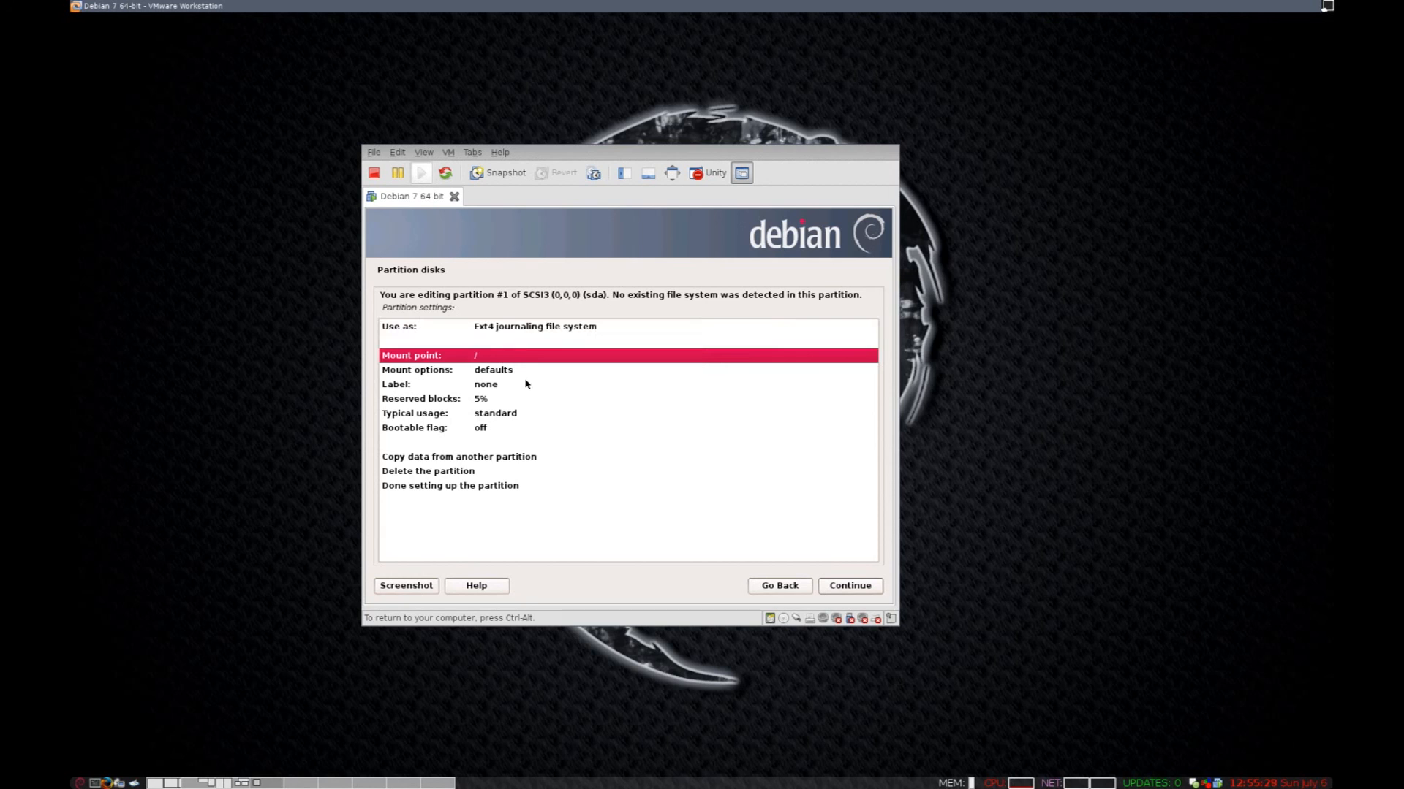
{"action": "left_click", "coordinate": [514, 384]}
{"action": "double_click", "coordinate": [515, 370]}
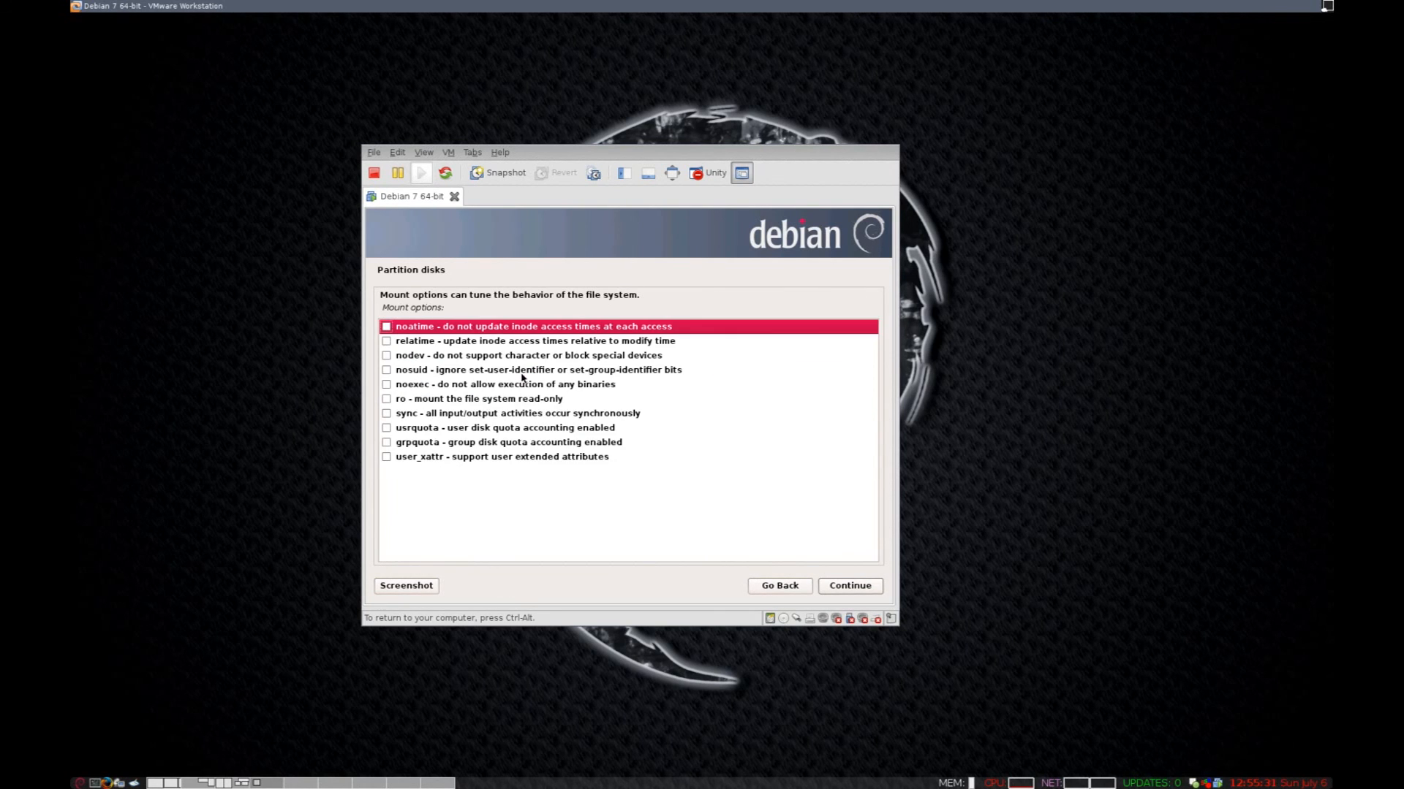
{"action": "left_click", "coordinate": [386, 328]}
{"action": "left_click", "coordinate": [853, 590]}
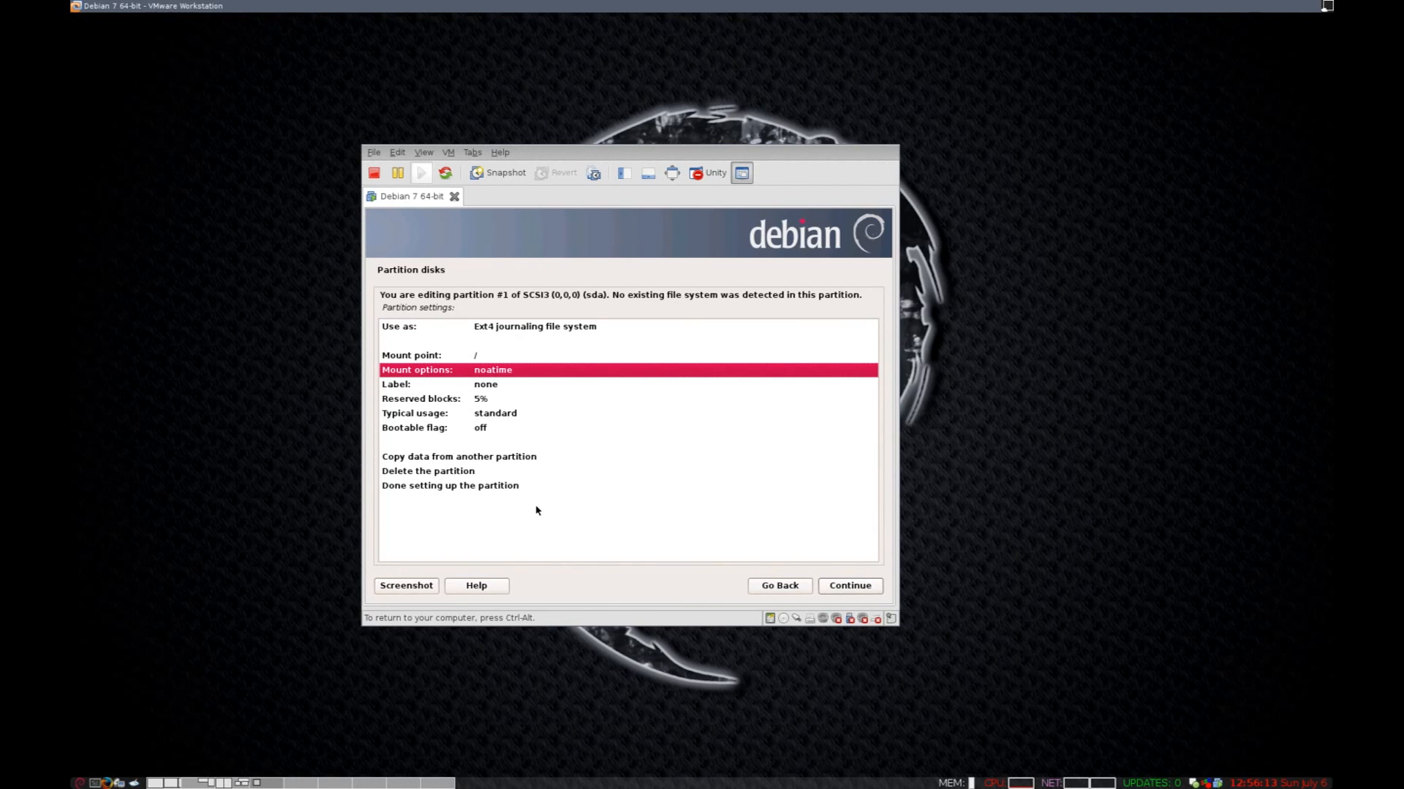
Label the partition's file system 'Root'.
{"action": "double_click", "coordinate": [479, 388]}
{"action": "type", "text": "Root"}
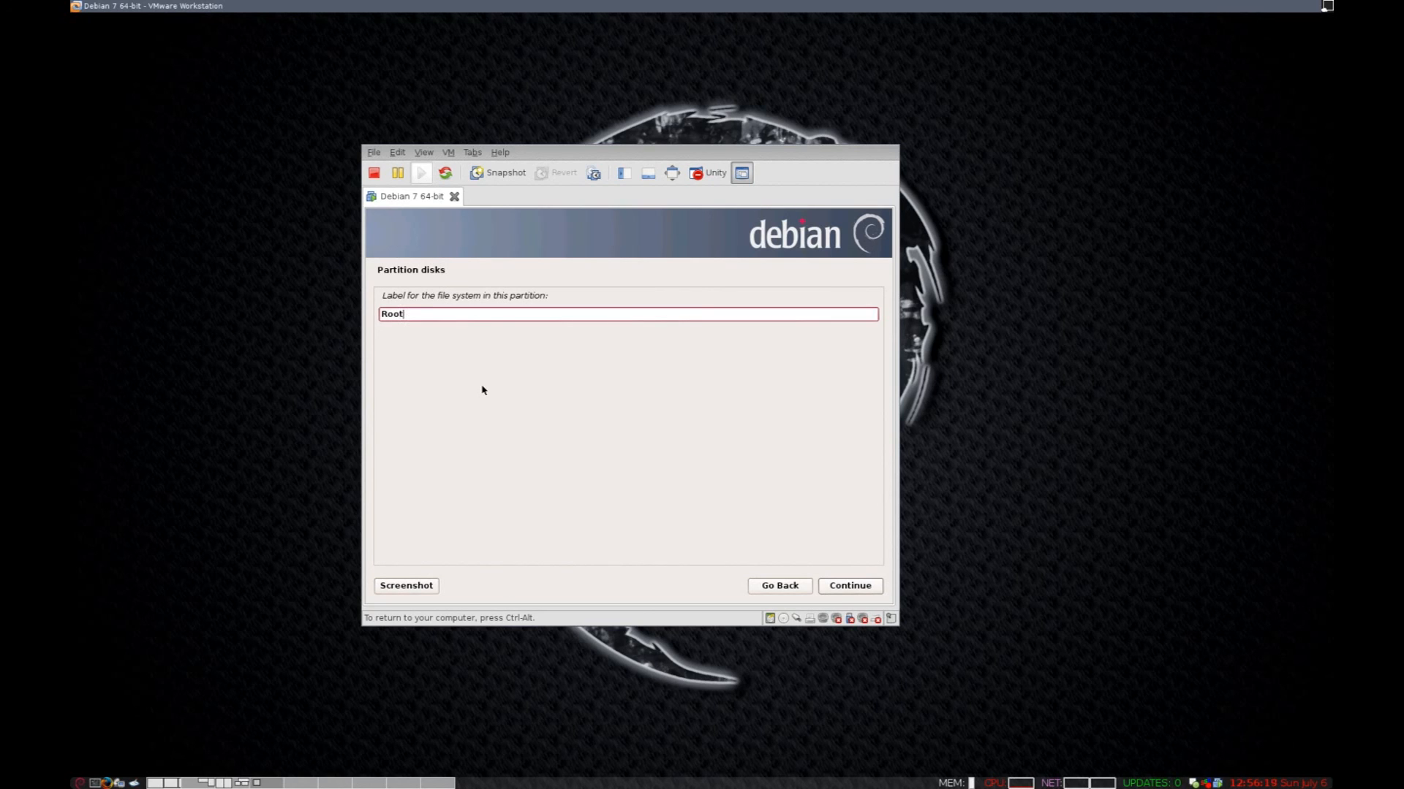
{"action": "left_click", "coordinate": [857, 588]}
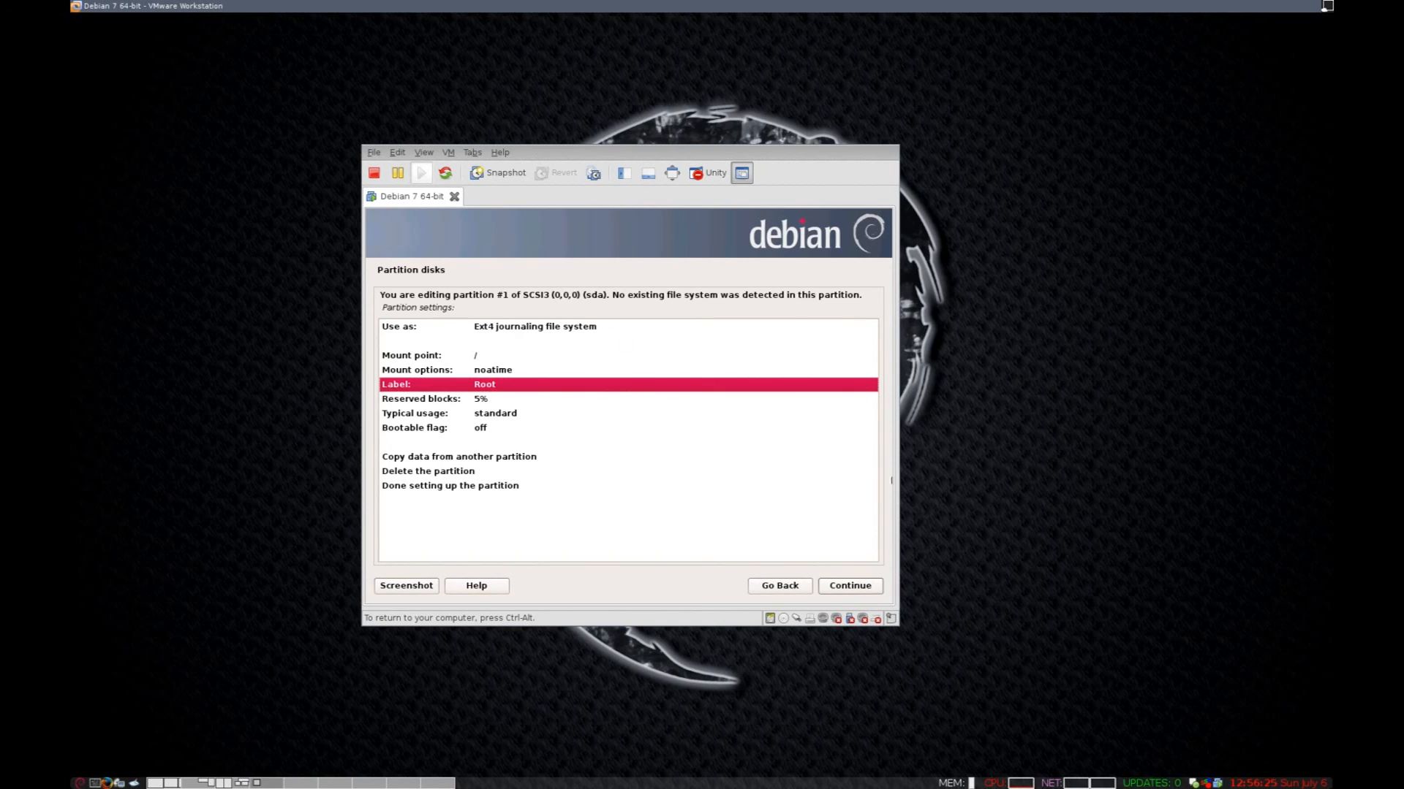
{"action": "left_click", "coordinate": [421, 358]}
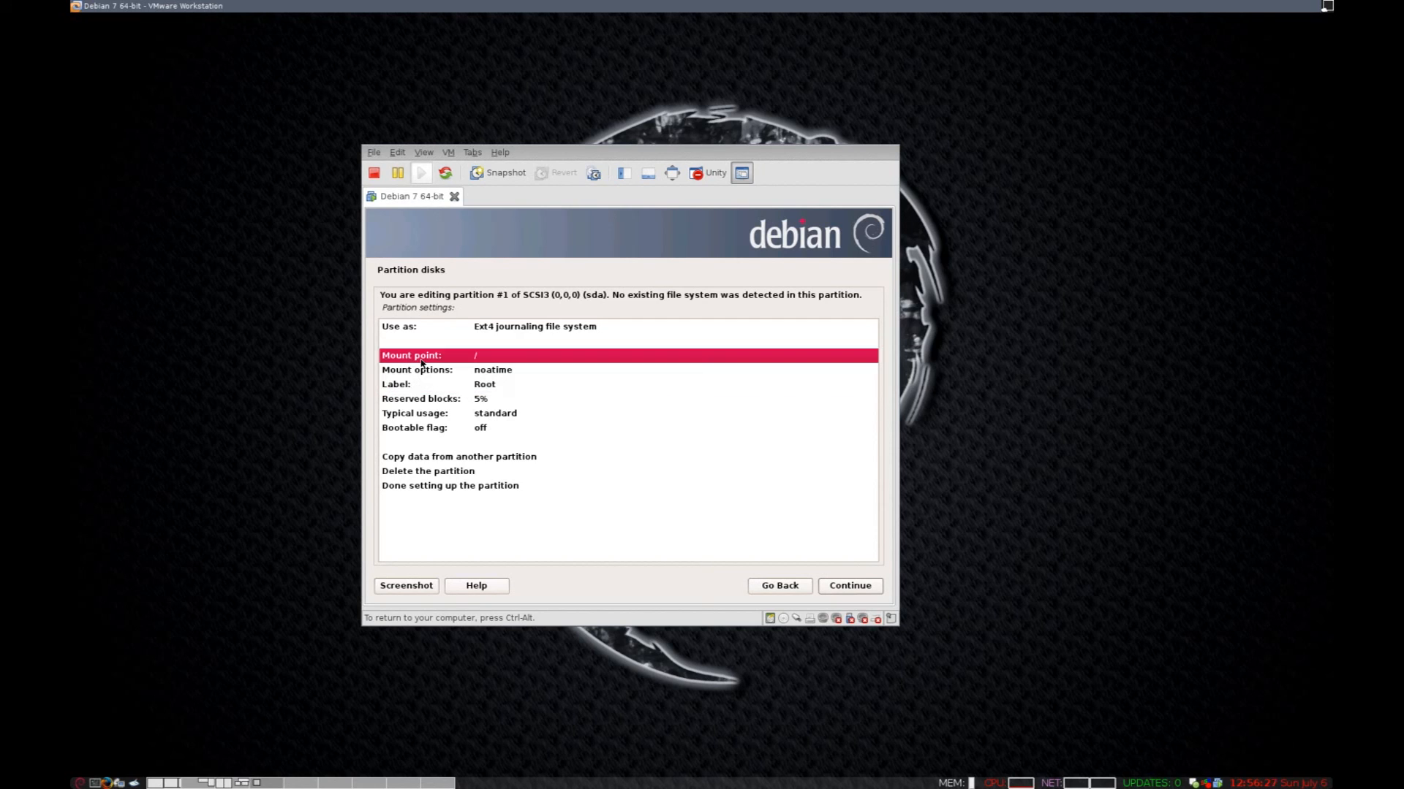
{"action": "double_click", "coordinate": [479, 359]}
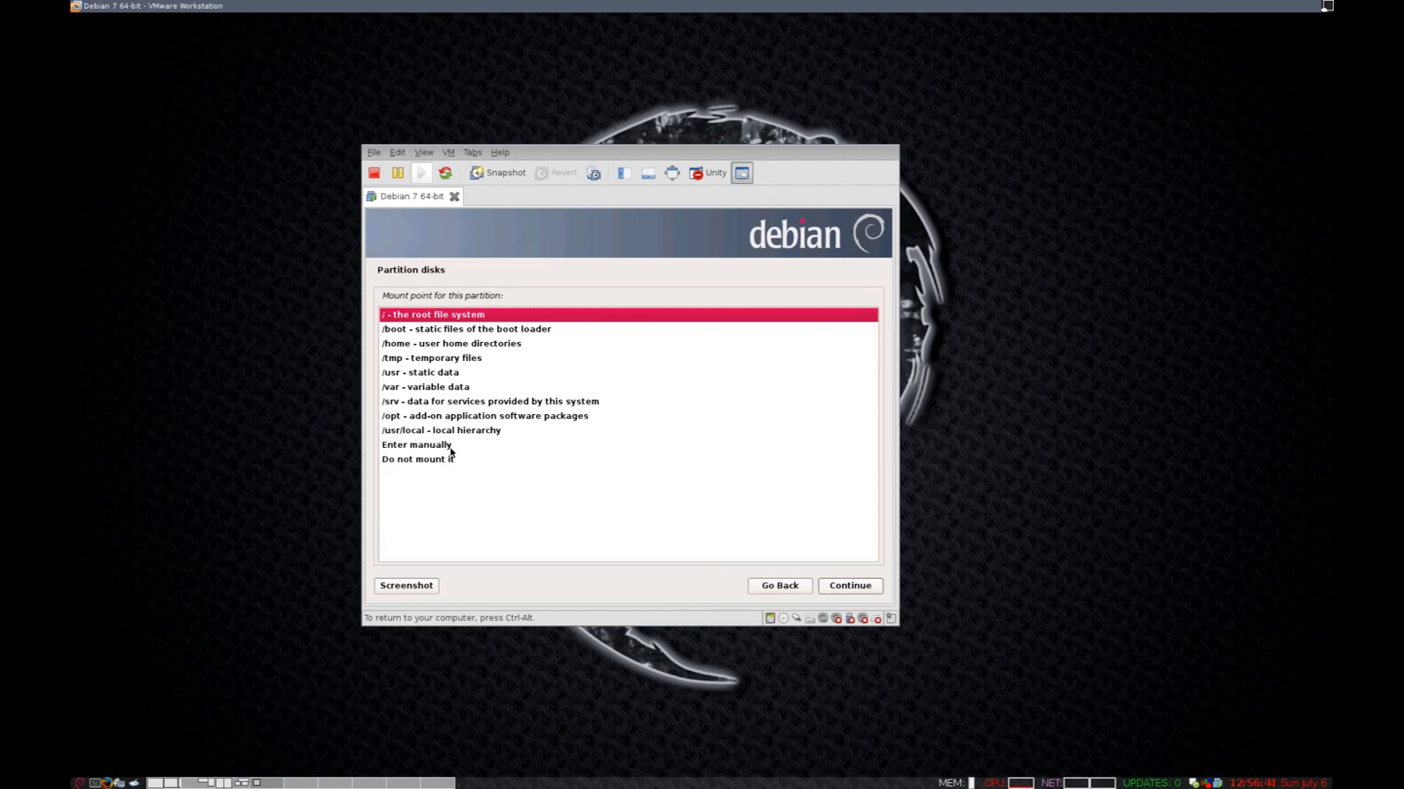
{"action": "left_click", "coordinate": [852, 588]}
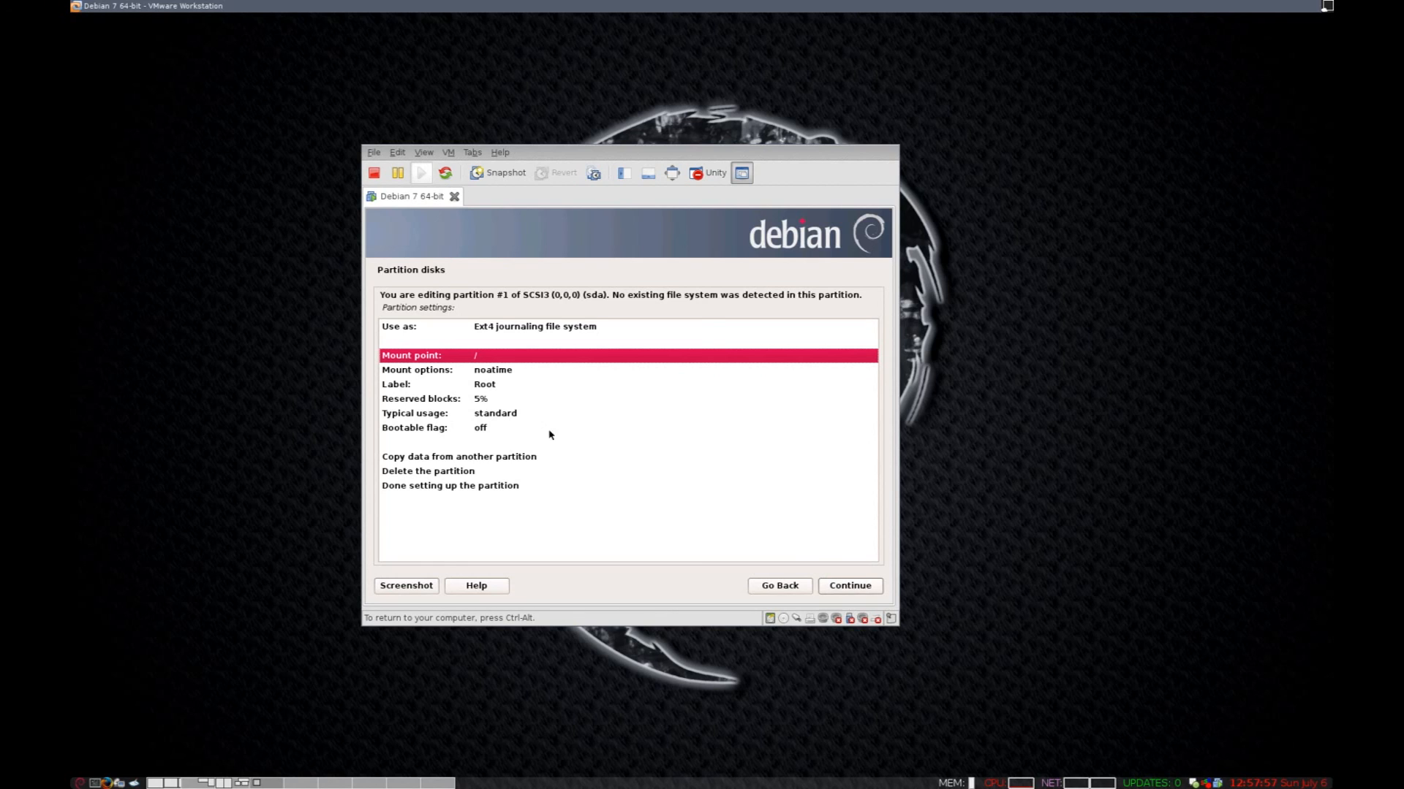
Keep partition #1 as Ext4 at / and mark its setup done.
{"action": "left_click", "coordinate": [480, 430]}
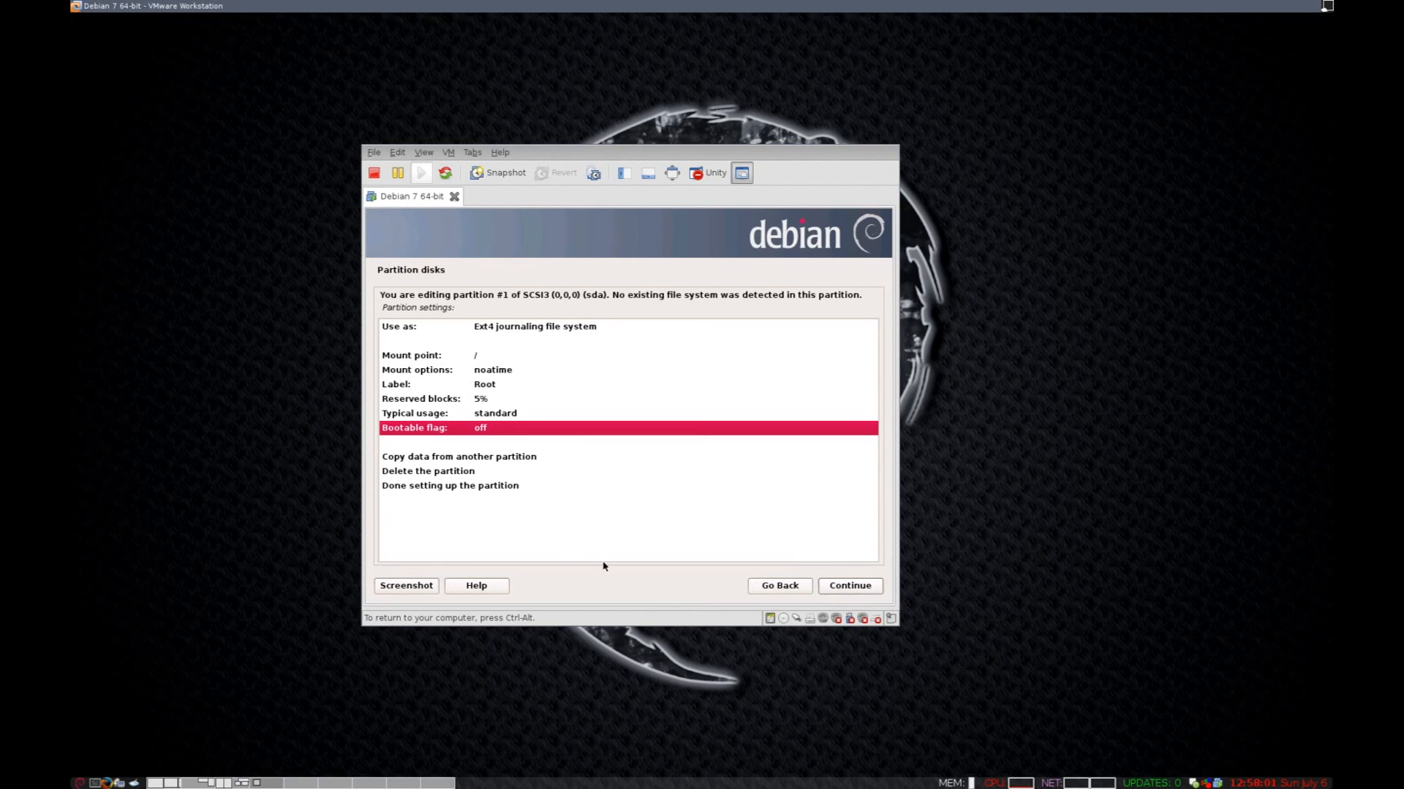
{"action": "left_click", "coordinate": [457, 475]}
{"action": "left_click", "coordinate": [473, 487]}
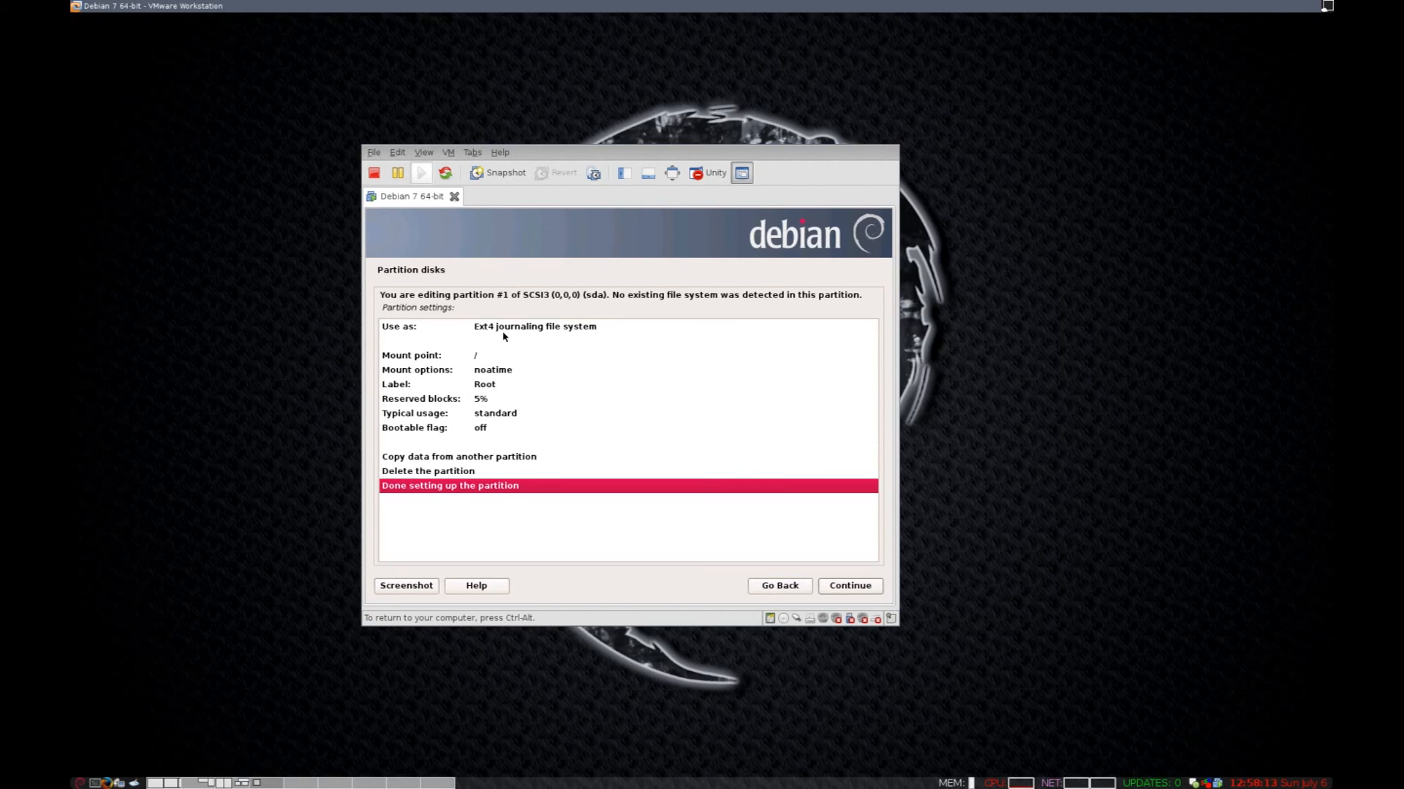
{"action": "double_click", "coordinate": [534, 327]}
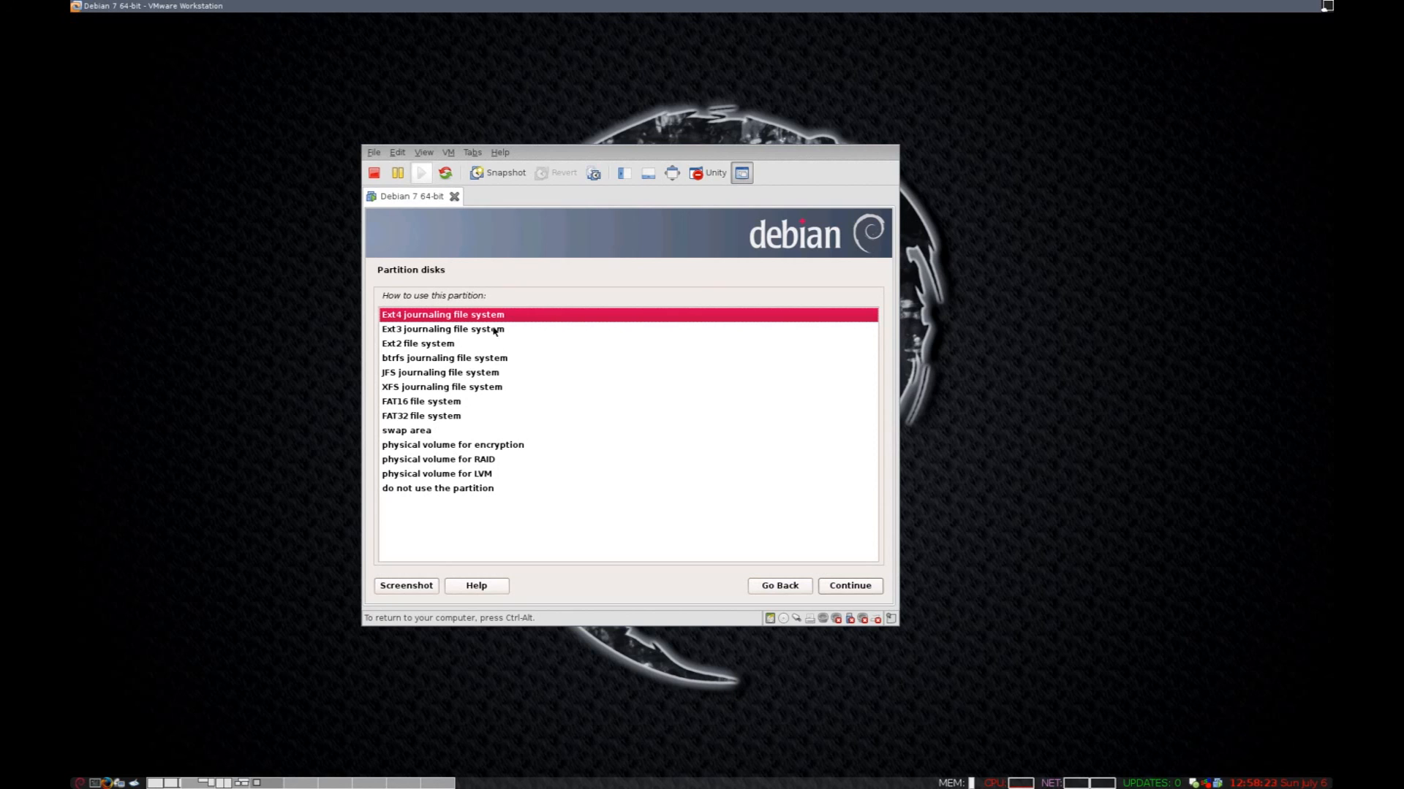
{"action": "left_click", "coordinate": [865, 589]}
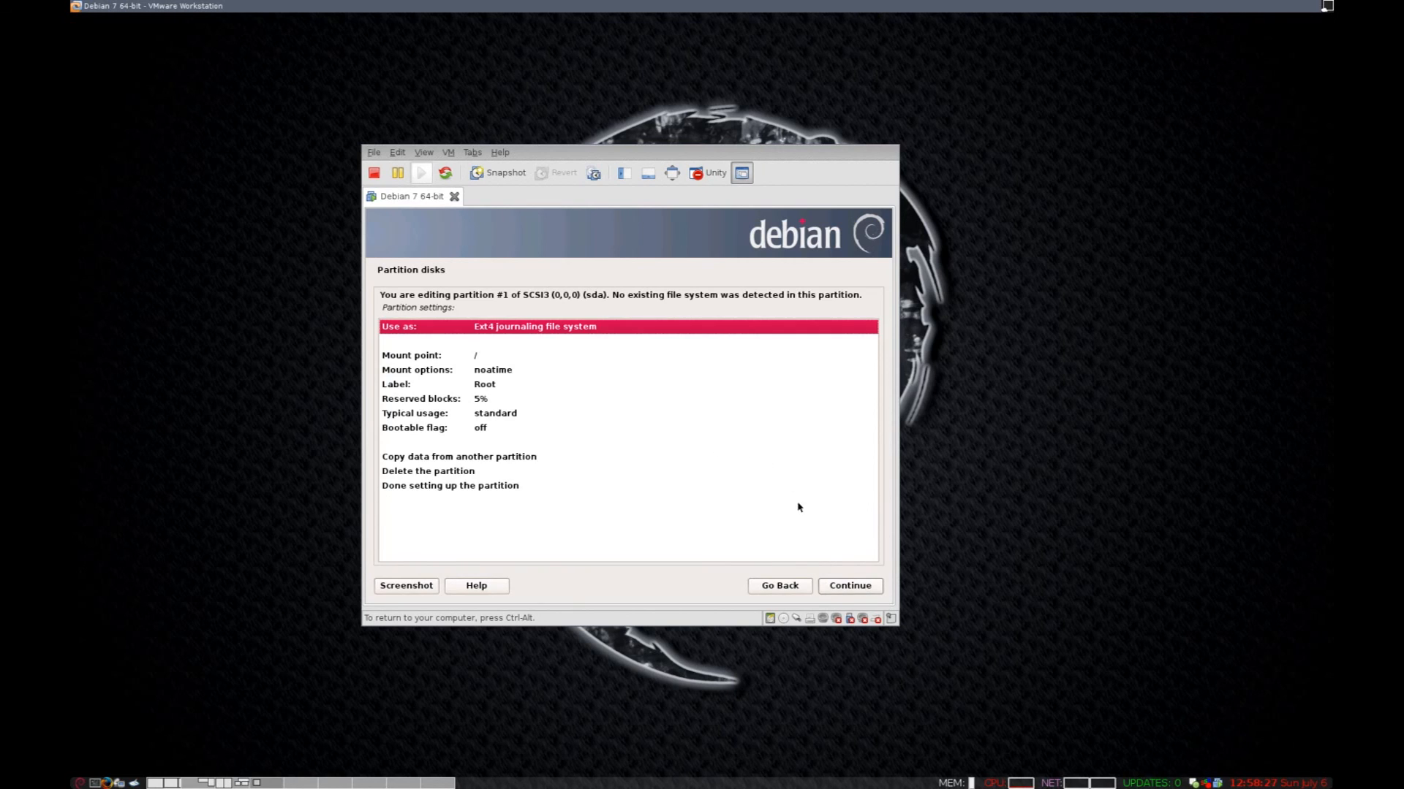
{"action": "left_click", "coordinate": [849, 587]}
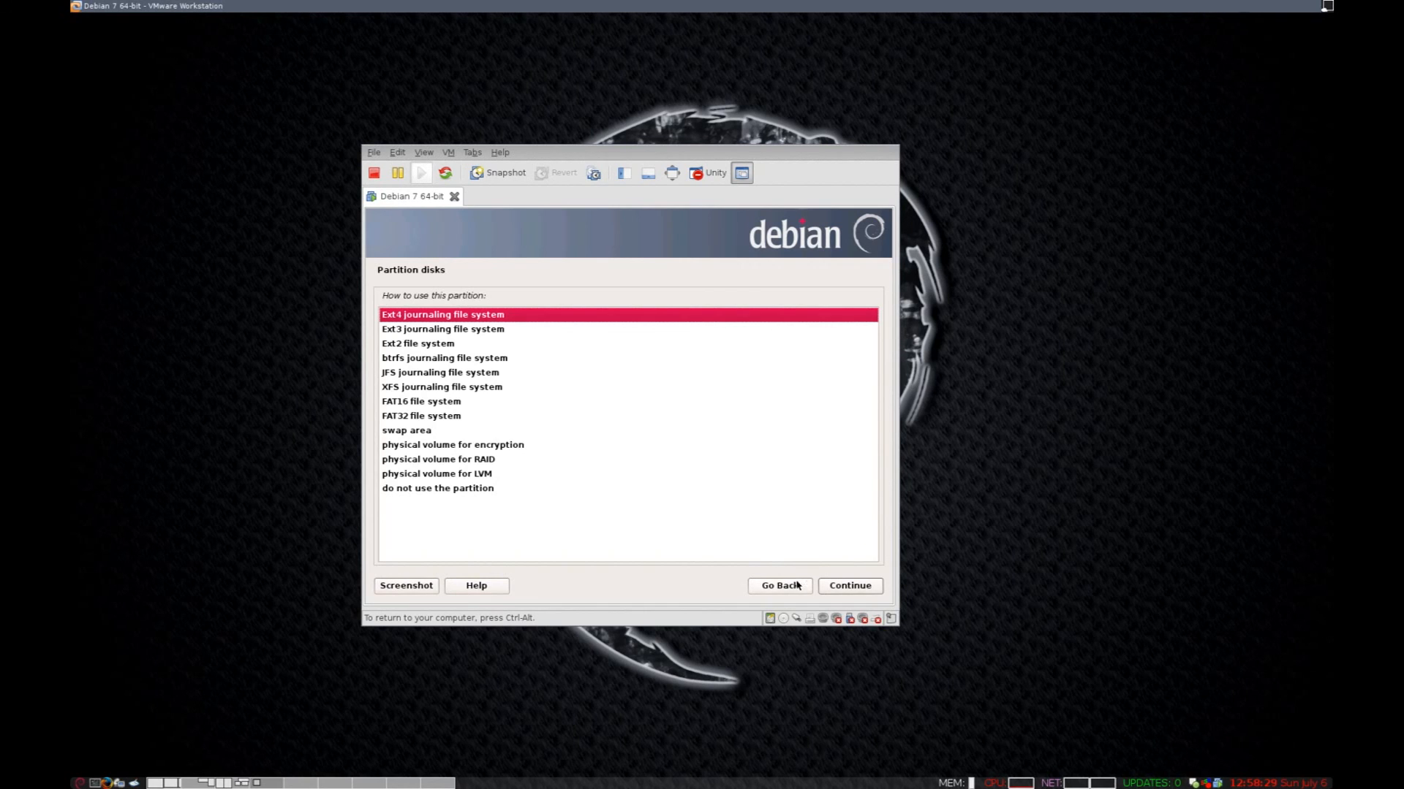
{"action": "left_click", "coordinate": [796, 584]}
{"action": "left_click", "coordinate": [472, 487]}
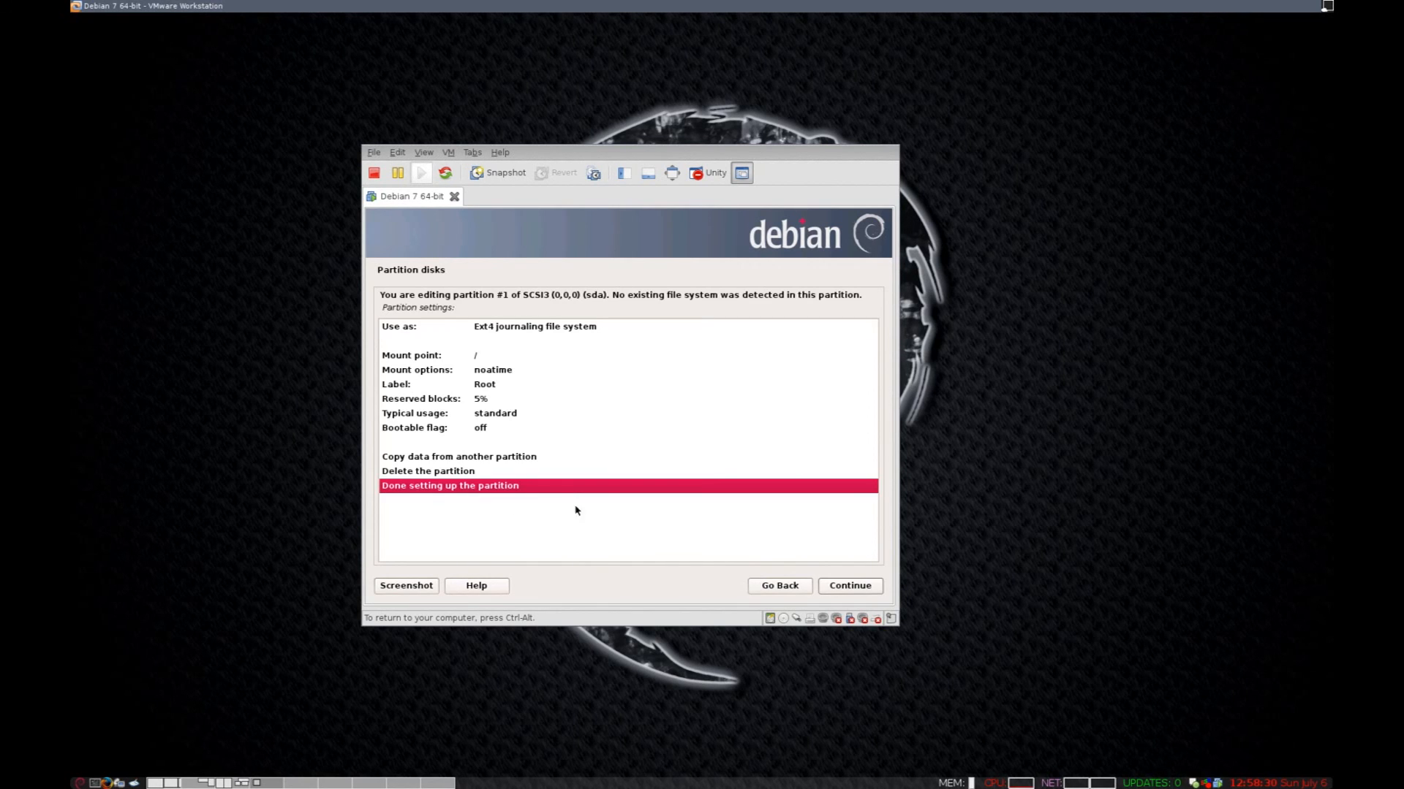
{"action": "left_click", "coordinate": [845, 592]}
Create a 489.7 MB logical partition in the remaining free space and use it as swap.
{"action": "left_click", "coordinate": [577, 430]}
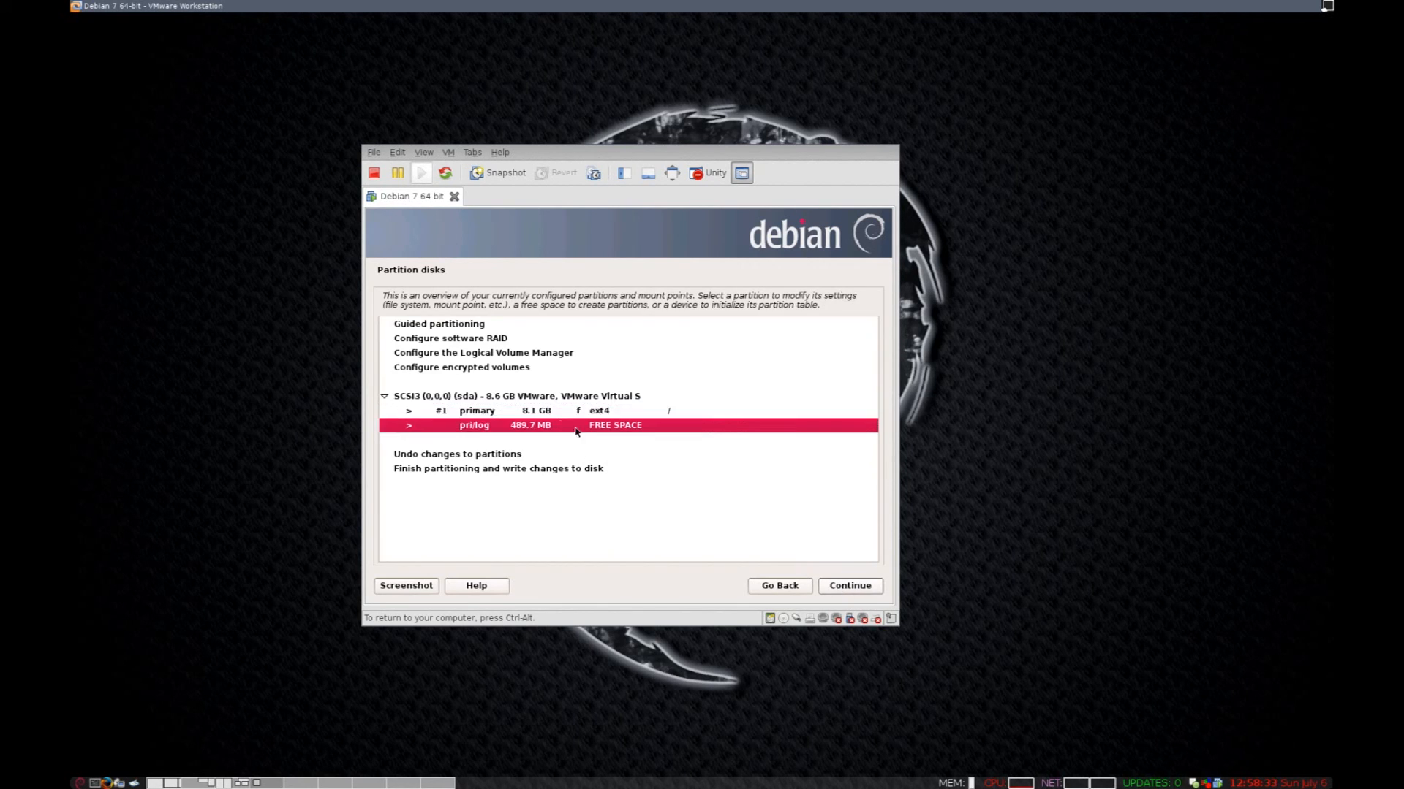
{"action": "left_click", "coordinate": [855, 592]}
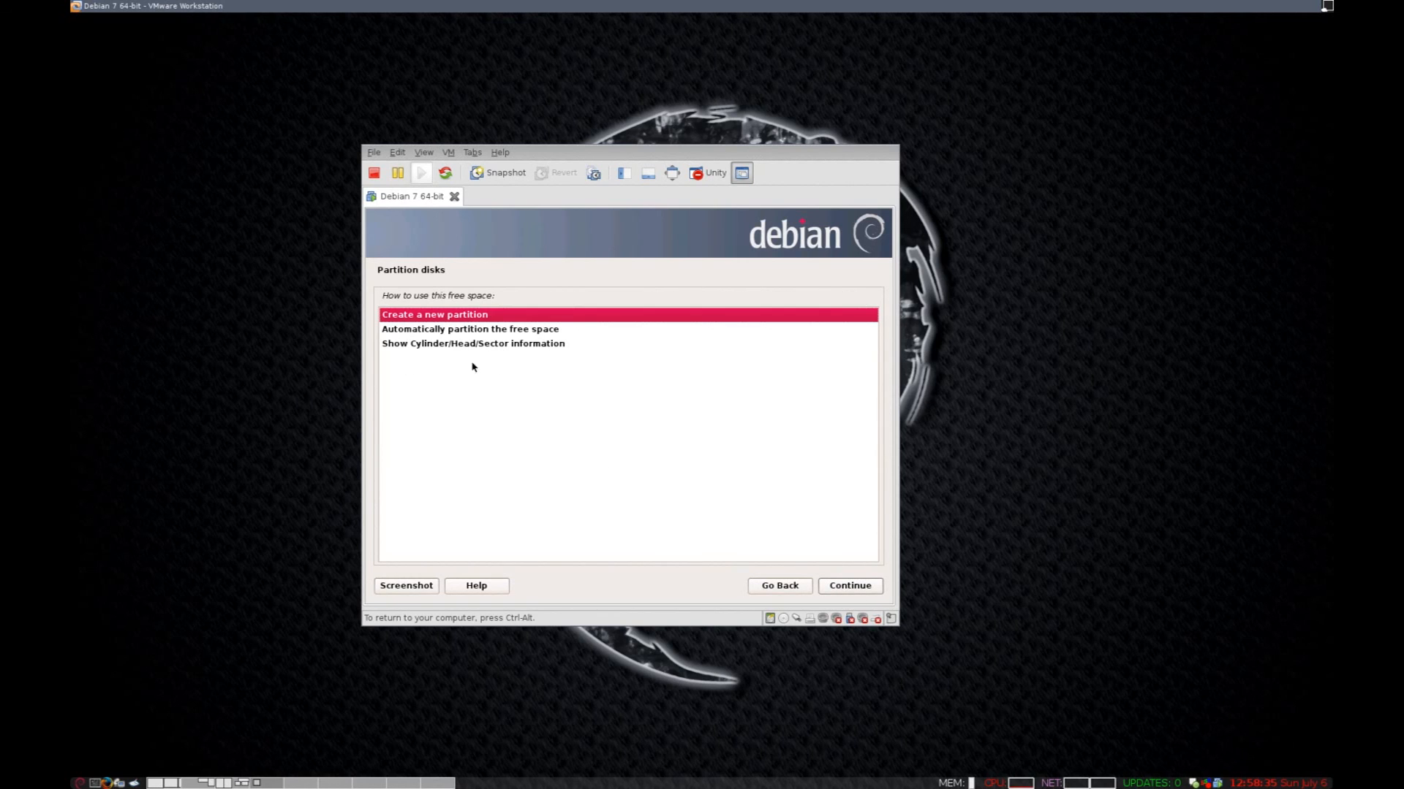
{"action": "left_click", "coordinate": [846, 588]}
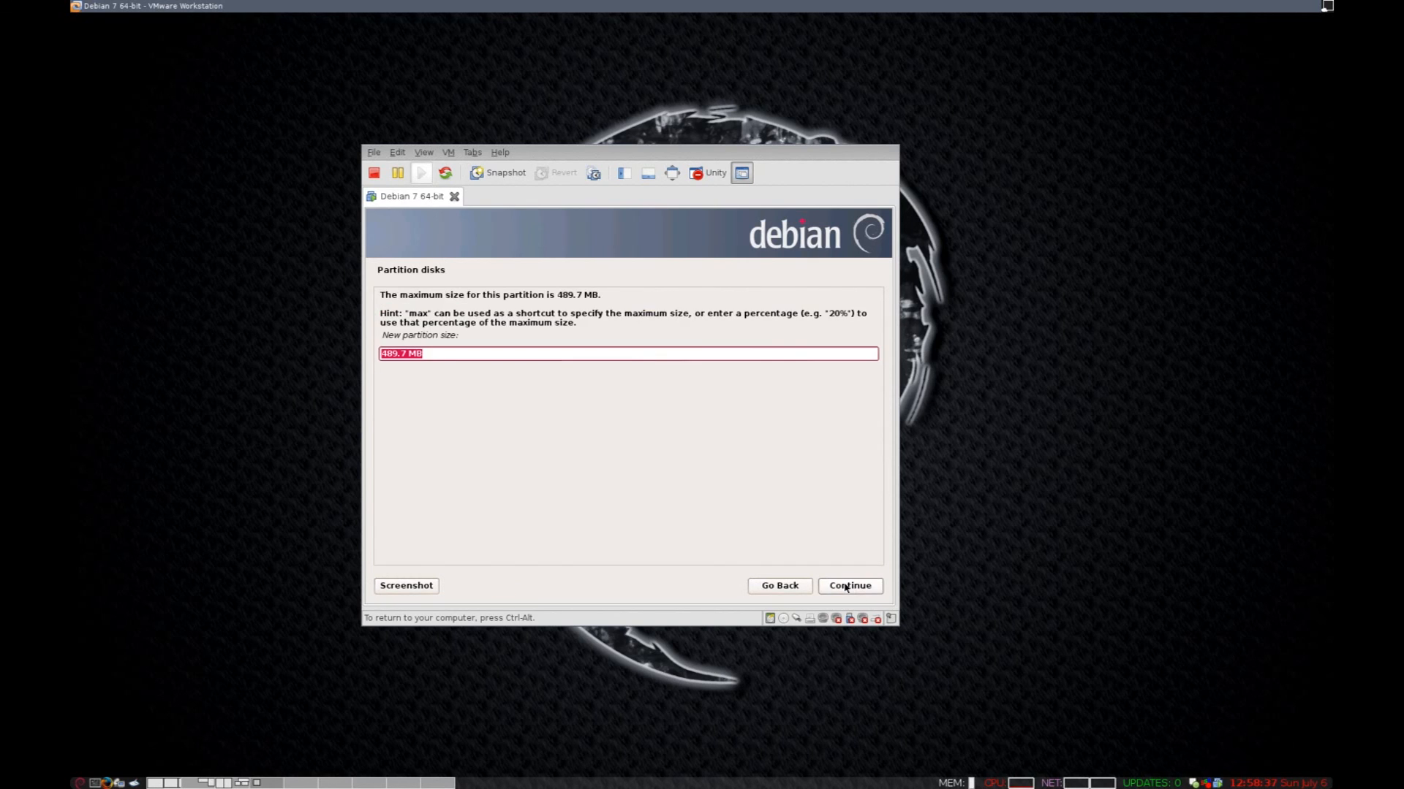
{"action": "left_click", "coordinate": [845, 588]}
{"action": "left_click", "coordinate": [850, 587]}
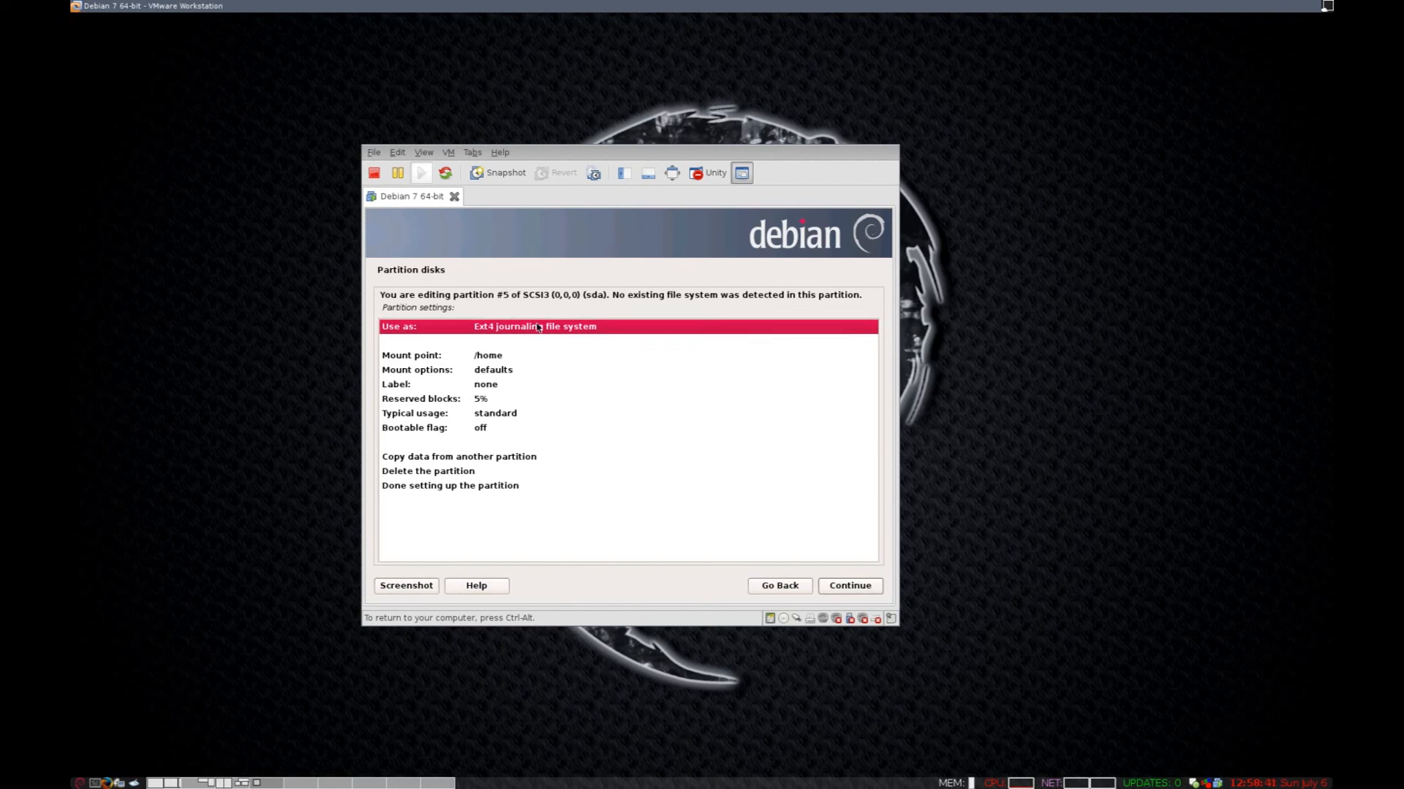
{"action": "double_click", "coordinate": [538, 327]}
{"action": "double_click", "coordinate": [448, 432]}
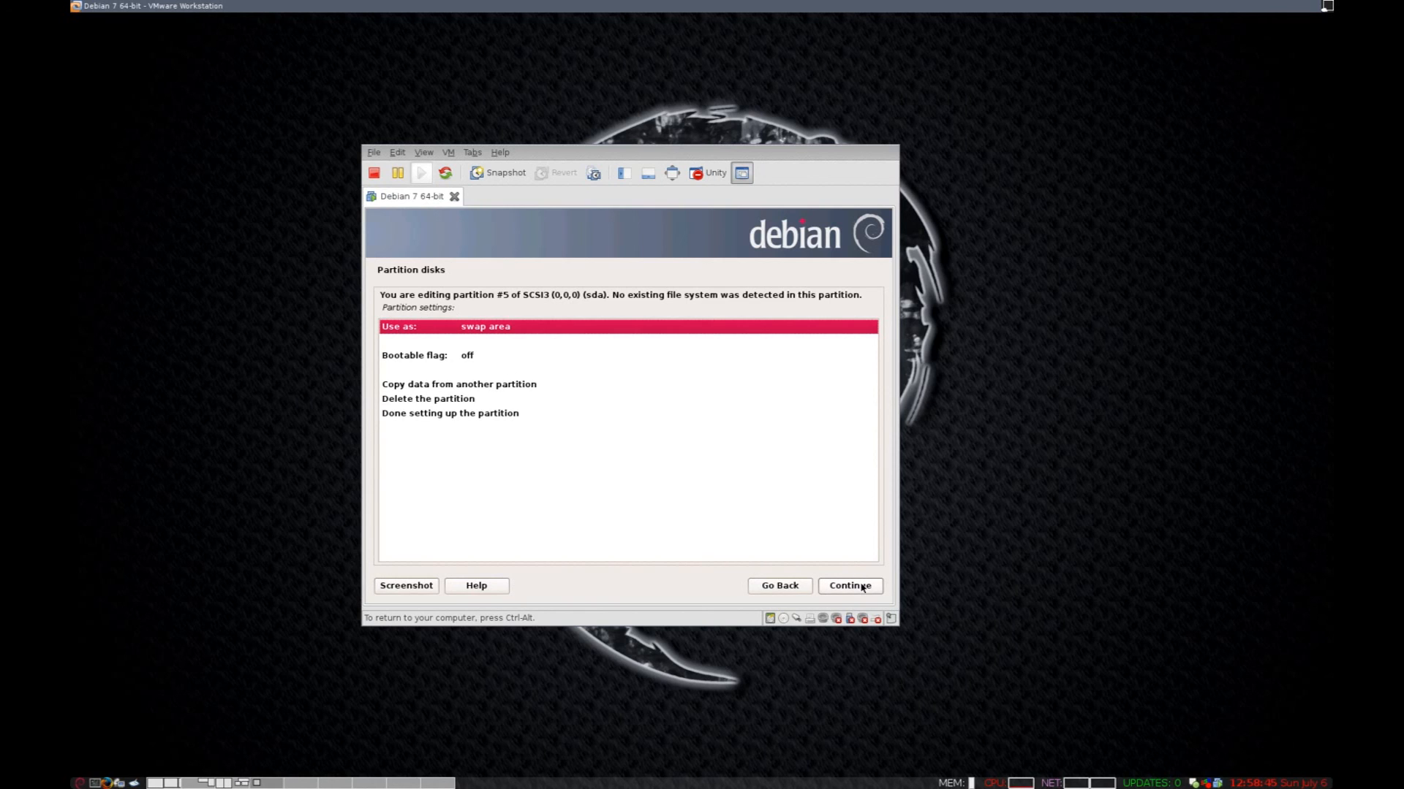
{"action": "left_click", "coordinate": [500, 415]}
{"action": "left_click", "coordinate": [870, 587]}
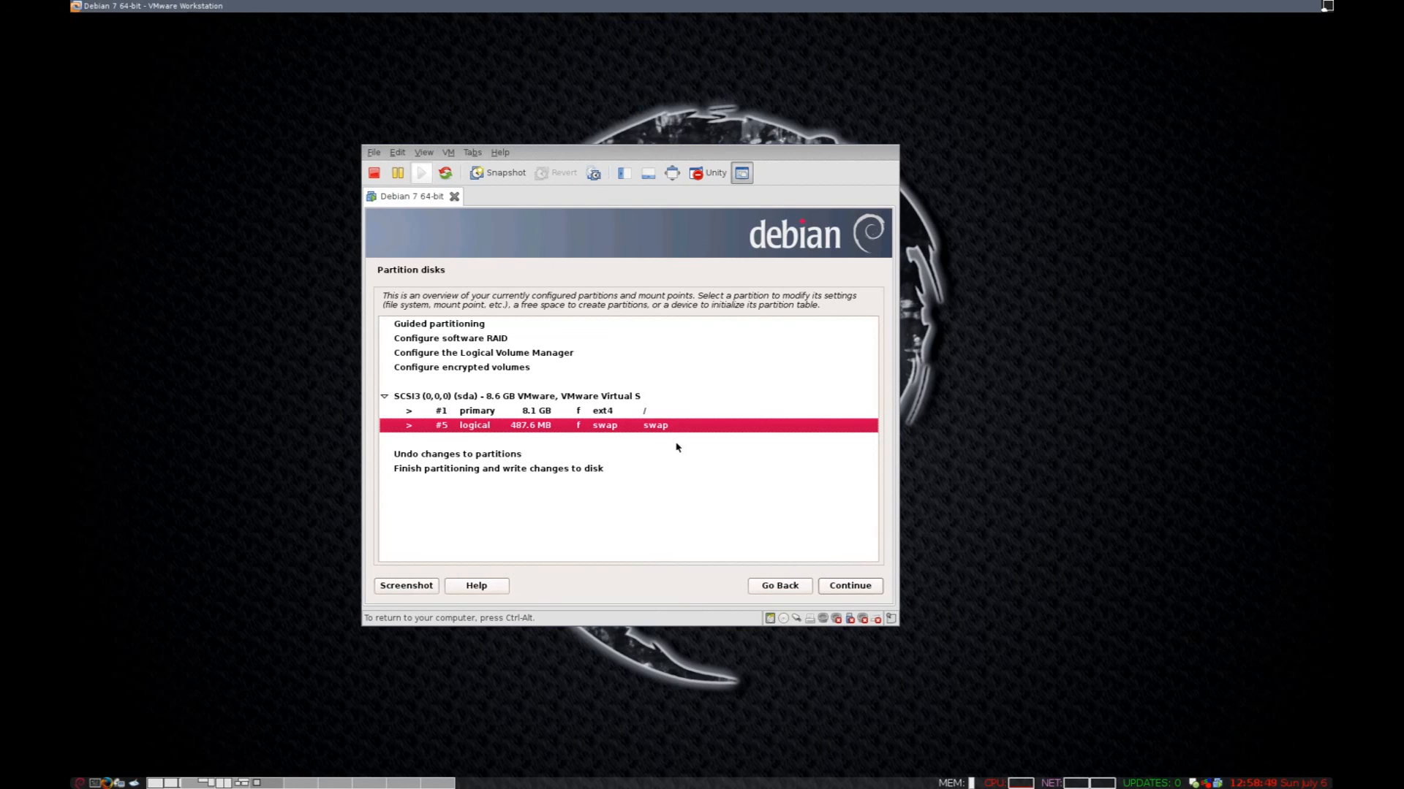
Finish partitioning and confirm writing the ext4 and swap partitions to disk.
{"action": "left_click", "coordinate": [531, 473]}
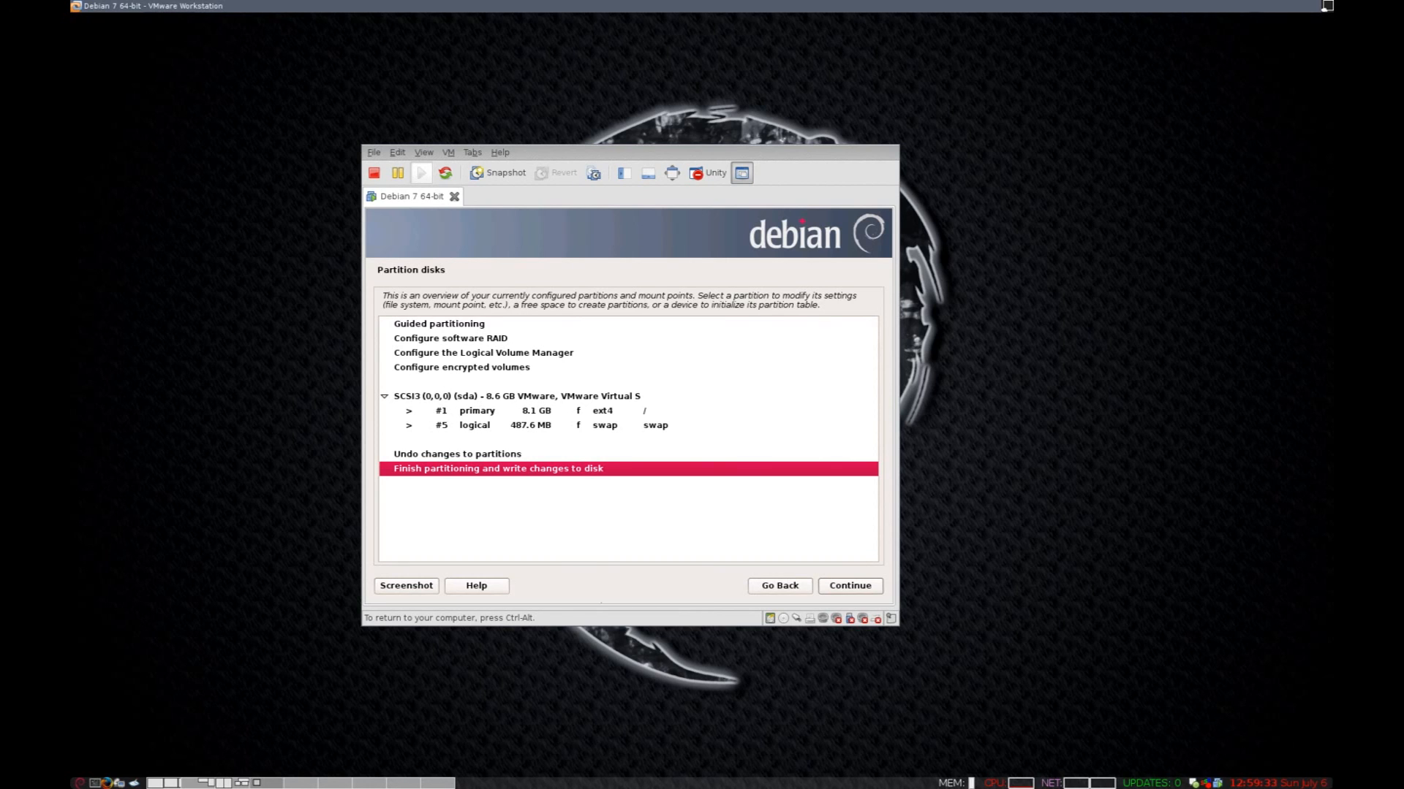
{"action": "left_click", "coordinate": [859, 590]}
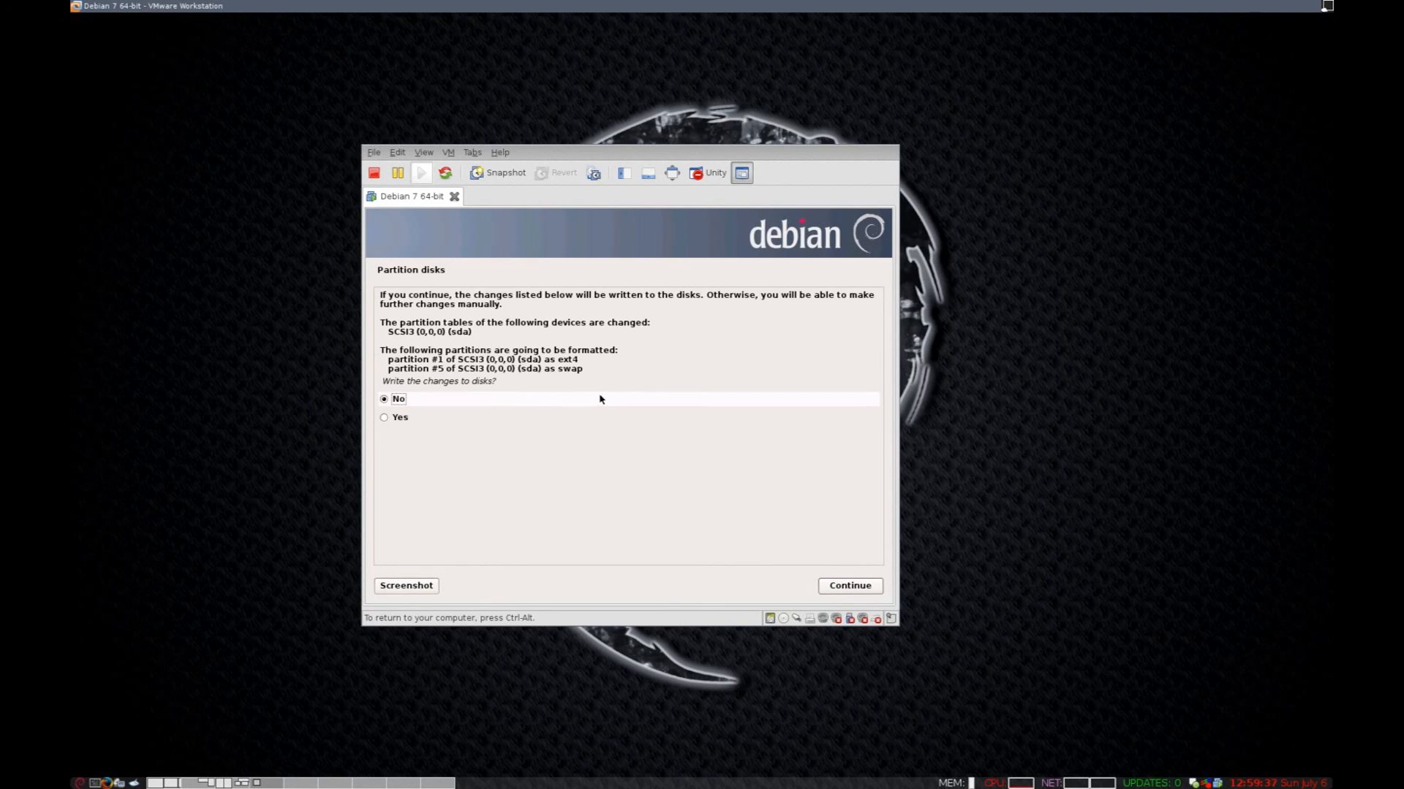
{"action": "left_click", "coordinate": [384, 424]}
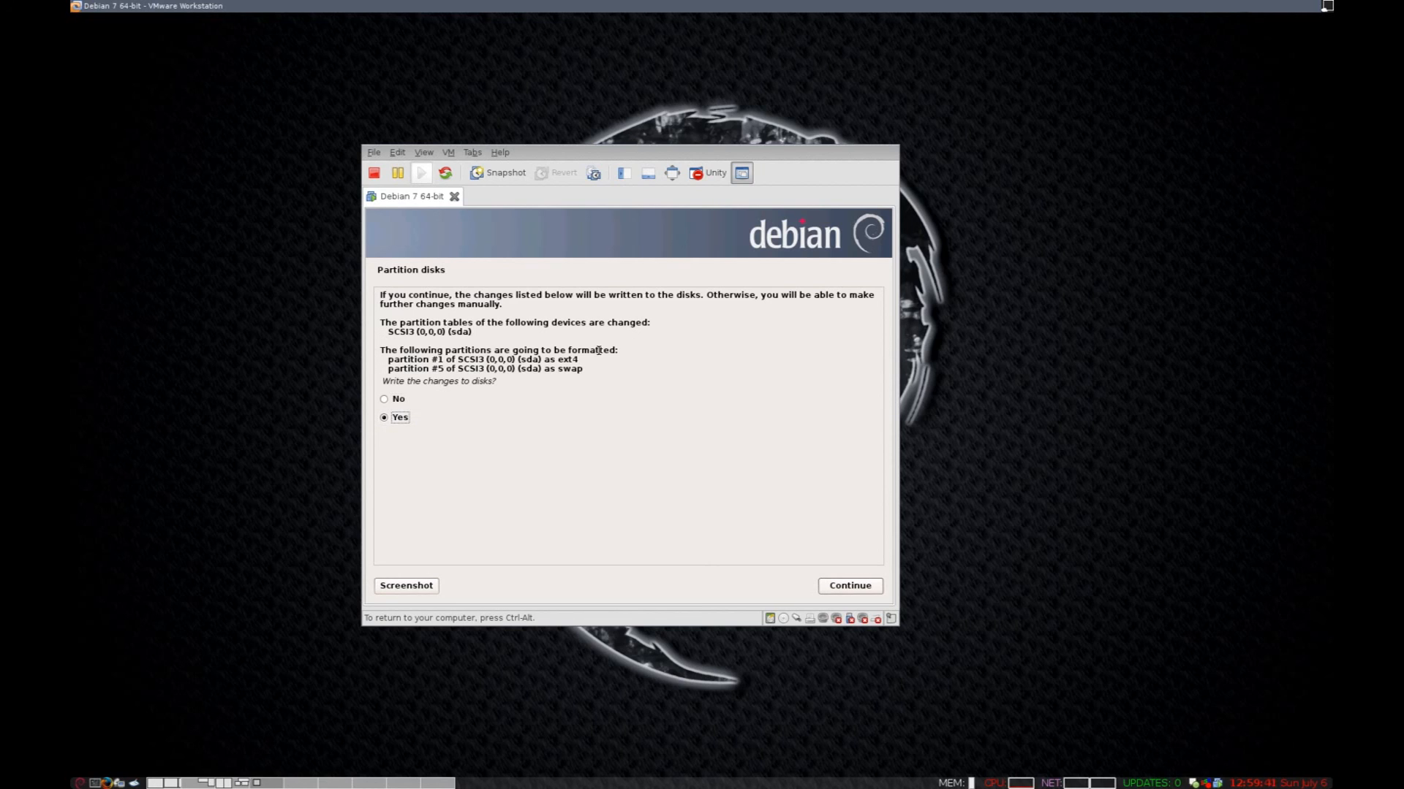
{"action": "left_click", "coordinate": [850, 587]}
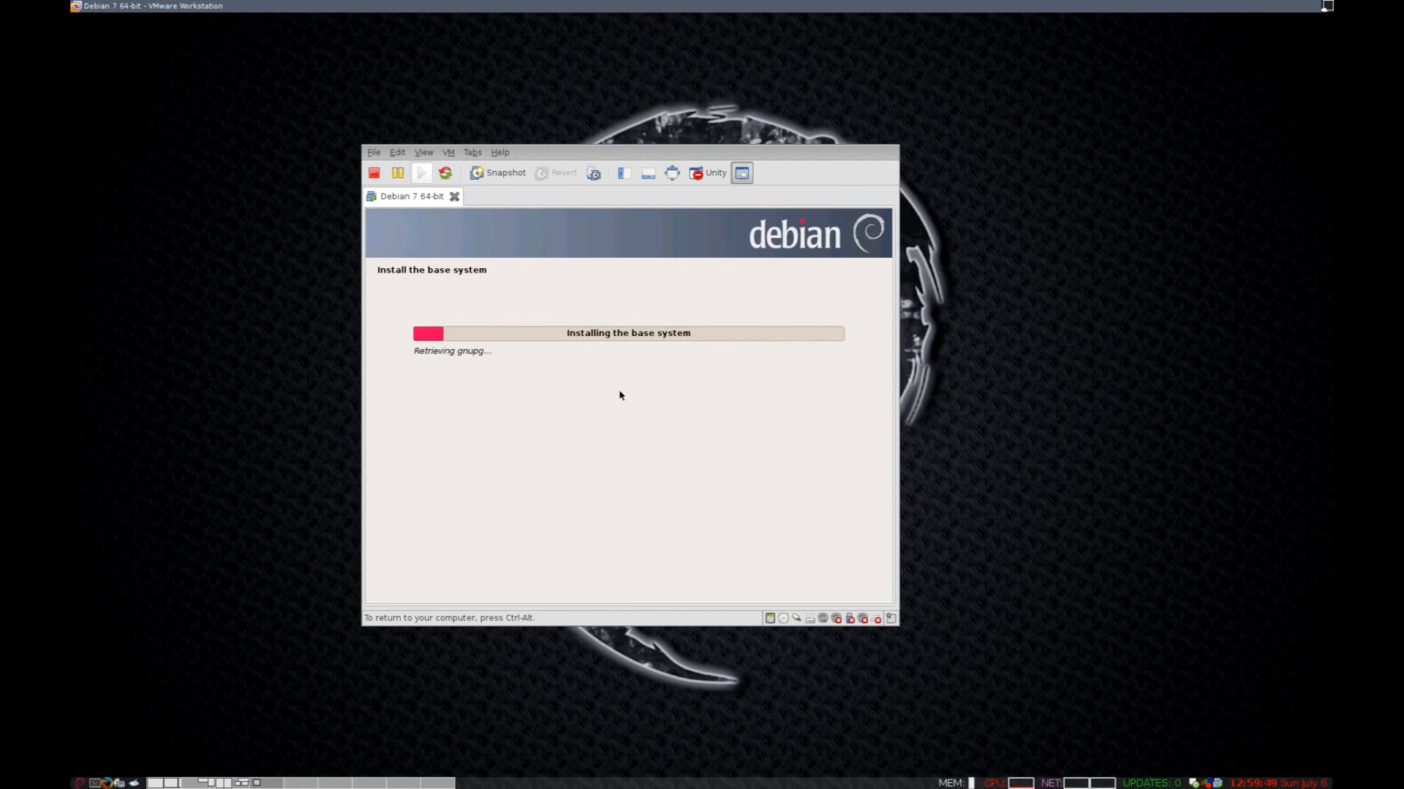
Regain VM input and keep 'Scan another CD or DVD?' answered No.
{"action": "key", "text": "ctrl+alt"}
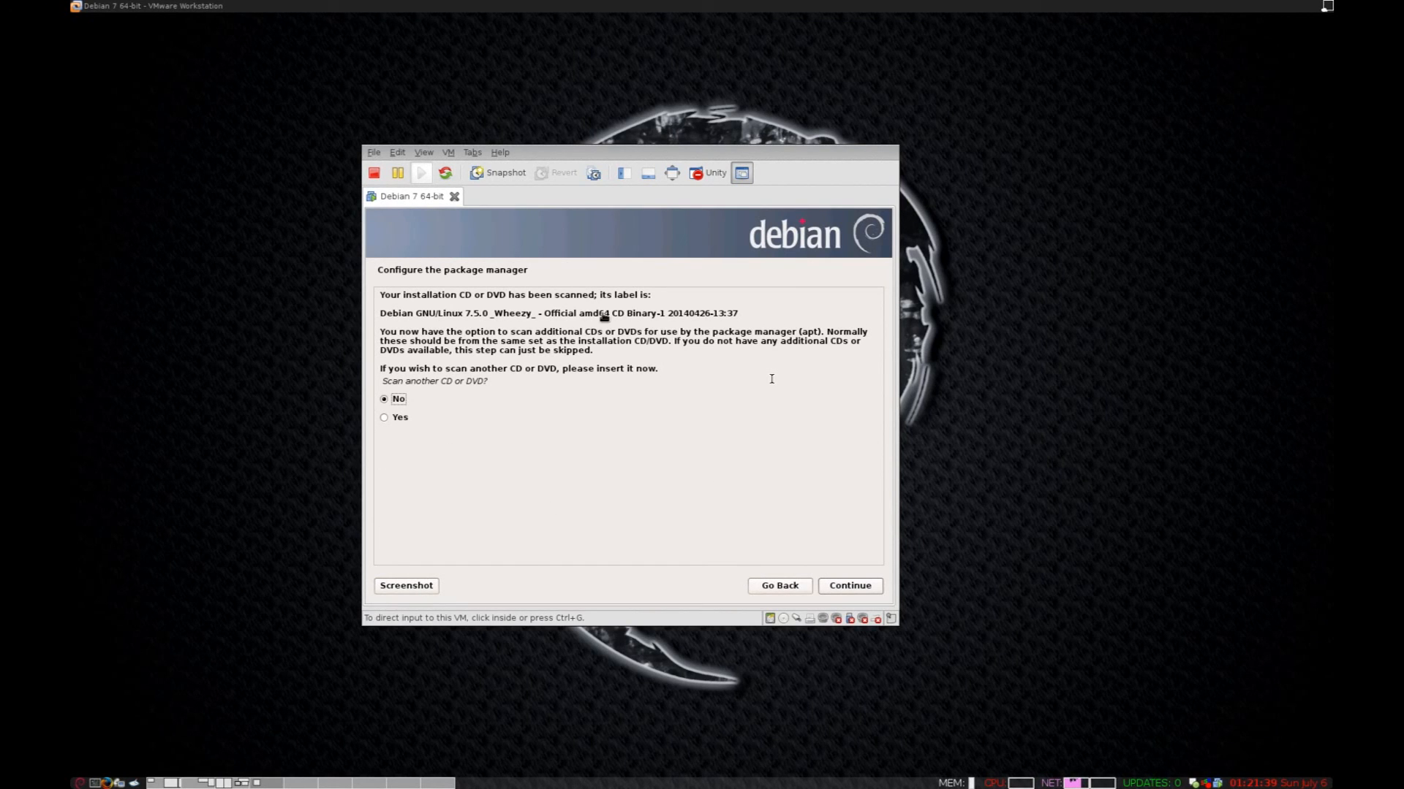
{"action": "left_click", "coordinate": [659, 503]}
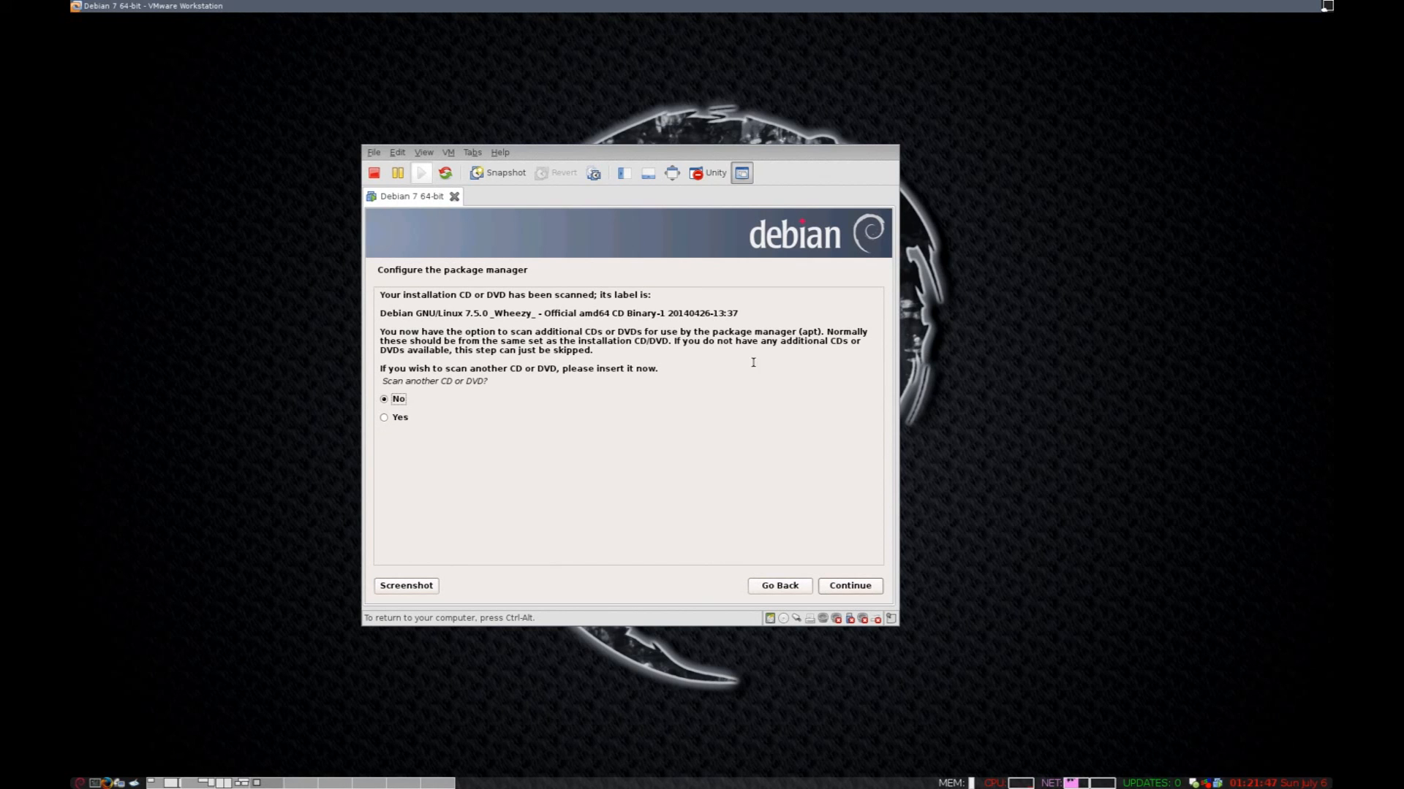
{"action": "left_click", "coordinate": [439, 421]}
{"action": "left_click", "coordinate": [390, 404]}
Decline scanning another disc and choose Yes to use a network mirror.
{"action": "left_click", "coordinate": [849, 588]}
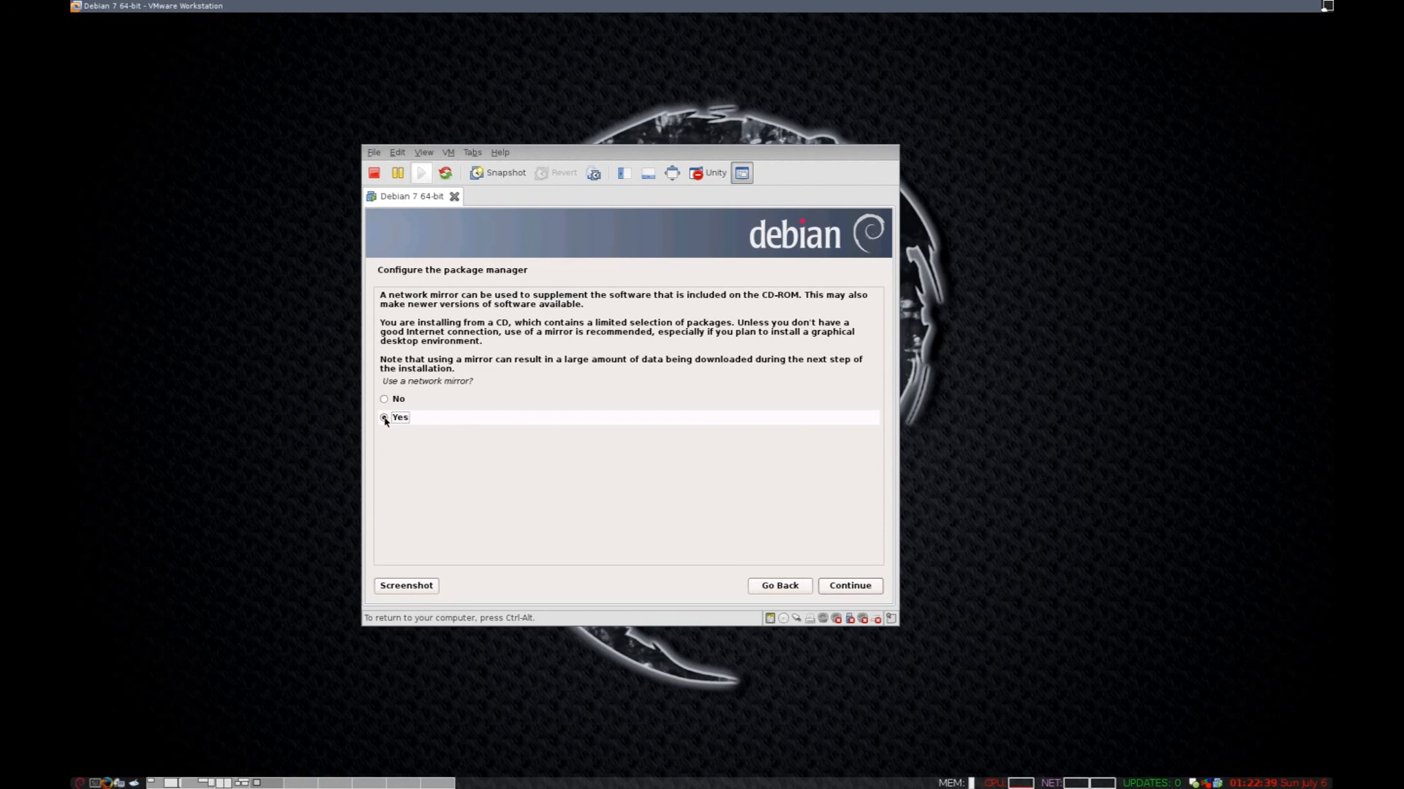
{"action": "left_click", "coordinate": [859, 587]}
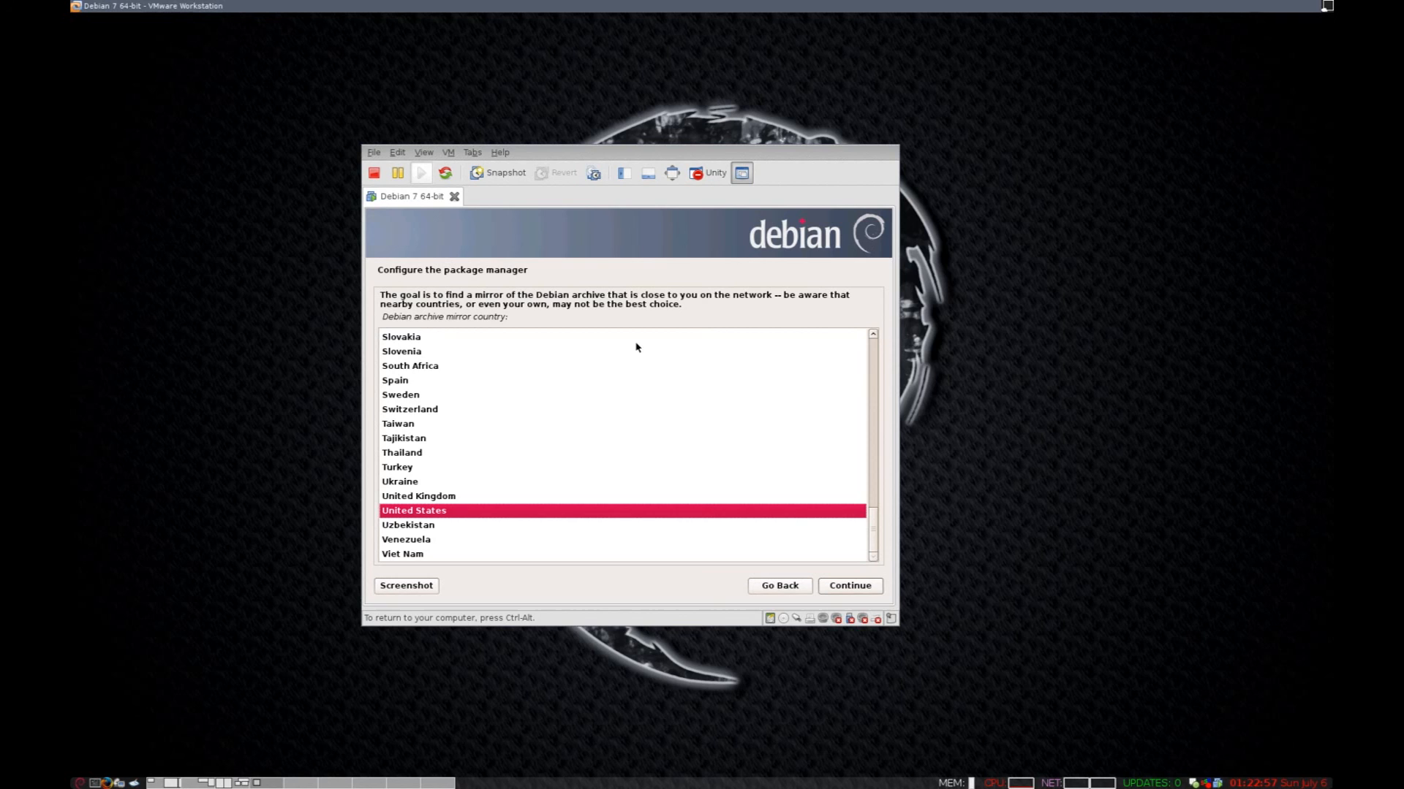
Accept United States, browse the mirror list, and keep ftp.us.debian.org as the mirror.
{"action": "left_click", "coordinate": [865, 588]}
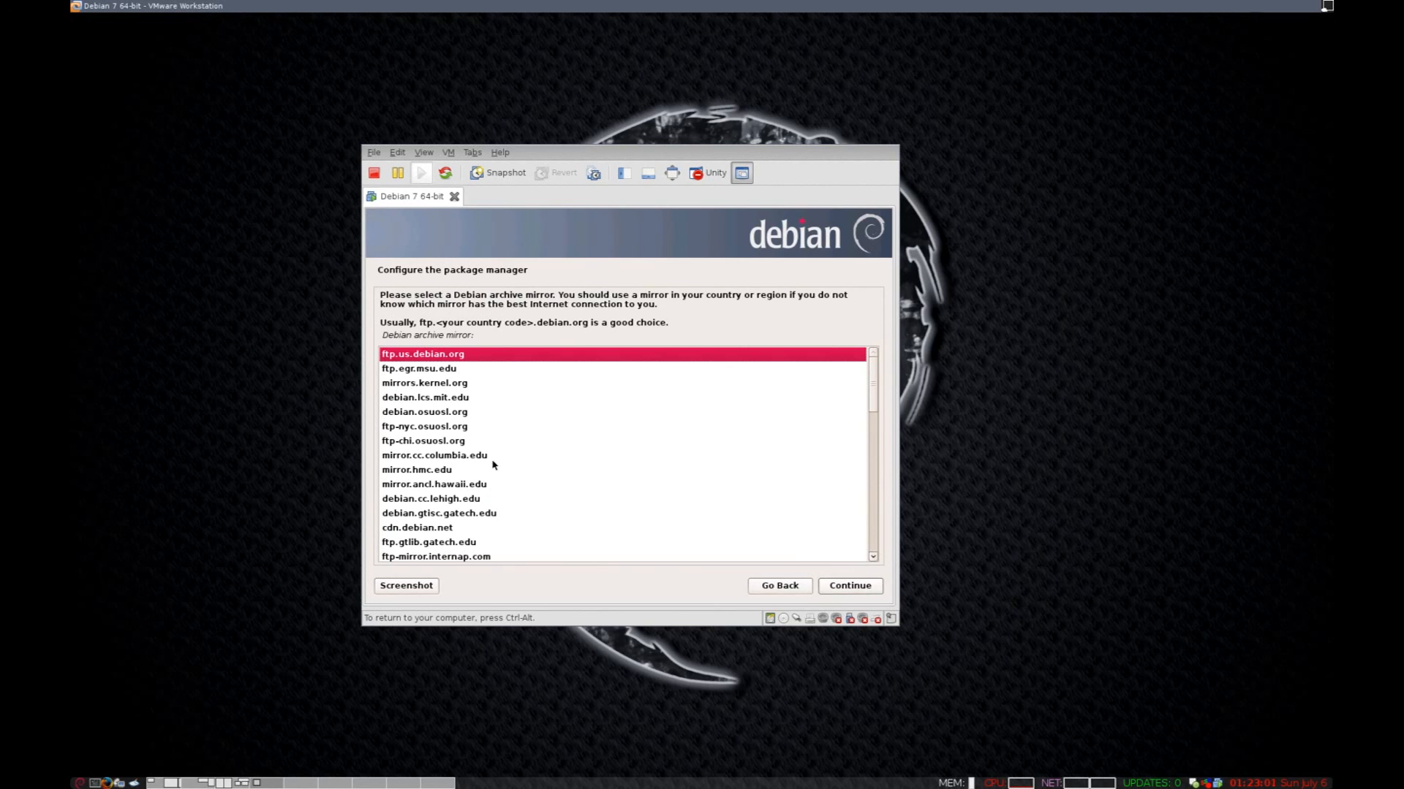
{"action": "scroll", "coordinate": [641, 489], "scroll_direction": "down", "scroll_amount": 1}
{"action": "scroll", "coordinate": [642, 489], "scroll_direction": "down", "scroll_amount": 6}
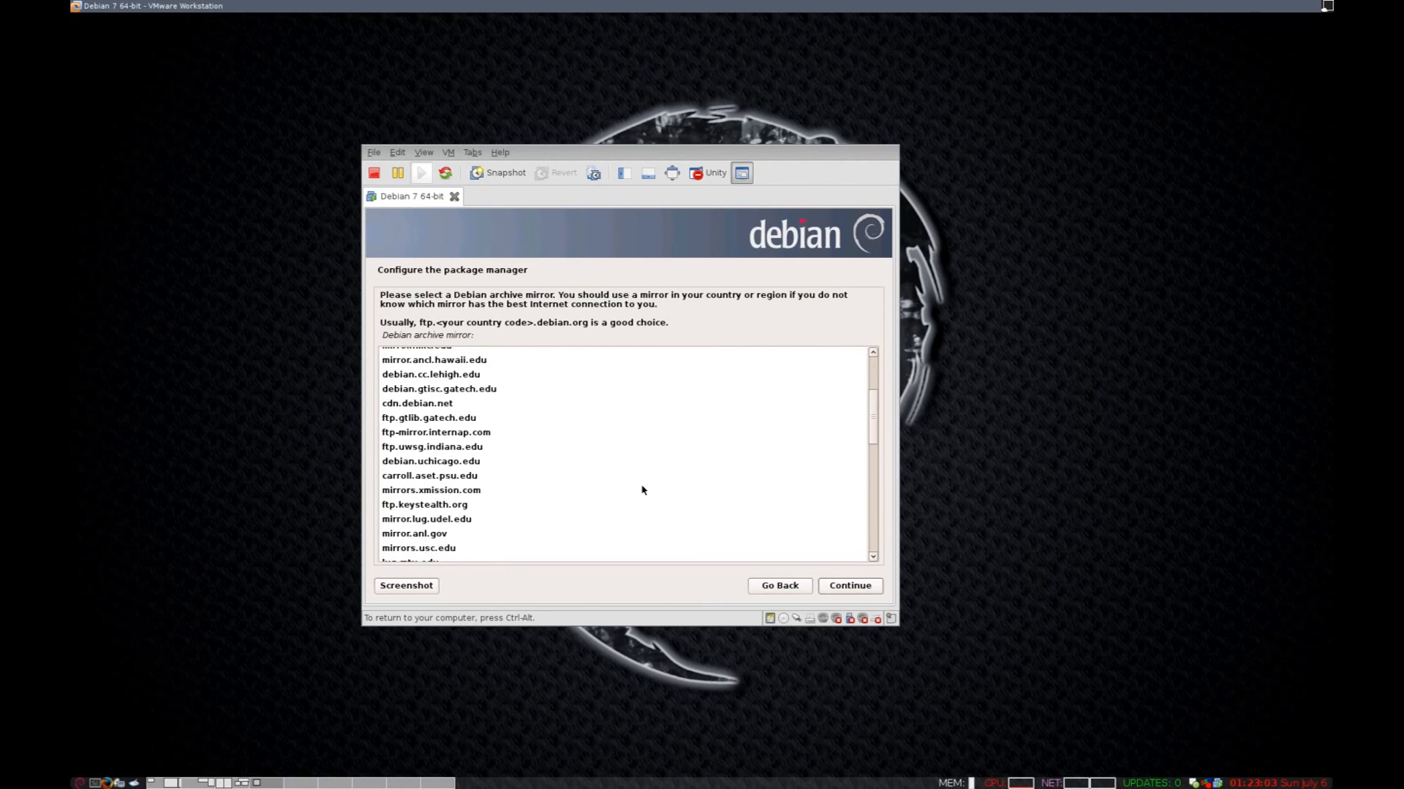
{"action": "scroll", "coordinate": [642, 490], "scroll_direction": "up", "scroll_amount": 6}
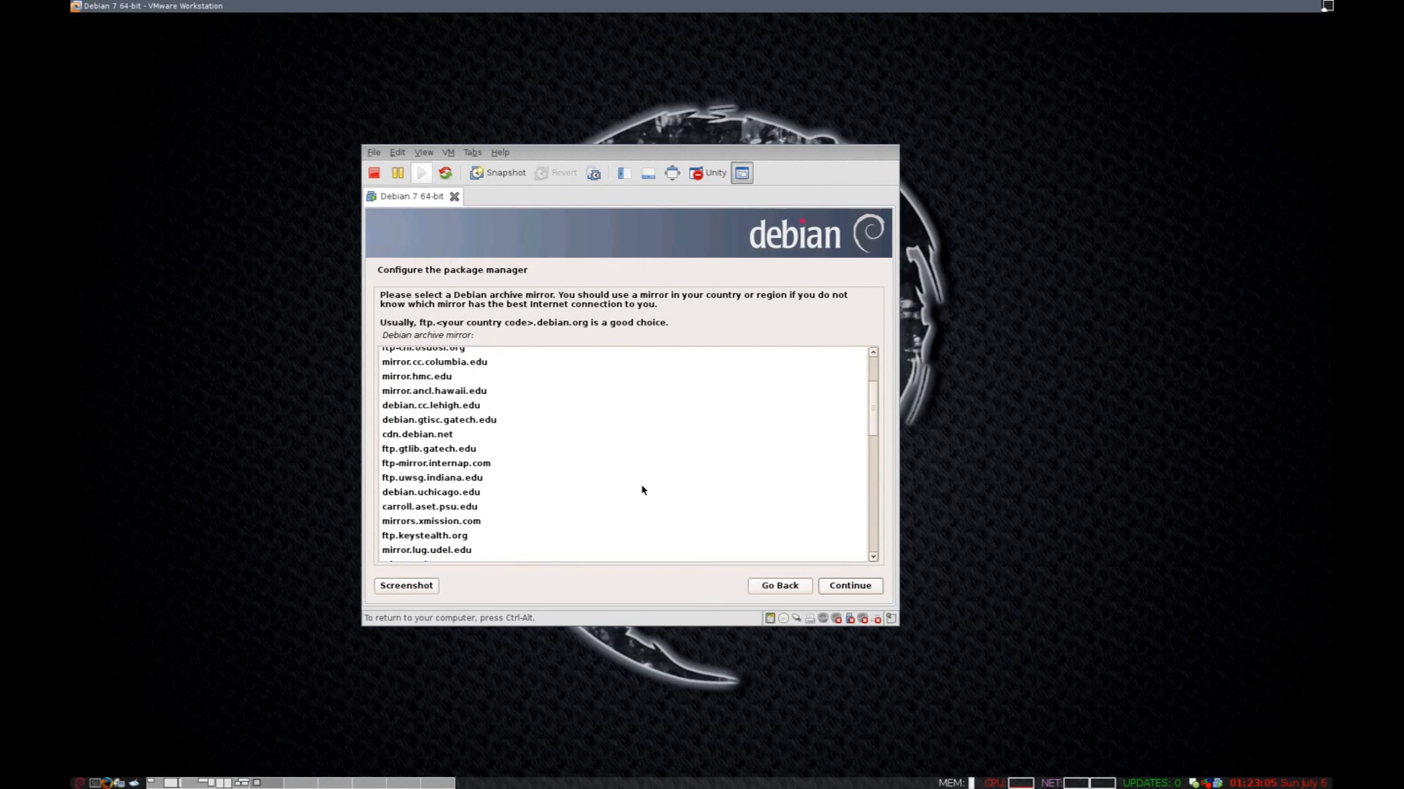
{"action": "scroll", "coordinate": [642, 490], "scroll_direction": "down", "scroll_amount": 7}
{"action": "scroll", "coordinate": [641, 490], "scroll_direction": "down", "scroll_amount": 6}
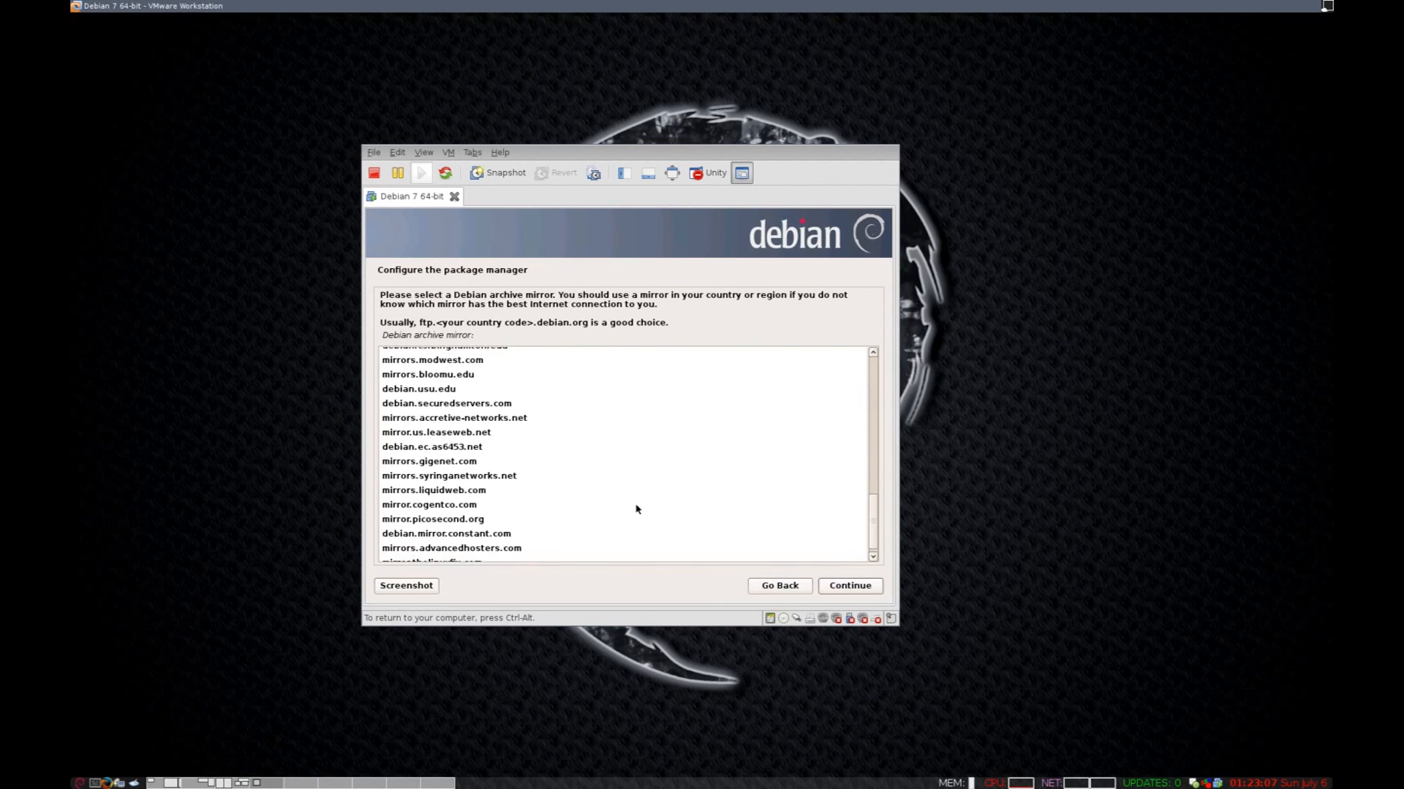
{"action": "scroll", "coordinate": [634, 475], "scroll_direction": "up", "scroll_amount": 10}
{"action": "scroll", "coordinate": [634, 476], "scroll_direction": "up", "scroll_amount": 3}
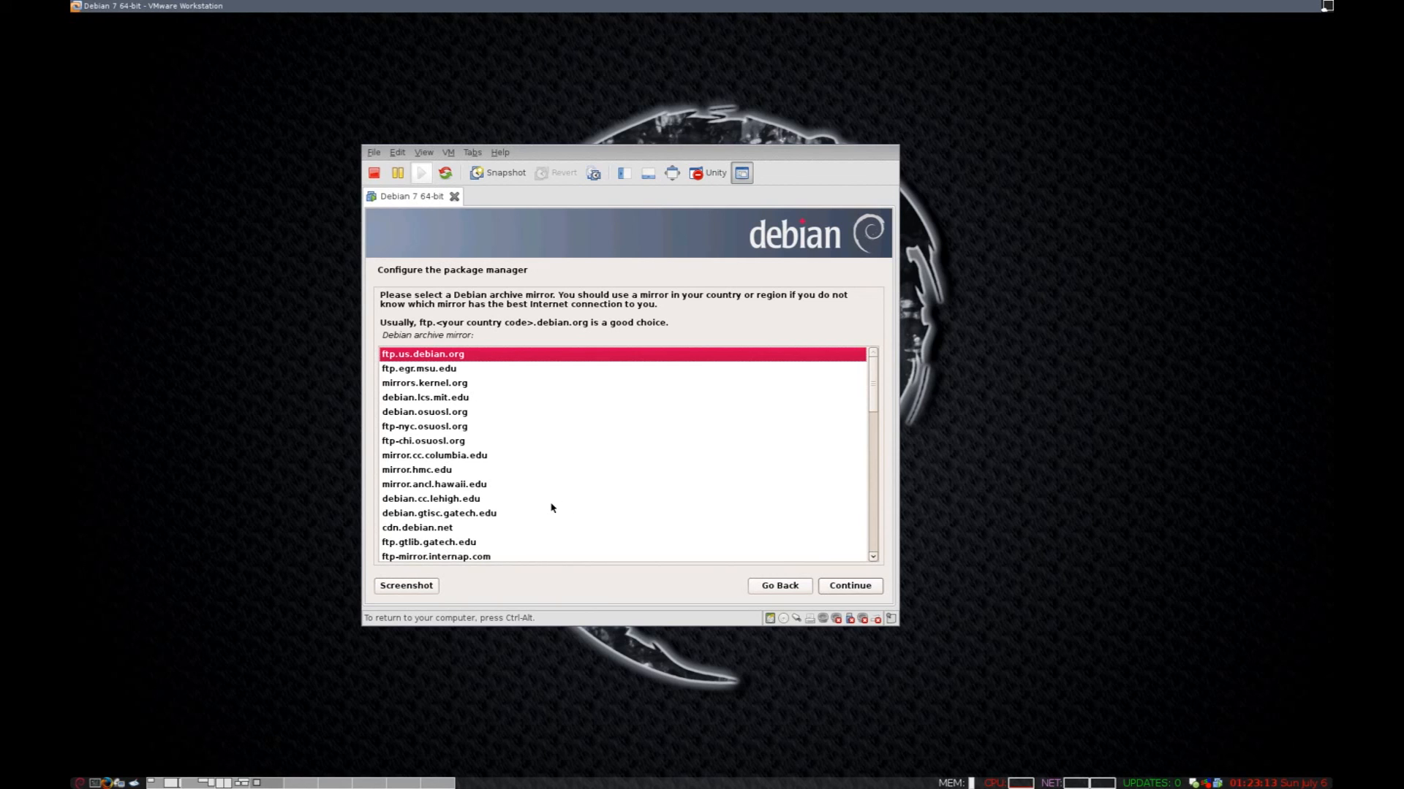
{"action": "scroll", "coordinate": [553, 502], "scroll_direction": "down", "scroll_amount": 2}
{"action": "scroll", "coordinate": [554, 497], "scroll_direction": "up", "scroll_amount": 2}
{"action": "left_click", "coordinate": [840, 595]}
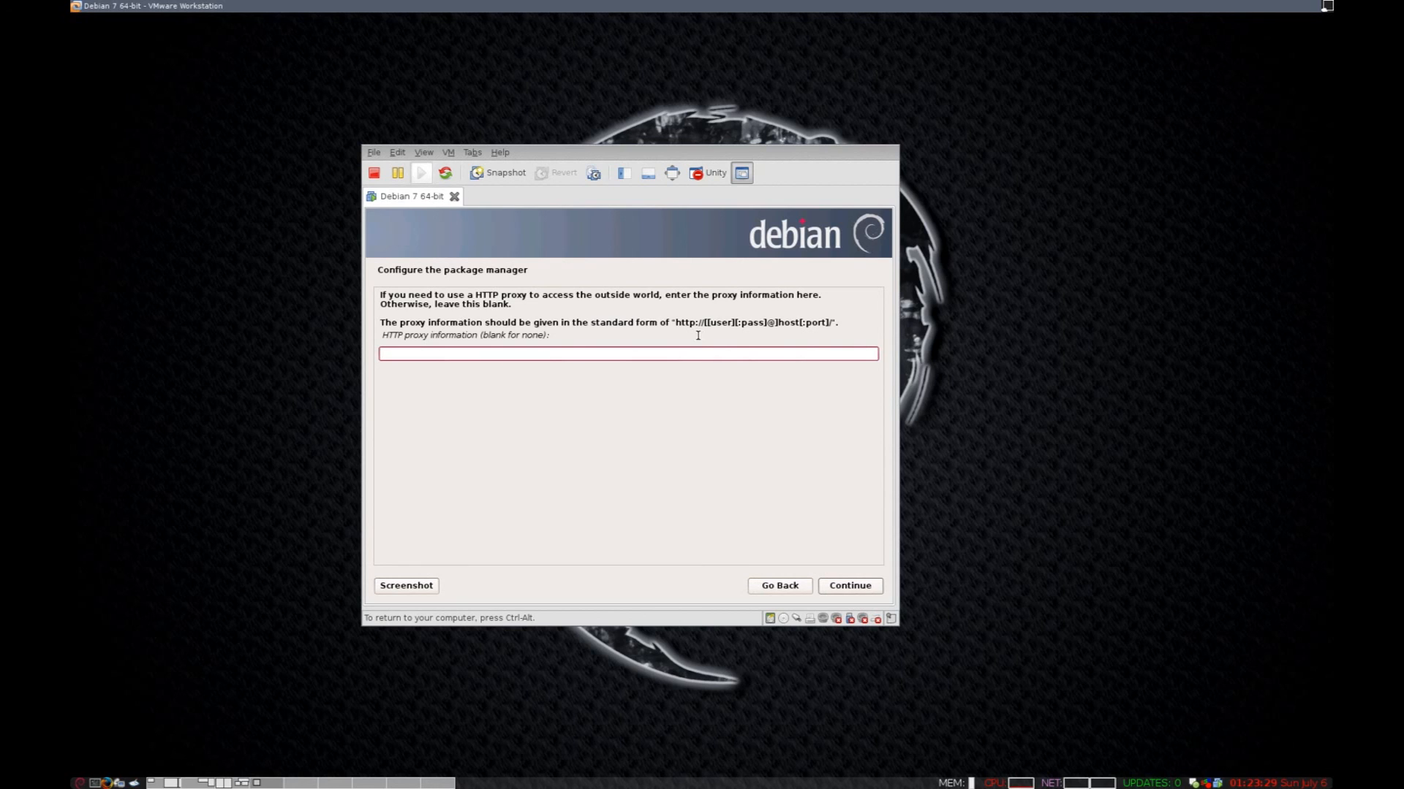
Leave the HTTP proxy field blank and continue to package manager setup.
{"action": "left_click_drag", "start_coordinate": [674, 322], "coordinate": [823, 329]}
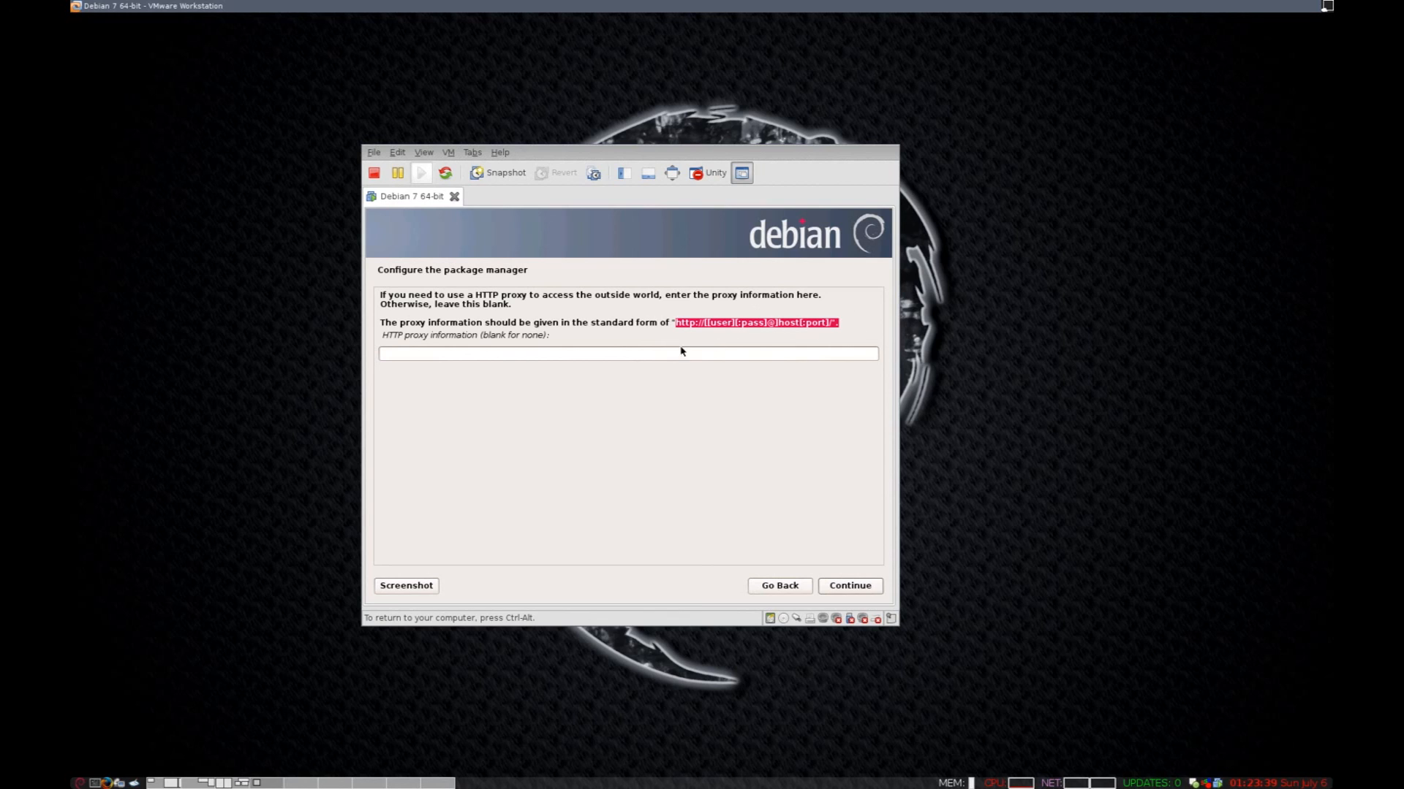
{"action": "left_click", "coordinate": [653, 357]}
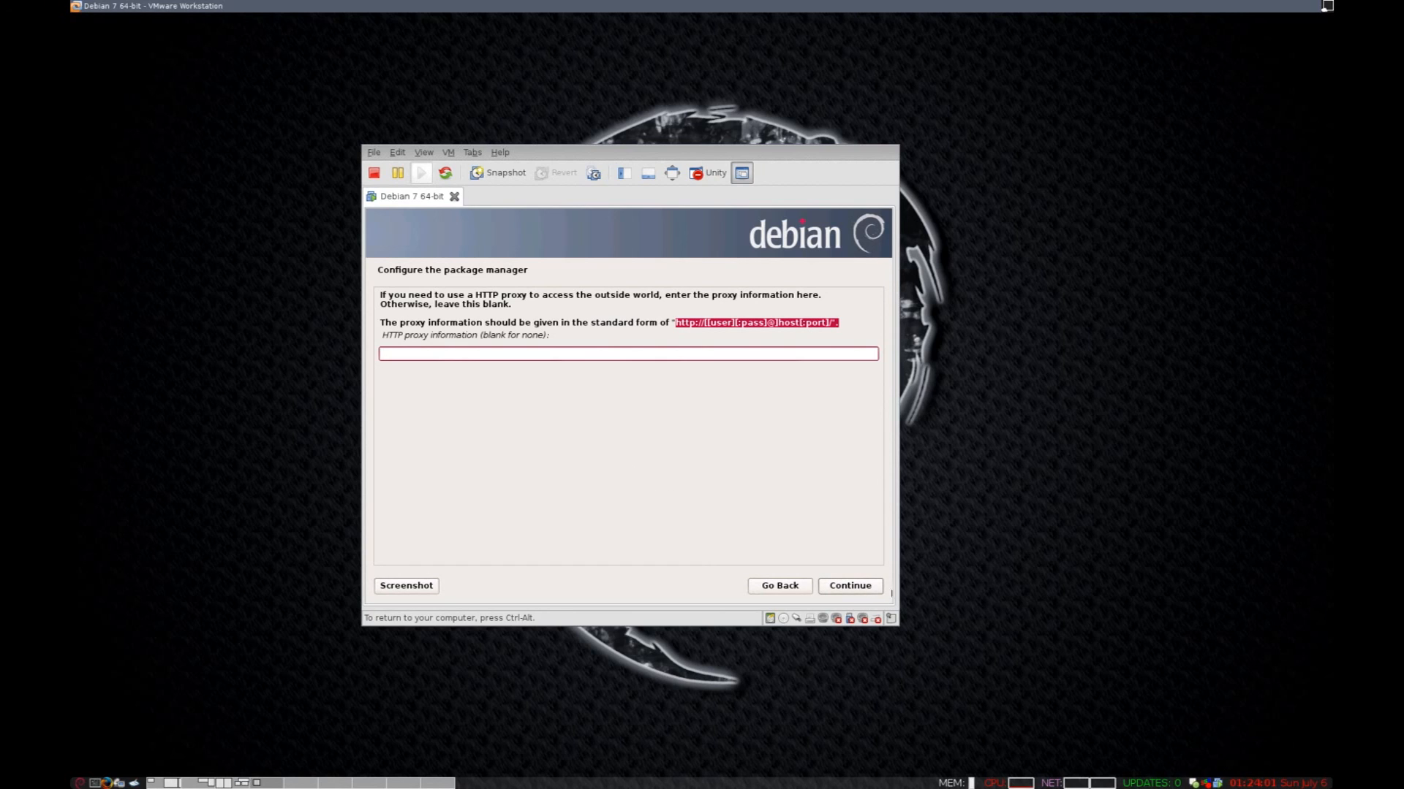
{"action": "left_click", "coordinate": [836, 589]}
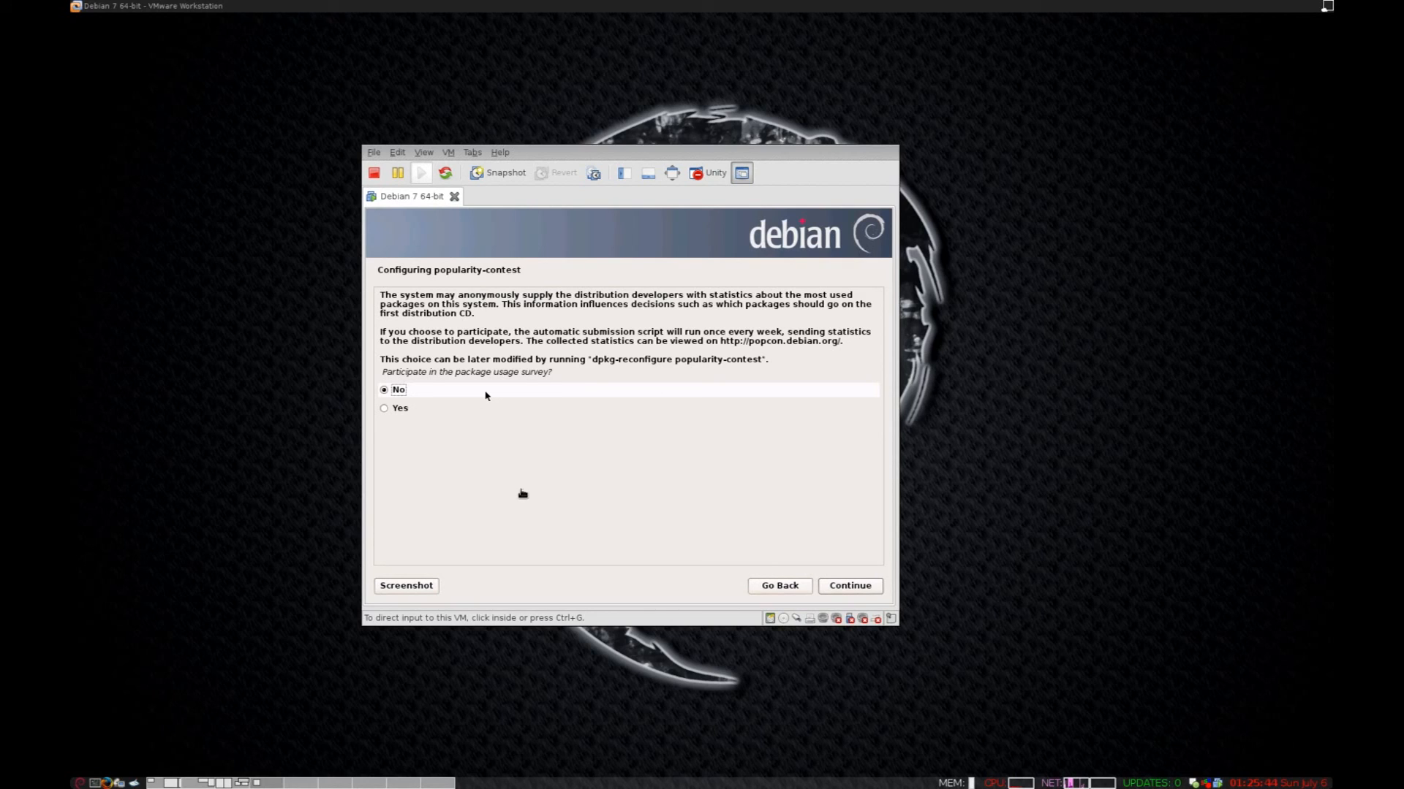
Decline the Debian popularity-contest survey, keeping No selected, and continue to Software selection.
{"action": "left_click", "coordinate": [484, 521]}
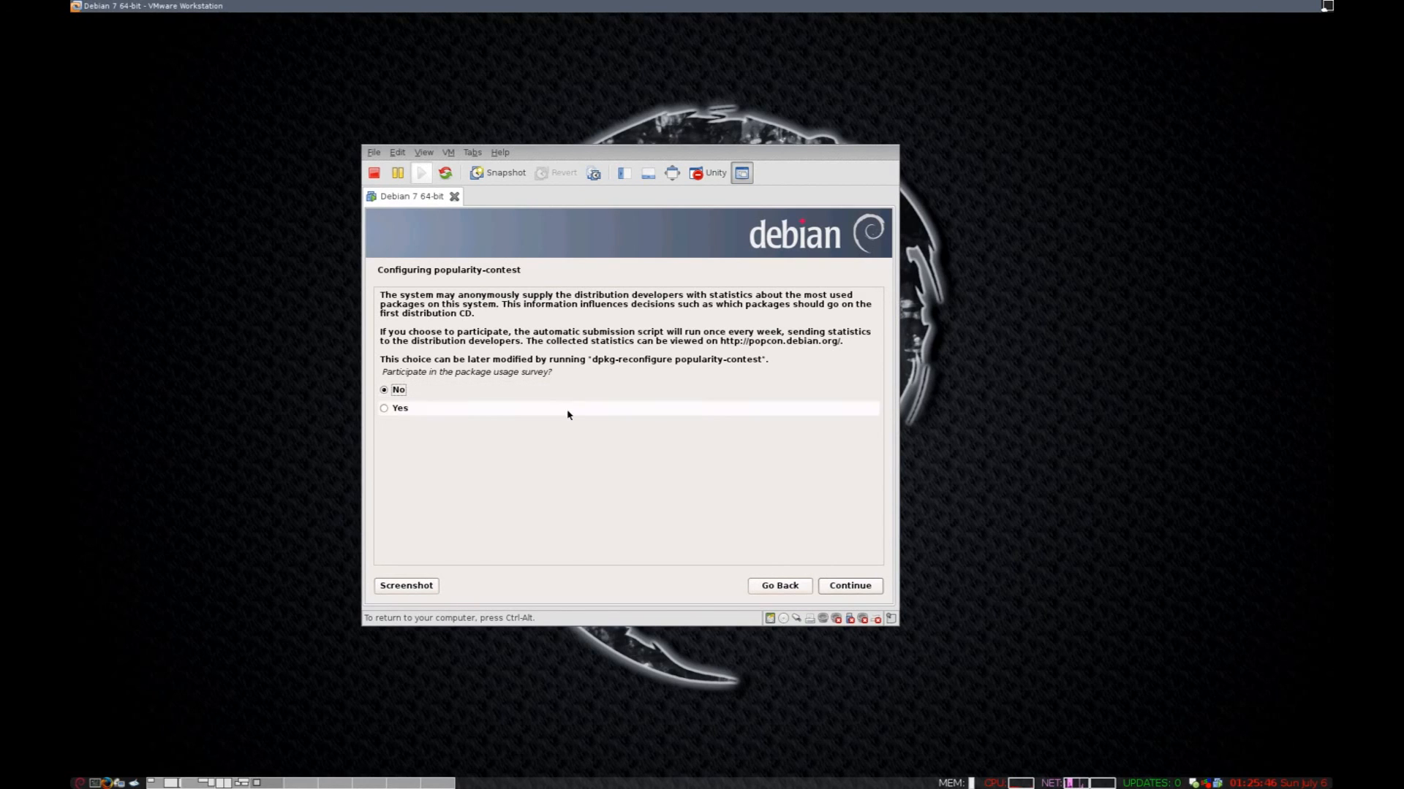
{"action": "left_click_drag", "start_coordinate": [772, 370], "coordinate": [367, 289]}
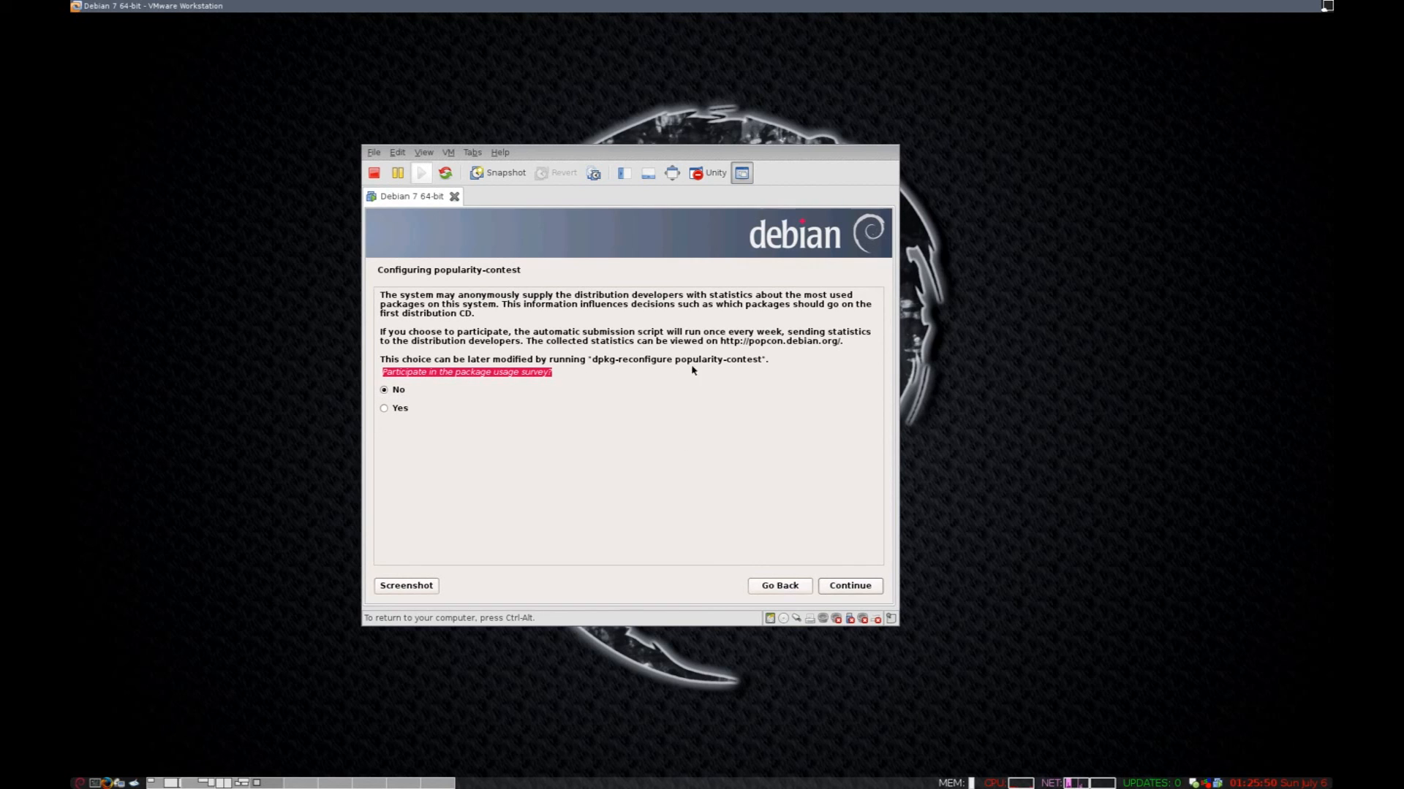
{"action": "left_click_drag", "start_coordinate": [804, 359], "coordinate": [448, 332]}
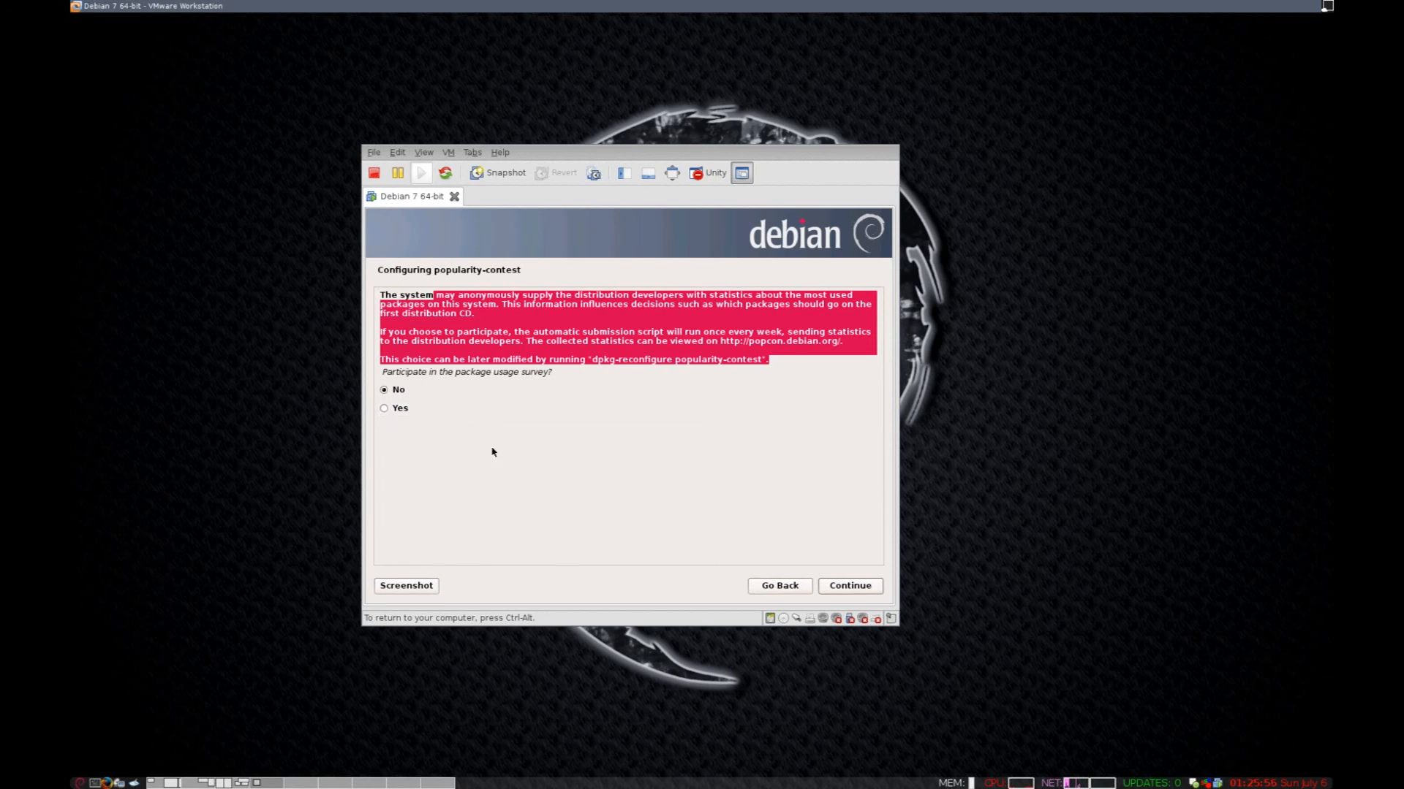
{"action": "left_click", "coordinate": [848, 584]}
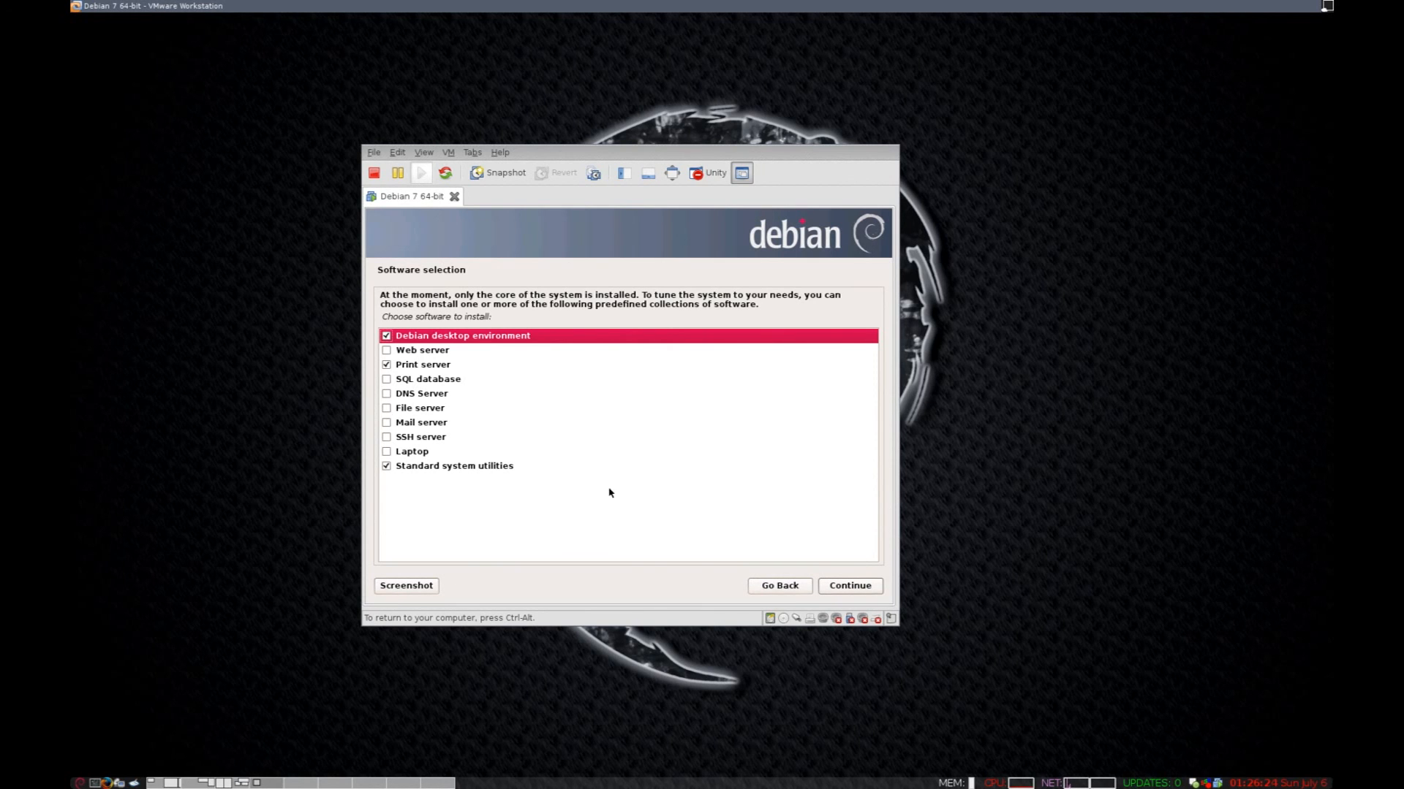
Uncheck Print server, keep Debian desktop environment and Standard system utilities, and start the installation.
{"action": "left_click", "coordinate": [387, 364]}
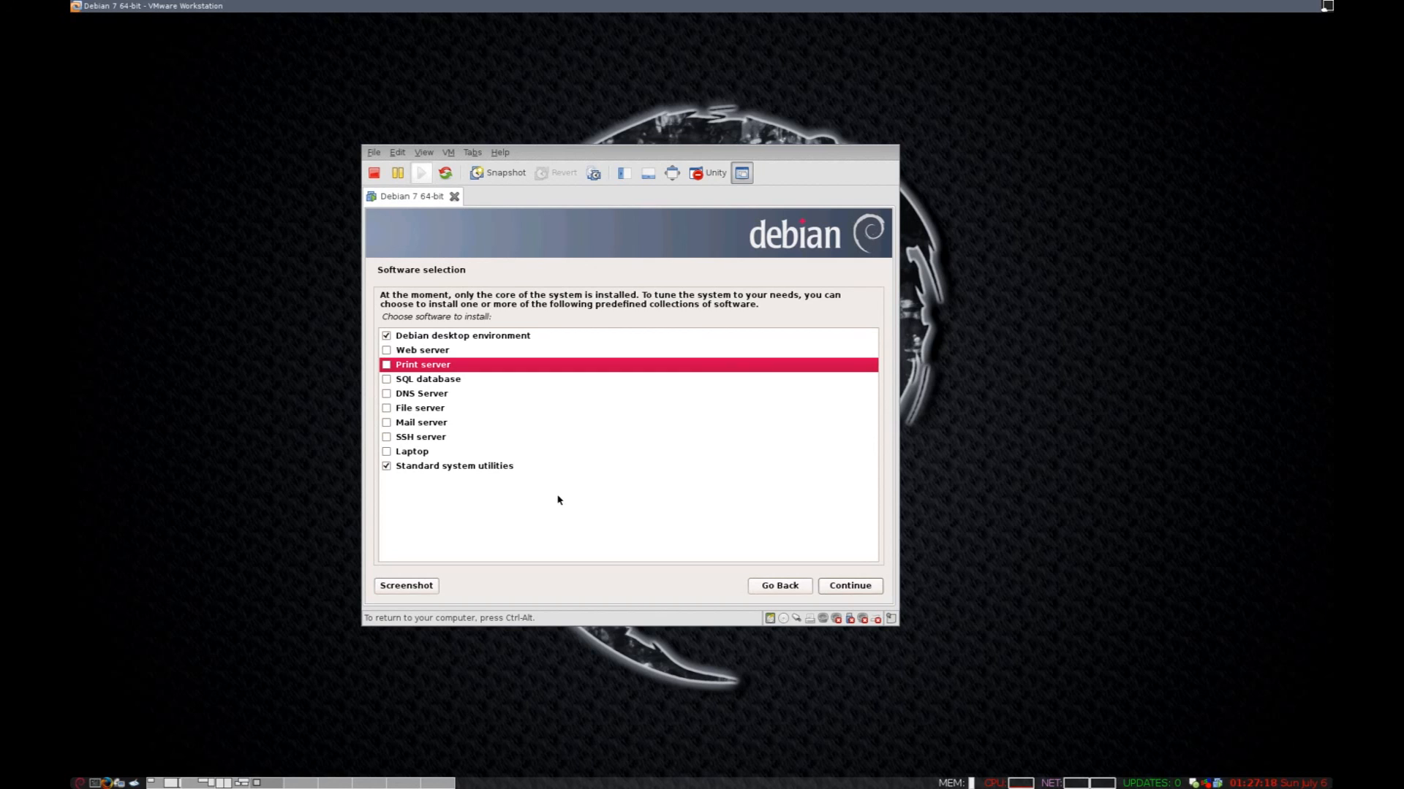
{"action": "left_click", "coordinate": [851, 585]}
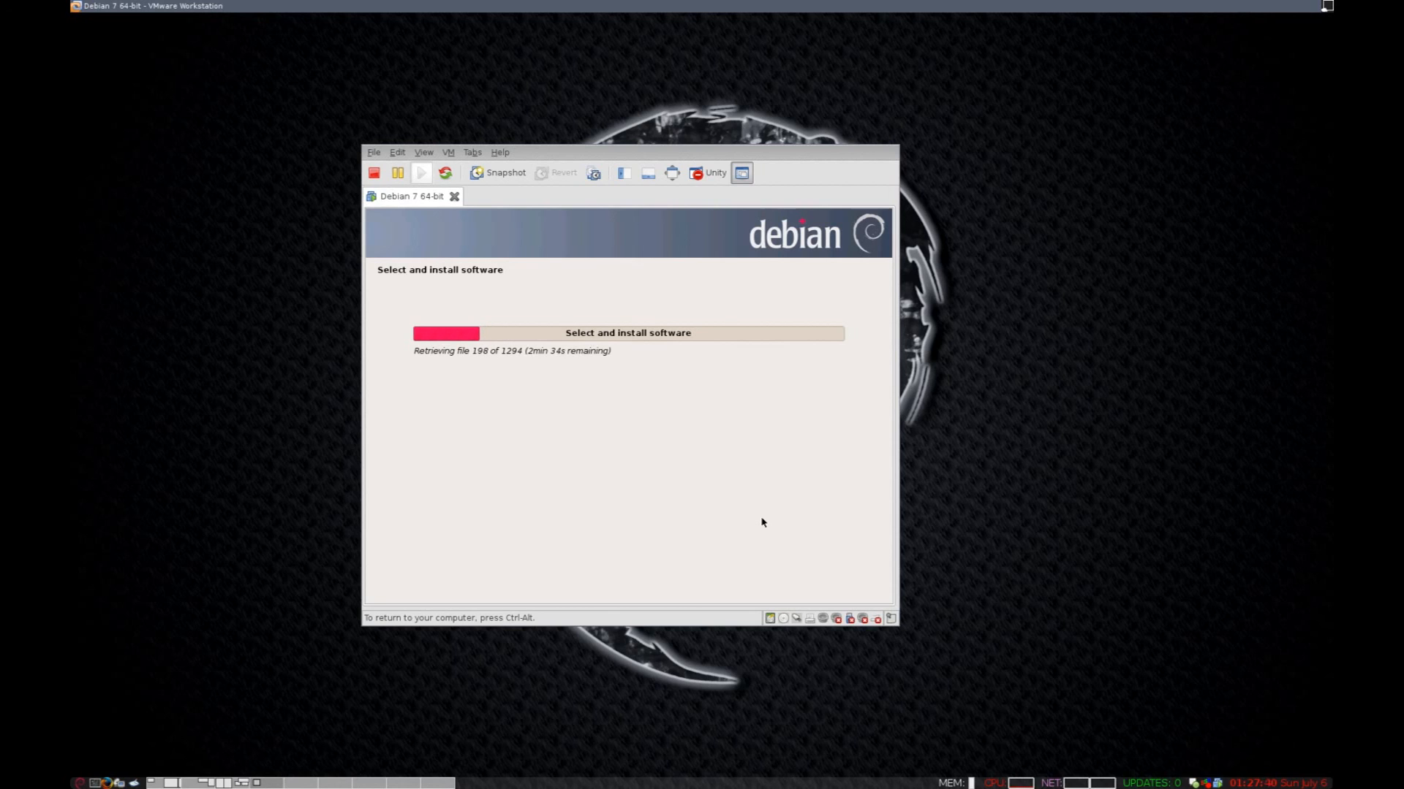
Release the VM with Ctrl-Alt and dismiss the host's Run program dialog while software installs.
{"action": "key", "text": "ctrl+alt"}
{"action": "key", "text": "alt+F2"}
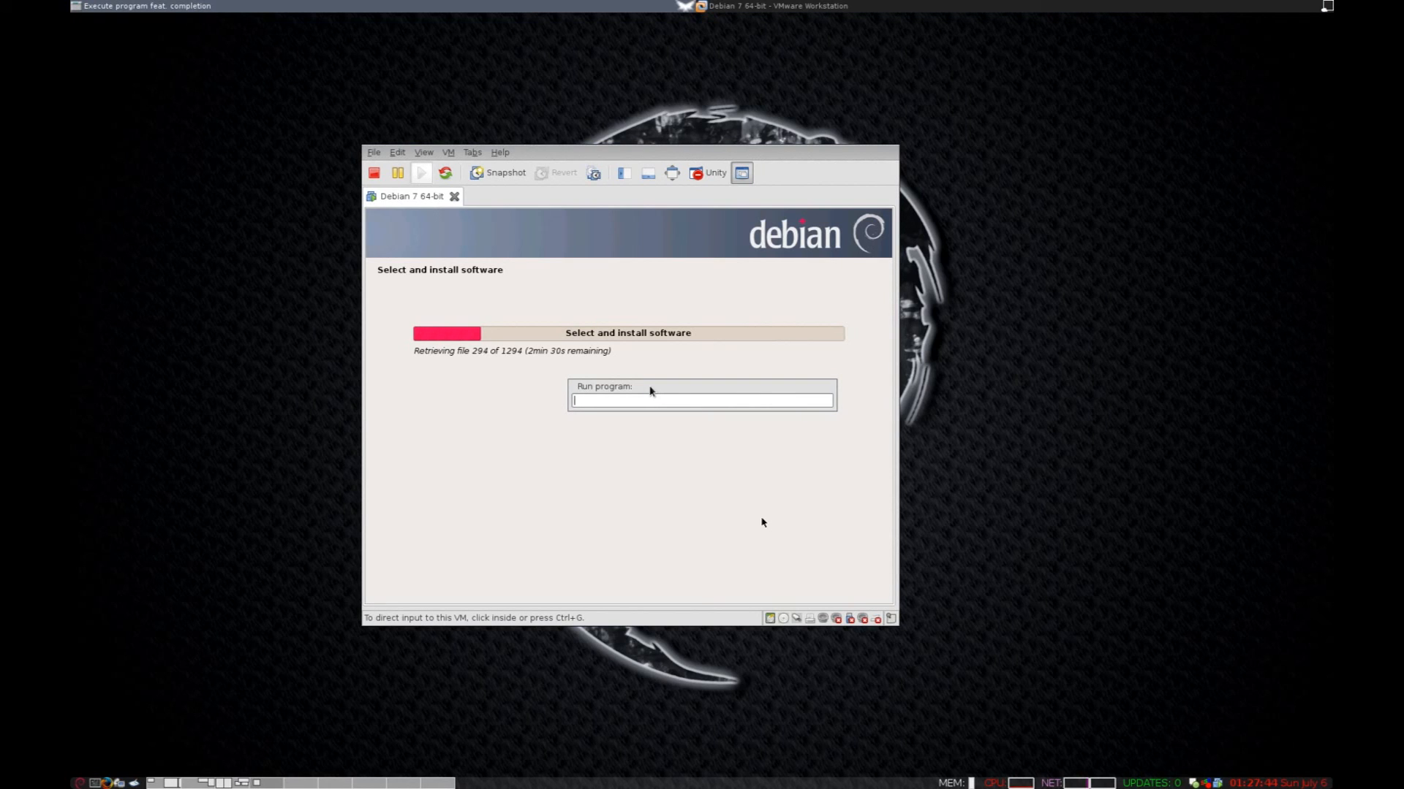
{"action": "key", "text": "Escape"}
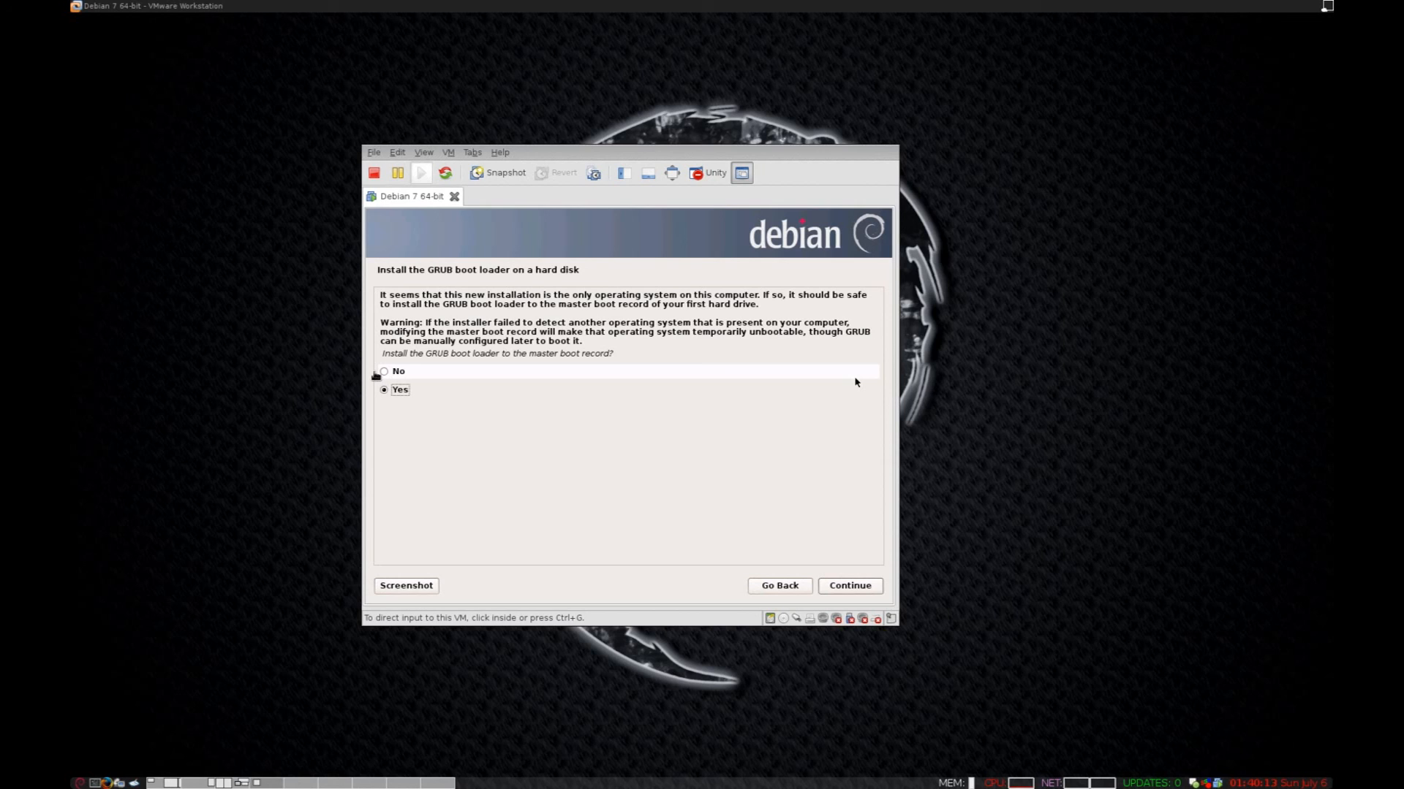
Choose No for installing GRUB to the master boot record and continue to device selection.
{"action": "left_click", "coordinate": [856, 382]}
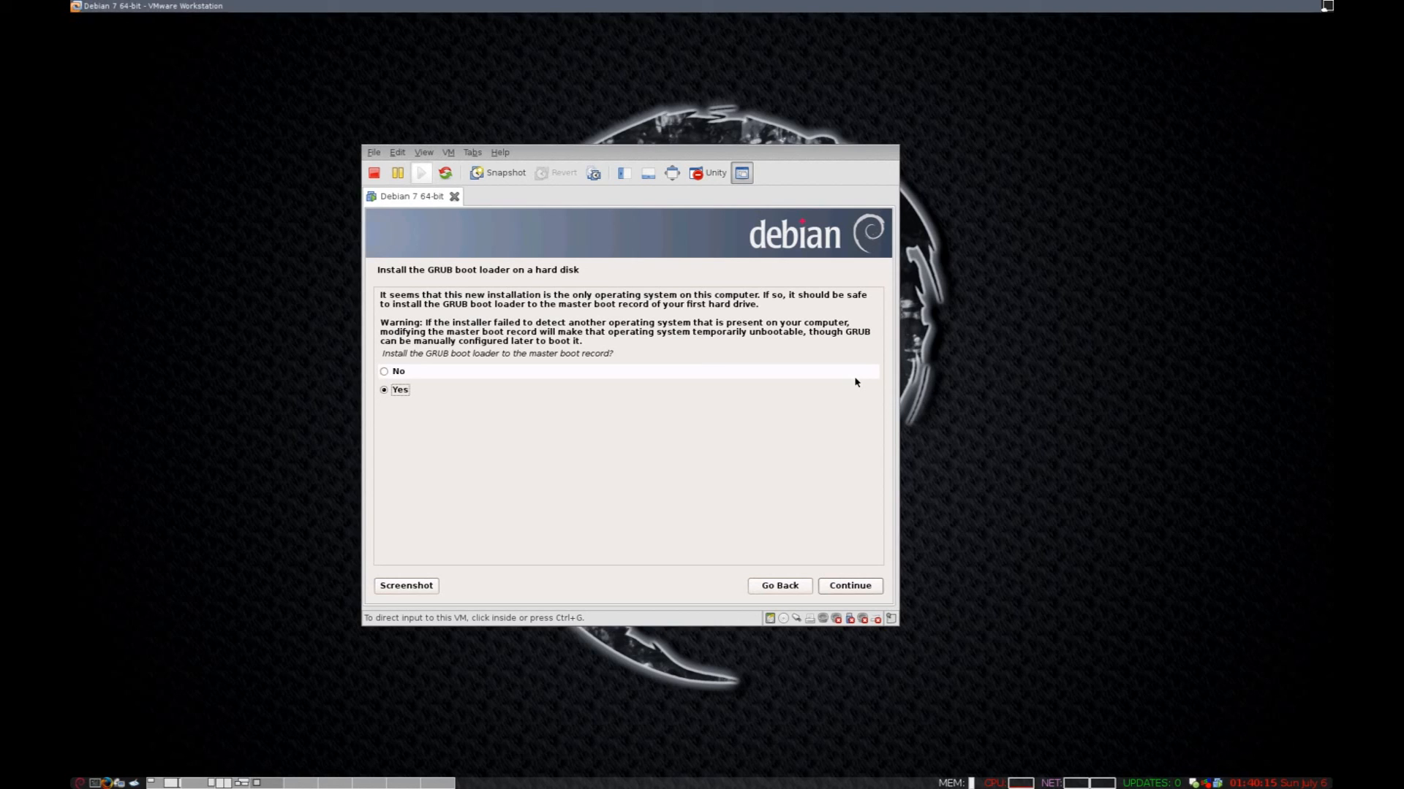
{"action": "left_click", "coordinate": [395, 372]}
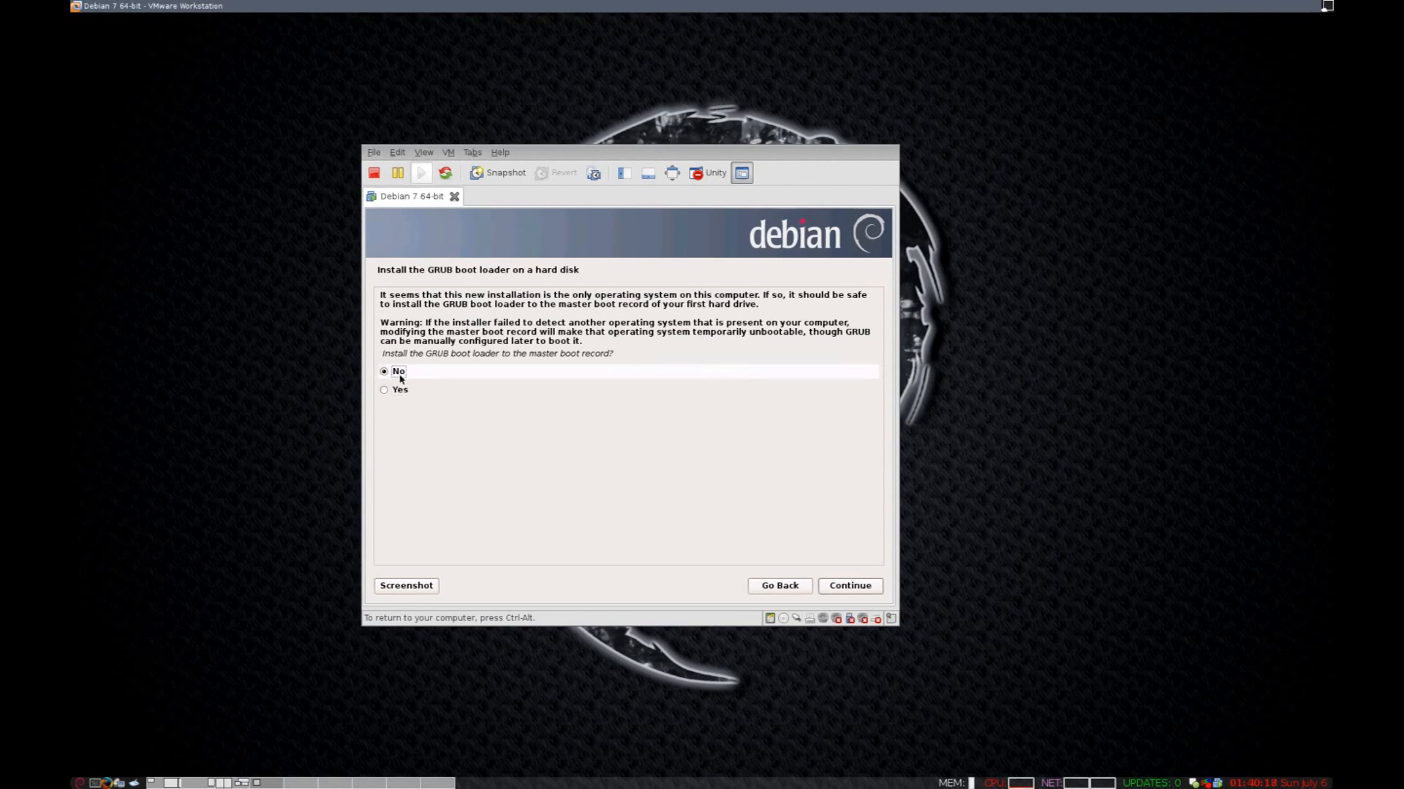
{"action": "left_click", "coordinate": [846, 589]}
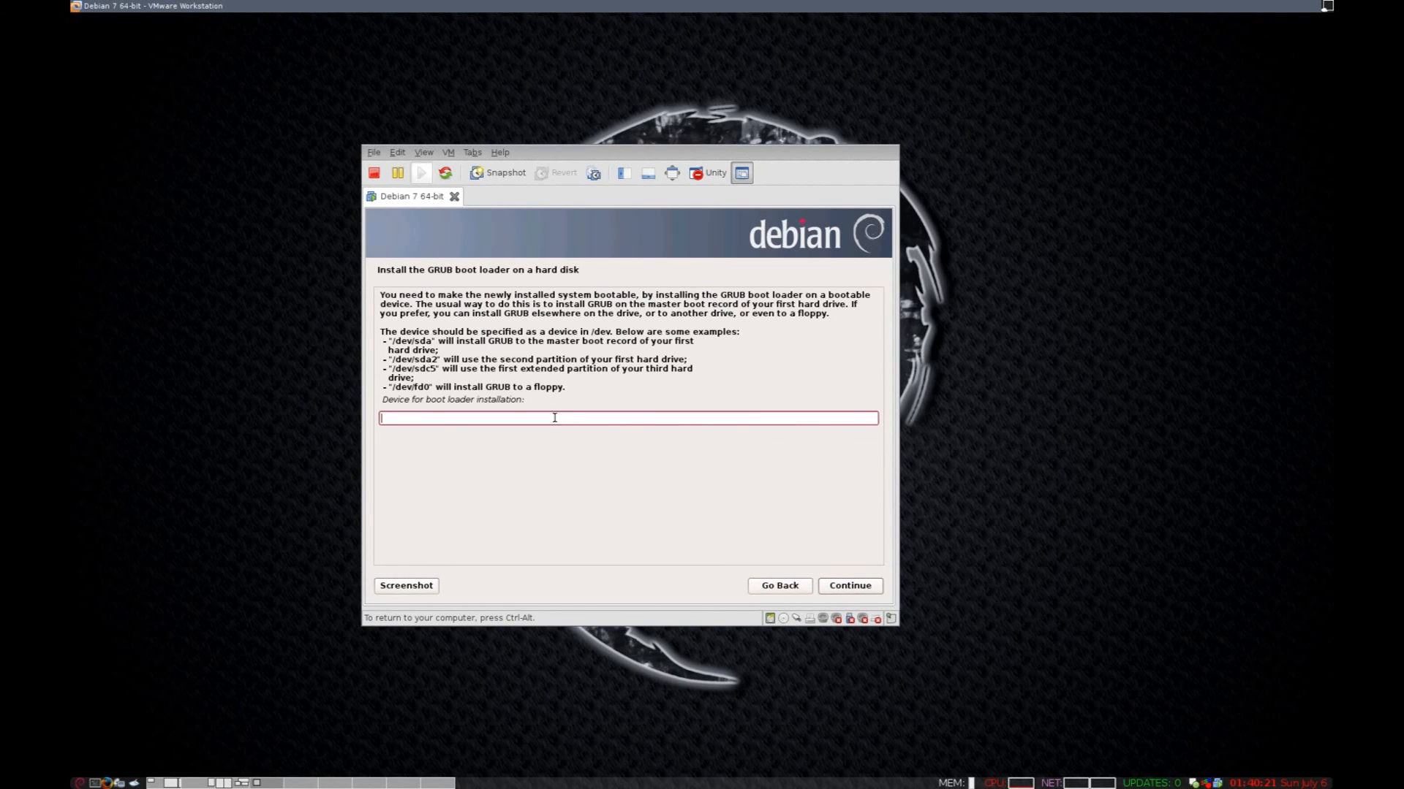
Review the device examples and enter the boot loader device path, typed as /dev/sca.
{"action": "left_click_drag", "start_coordinate": [392, 362], "coordinate": [435, 369]}
{"action": "left_click", "coordinate": [455, 356]}
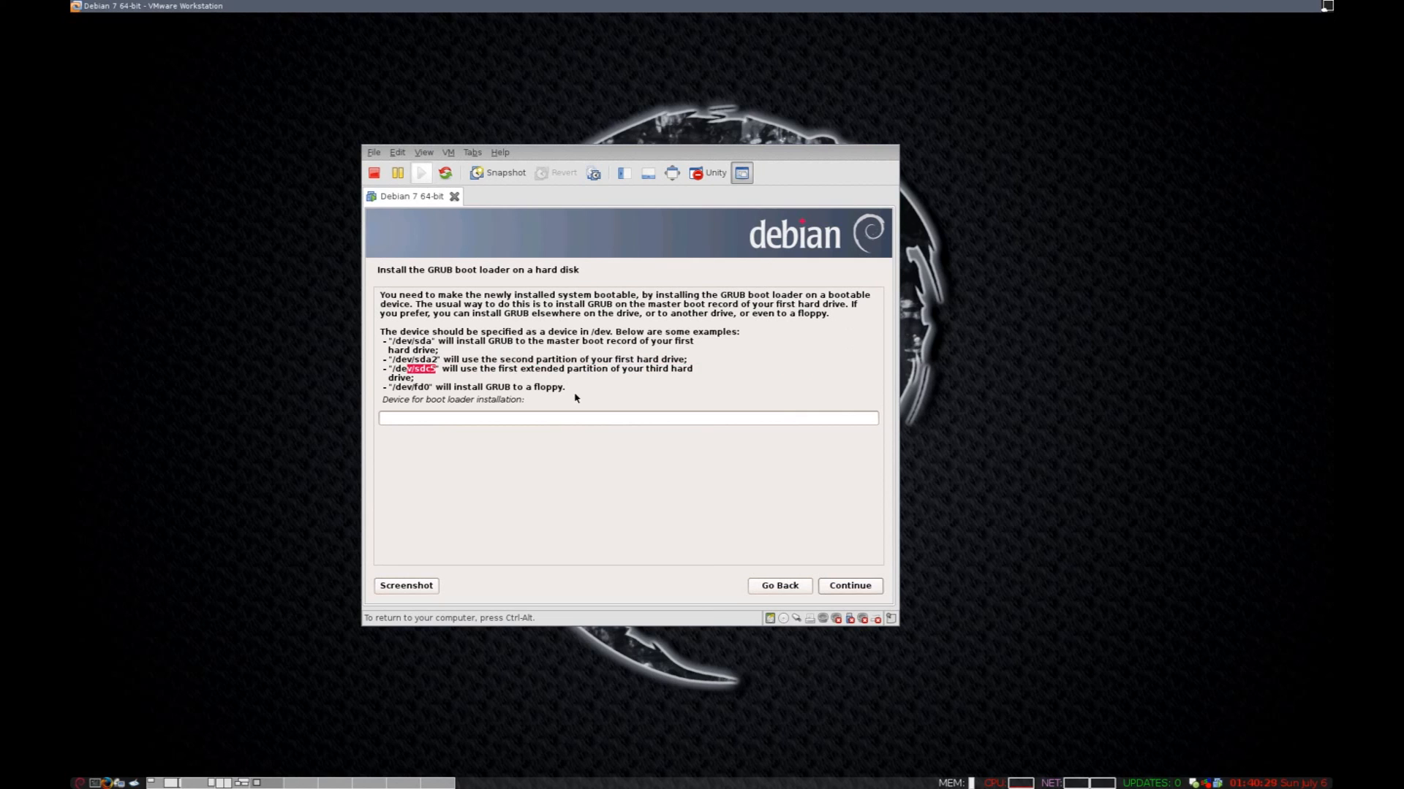
{"action": "left_click", "coordinate": [589, 418]}
{"action": "left_click_drag", "start_coordinate": [693, 369], "coordinate": [367, 330]}
{"action": "left_click", "coordinate": [613, 349]}
{"action": "left_click_drag", "start_coordinate": [431, 360], "coordinate": [438, 359]}
{"action": "left_click", "coordinate": [421, 363]}
{"action": "left_click", "coordinate": [528, 416]}
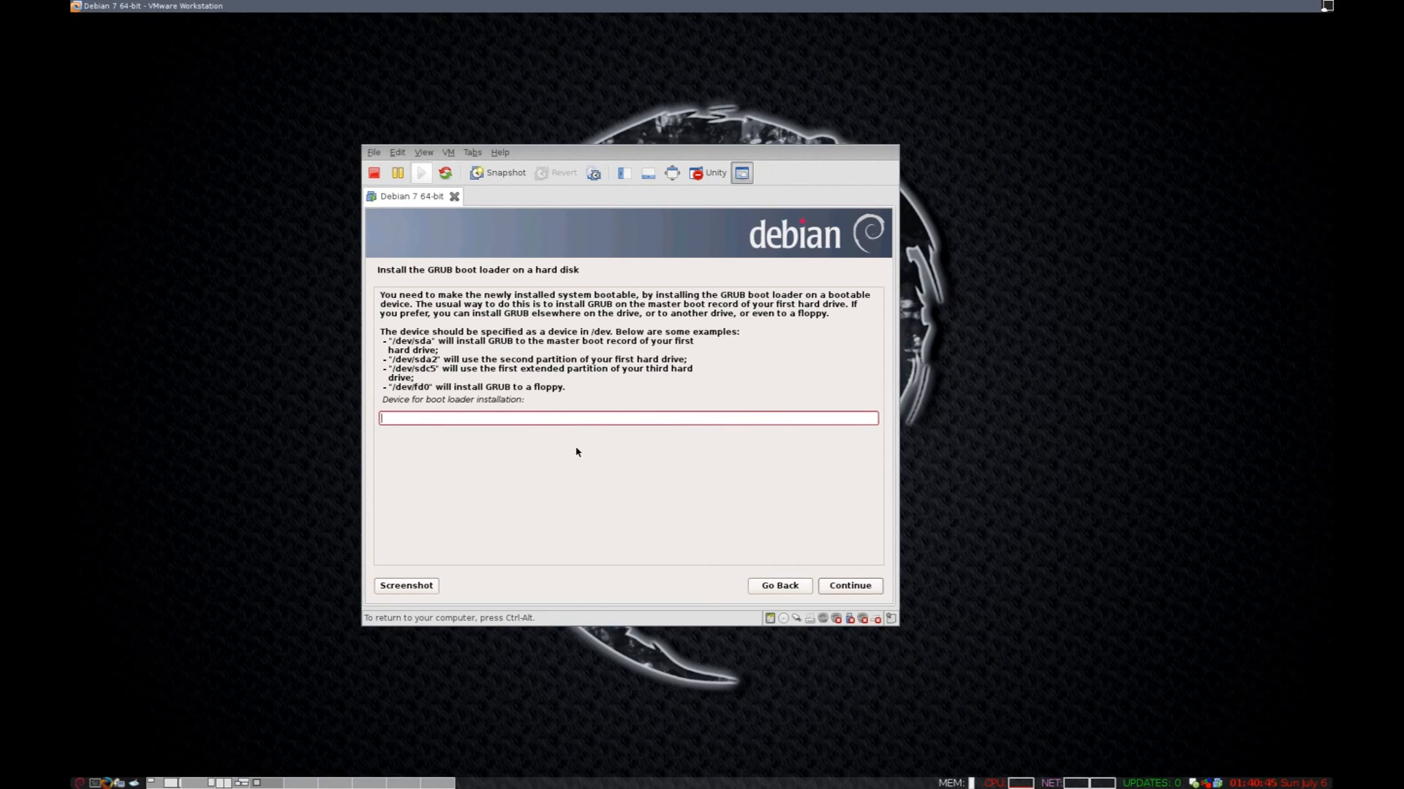
{"action": "type", "text": "/dev/sca"}
Install GRUB to /dev/sda, then confirm Installation complete to reboot the VM.
{"action": "left_click", "coordinate": [874, 586]}
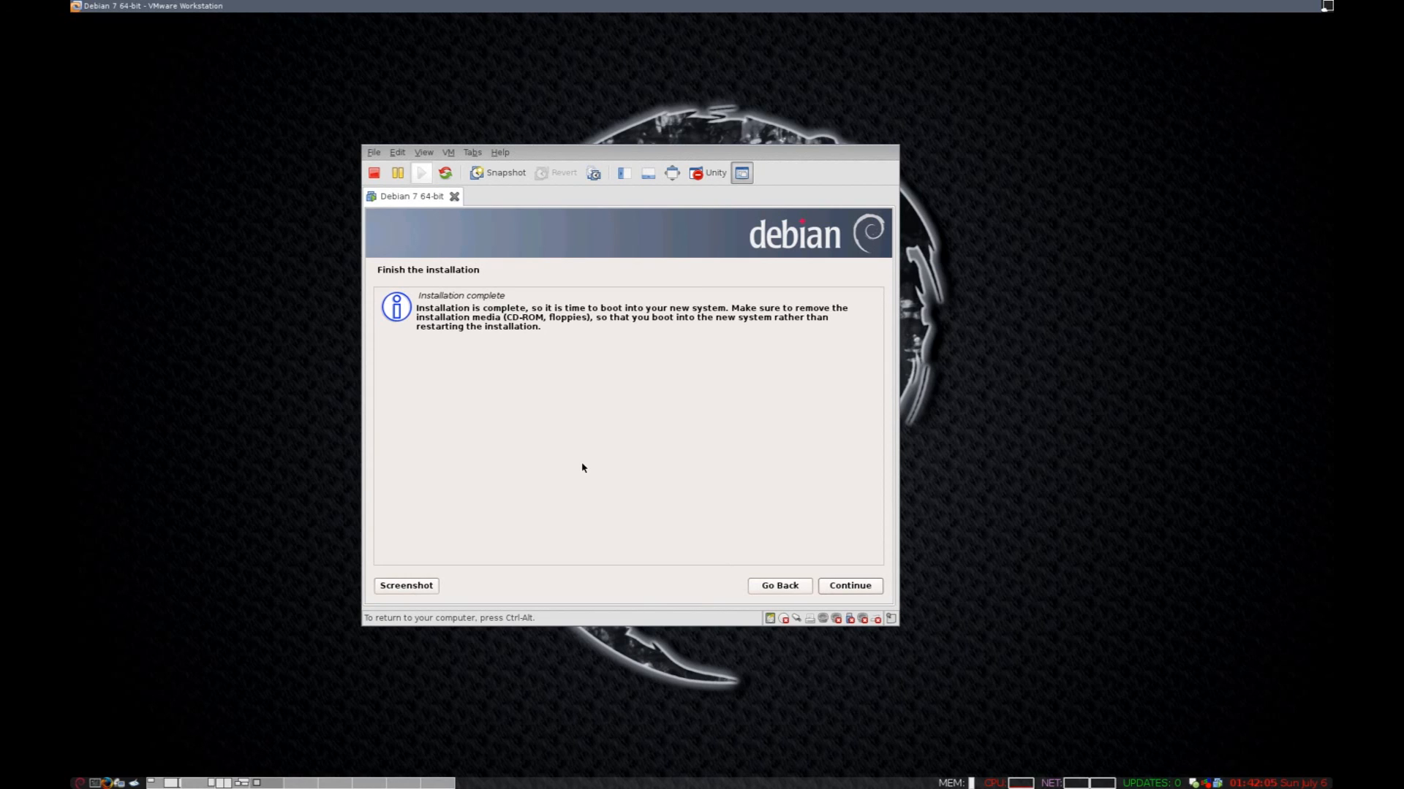
{"action": "key", "text": "Return"}
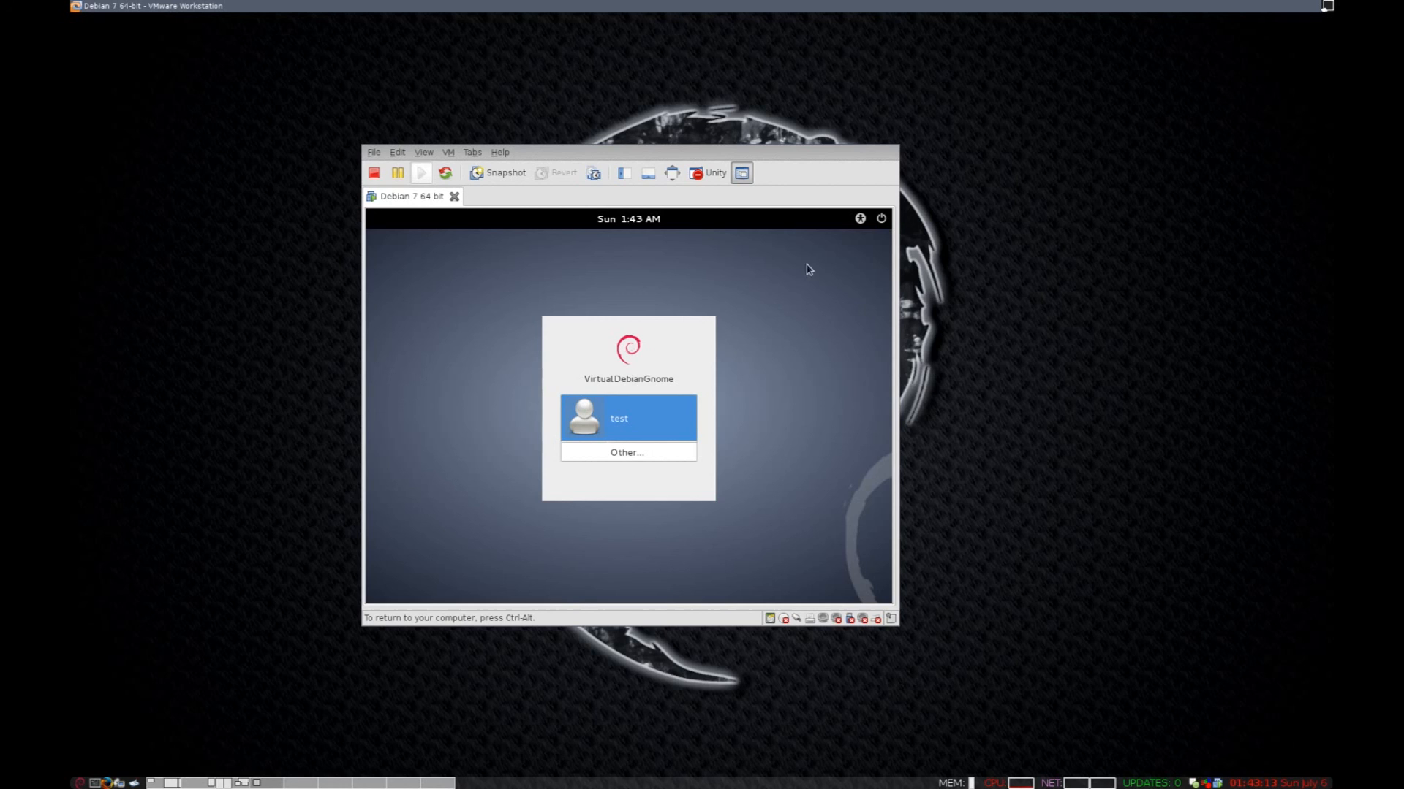
Select the test user on the GNOME login screen and sign in with the account password.
{"action": "left_click", "coordinate": [631, 417]}
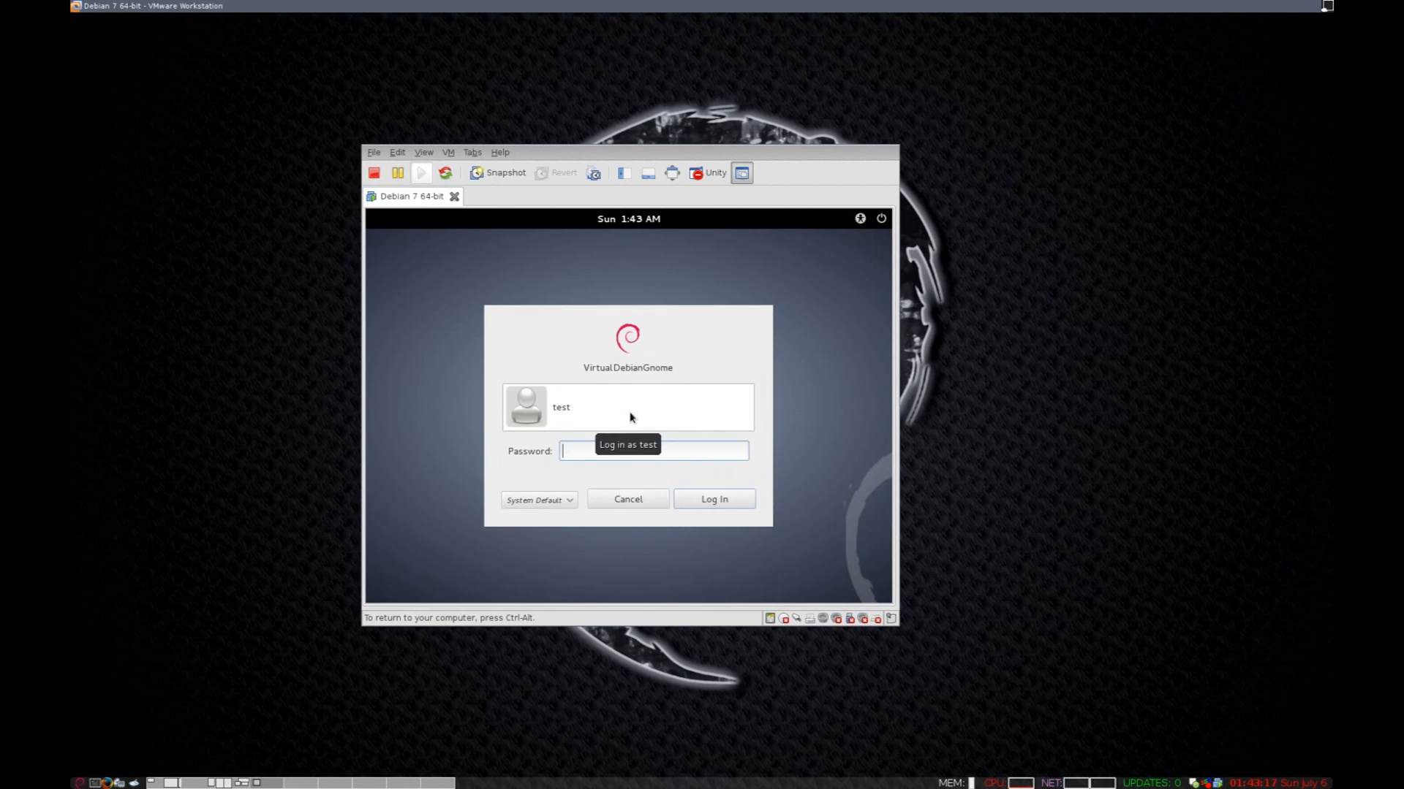
{"action": "type", "text": "••••••••••"}
{"action": "key", "text": "Return"}
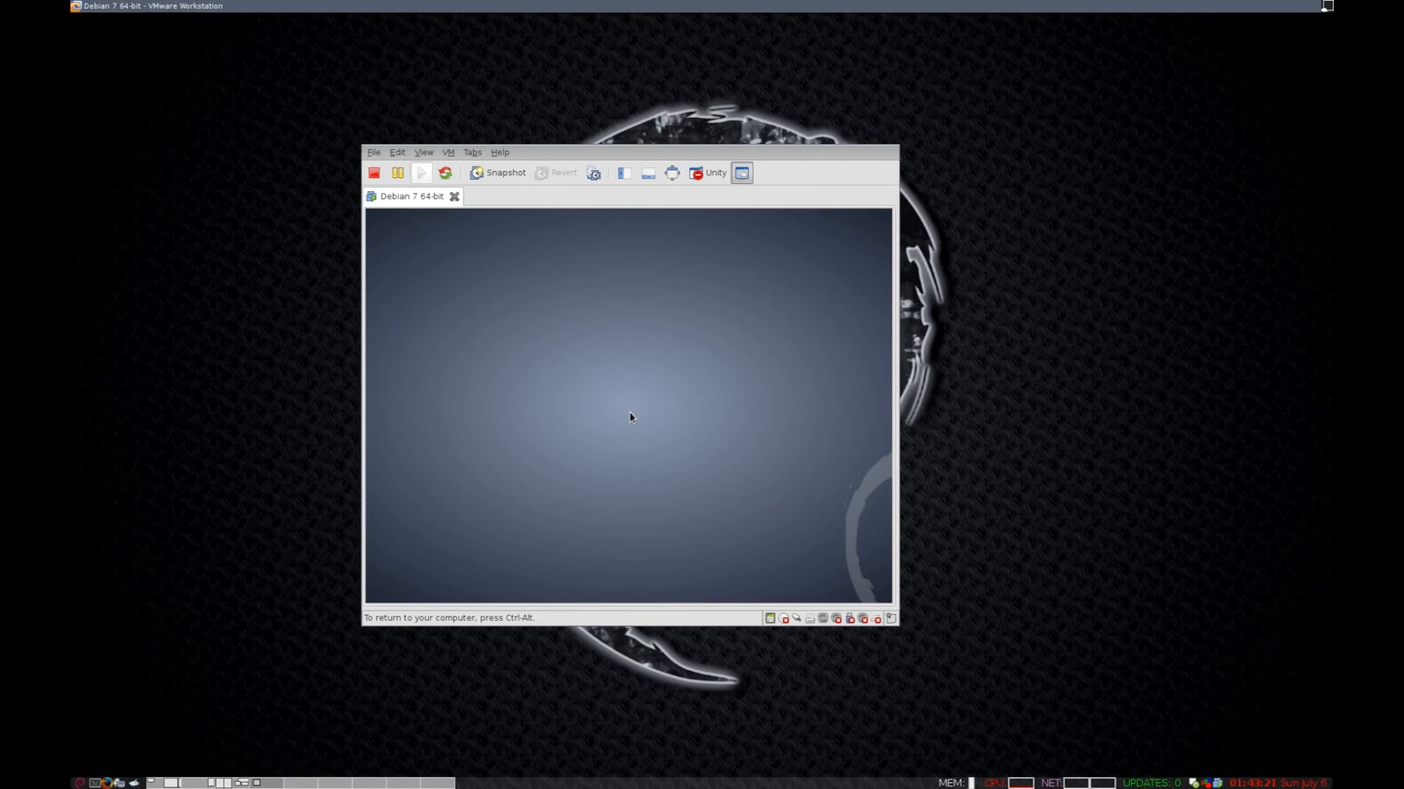